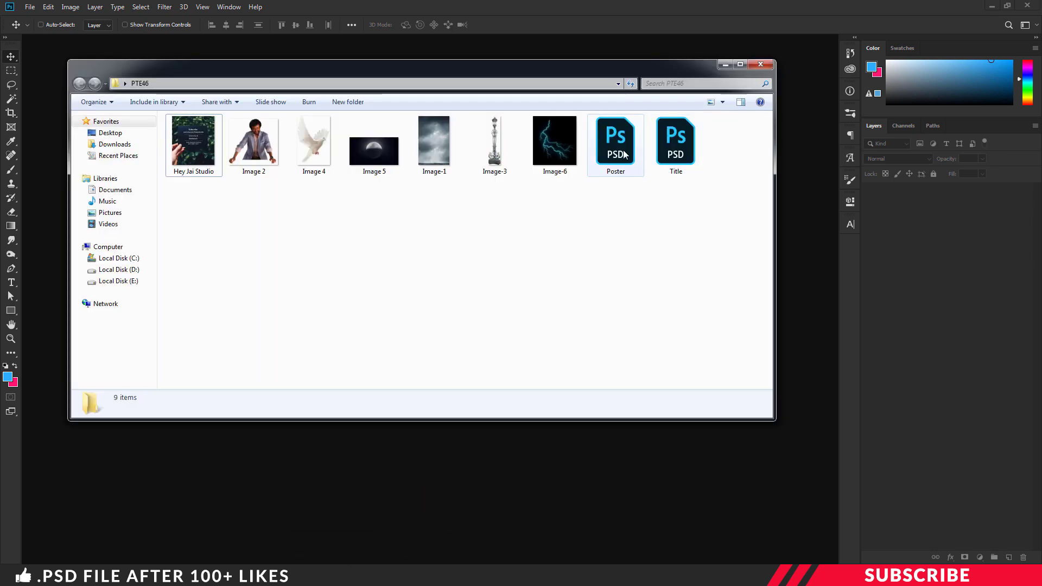
Open Poster.psd and switch off the Color Palette group's visibility
double_click(624, 155)
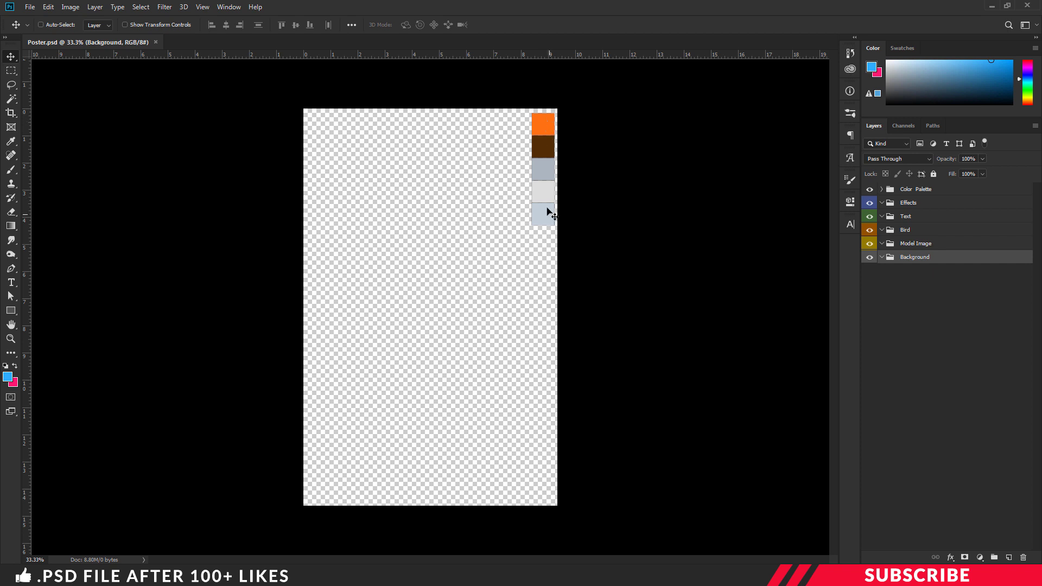
left_click(870, 189)
left_click(870, 189)
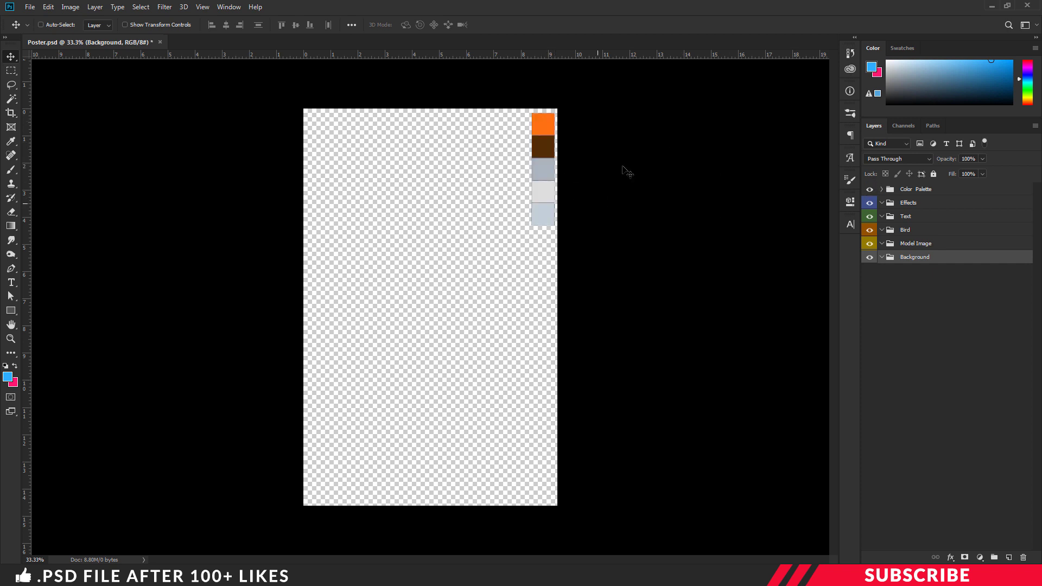
left_click(870, 189)
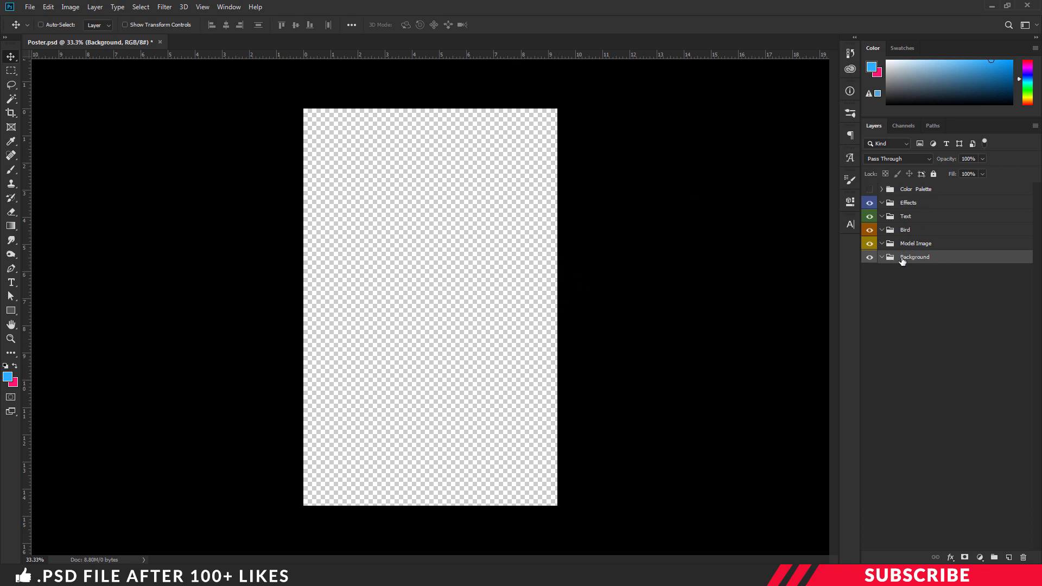
Open Image-1 in Photoshop and drag the cloud photo into Poster.psd as Layer 1
key("alt+Tab")
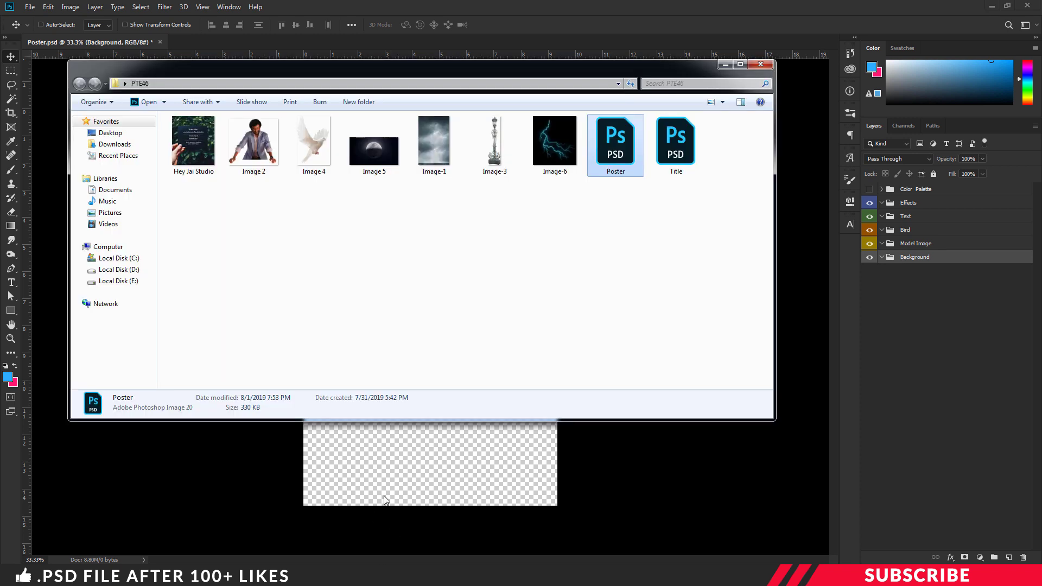
left_click(453, 310)
left_click(436, 146)
right_click(436, 146)
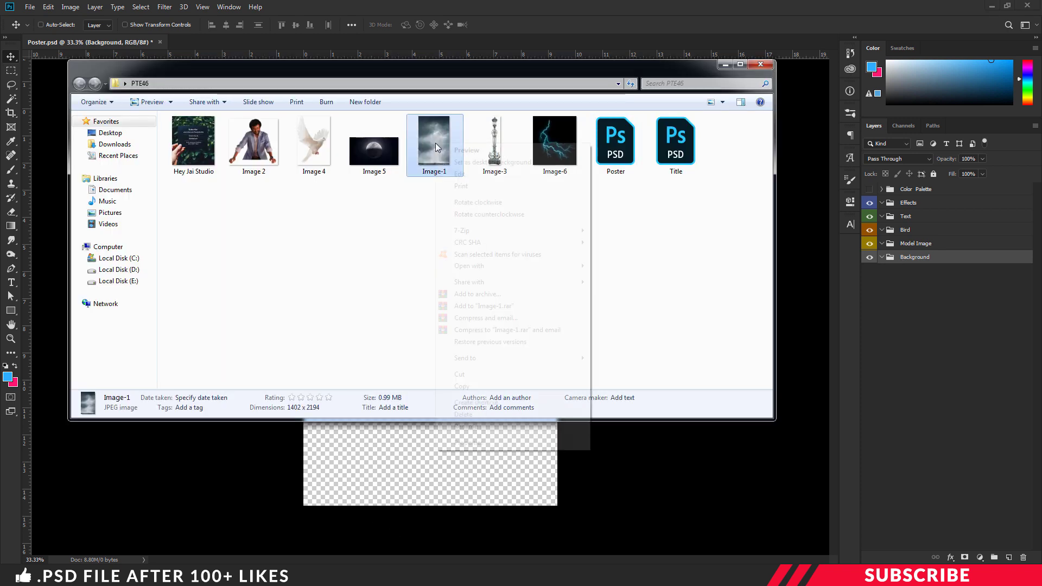
mouse_move(477, 266)
left_click(624, 266)
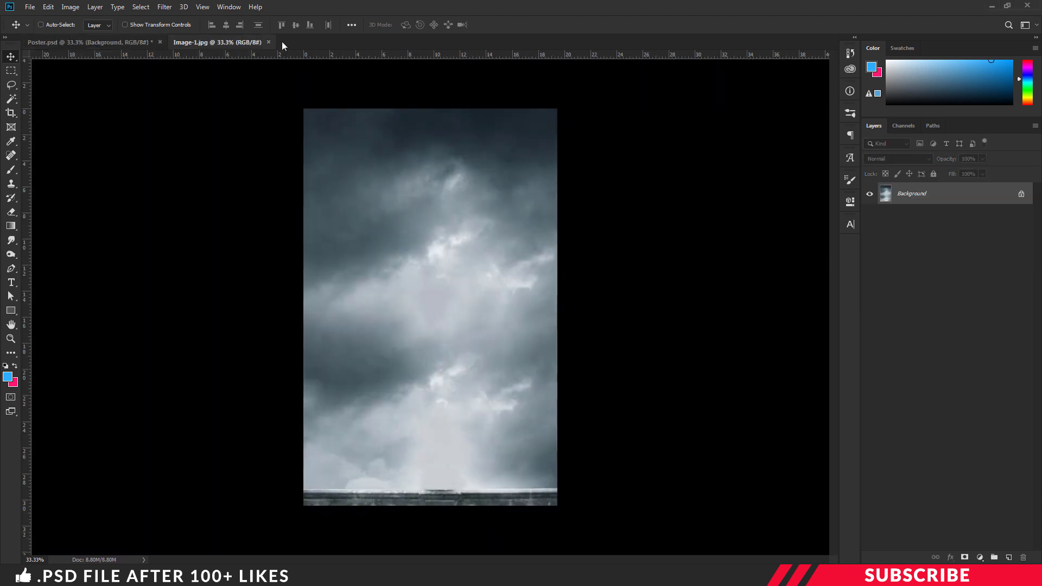
left_click_drag(241, 44, 244, 69)
left_click_drag(310, 112, 478, 191)
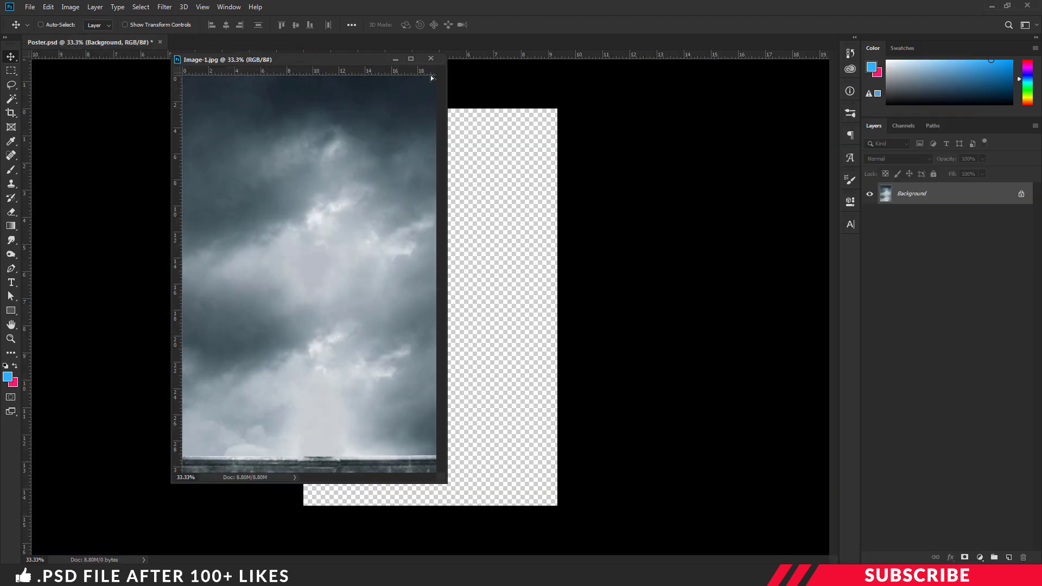
left_click(431, 58)
Free-transform the cloud layer so its edges align with the canvas
key("ctrl")
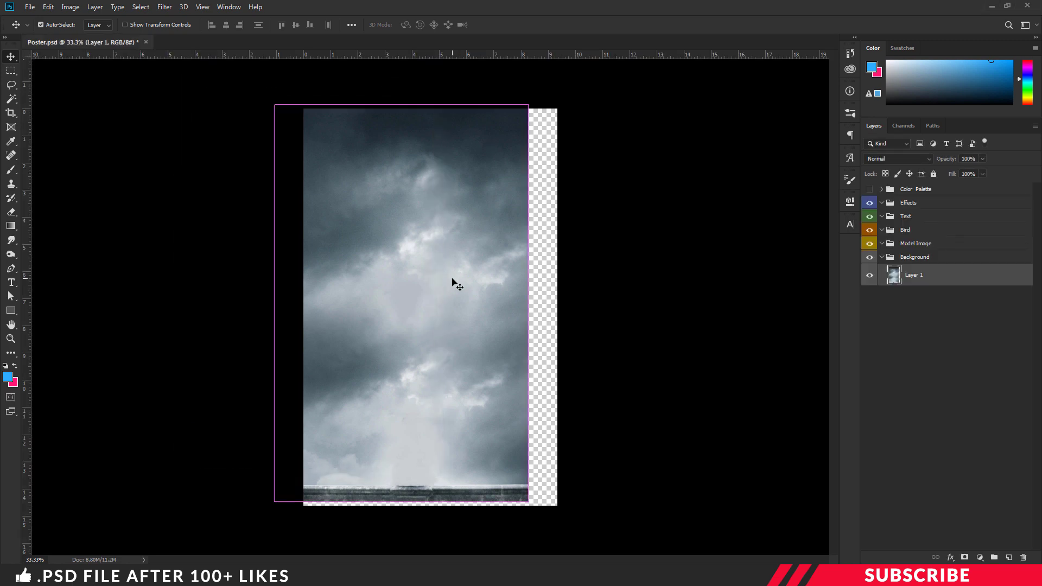
key("ctrl+t")
mouse_move(275, 105)
left_mouse_down()
mouse_move(303, 104)
mouse_move(280, 111)
left_mouse_up()
key("ctrl+z")
left_click_drag(373, 191, 396, 187)
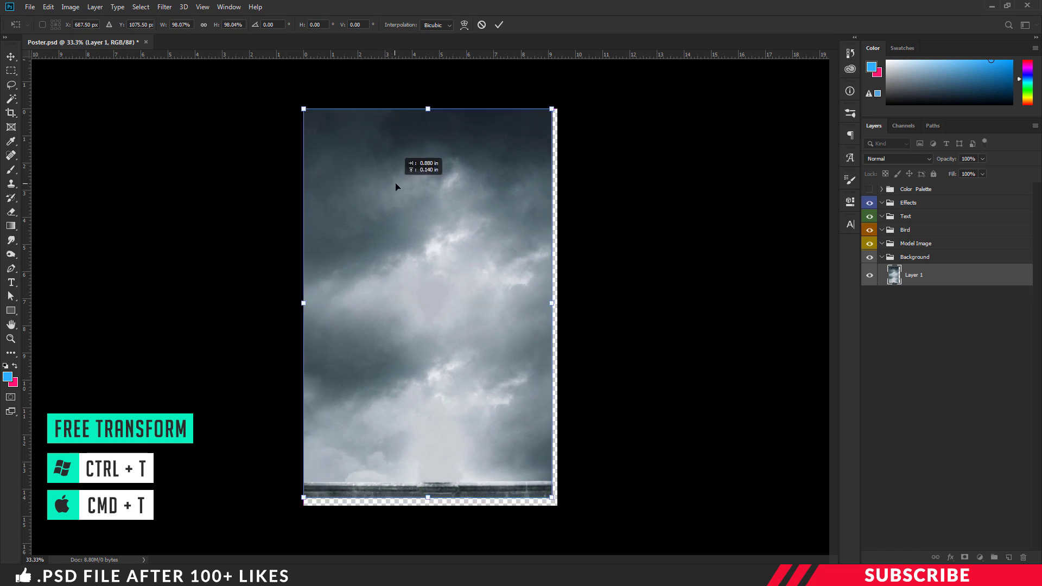
key("Escape")
key("ctrl+t")
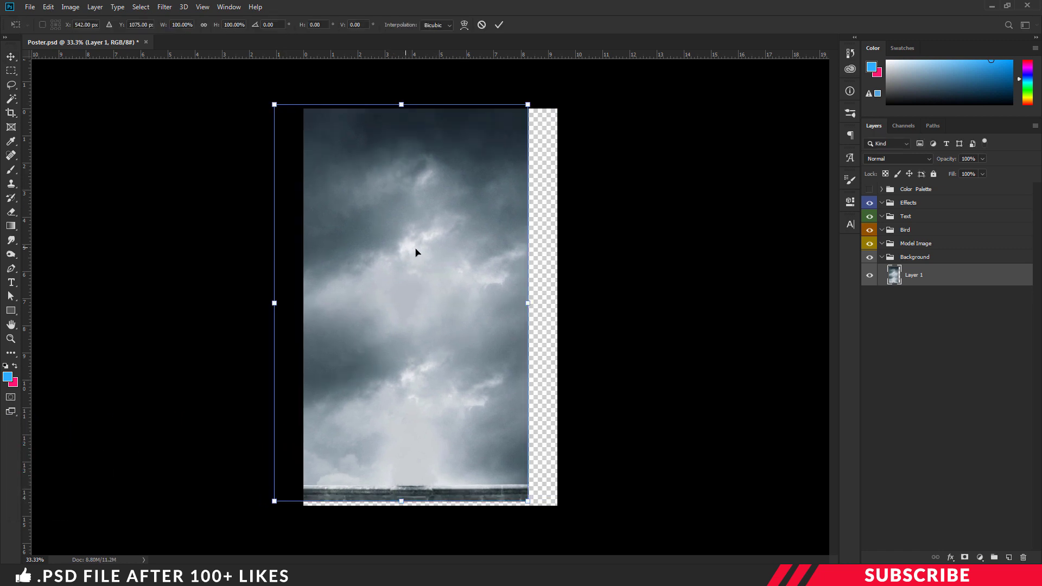
left_click_drag(414, 248, 433, 256)
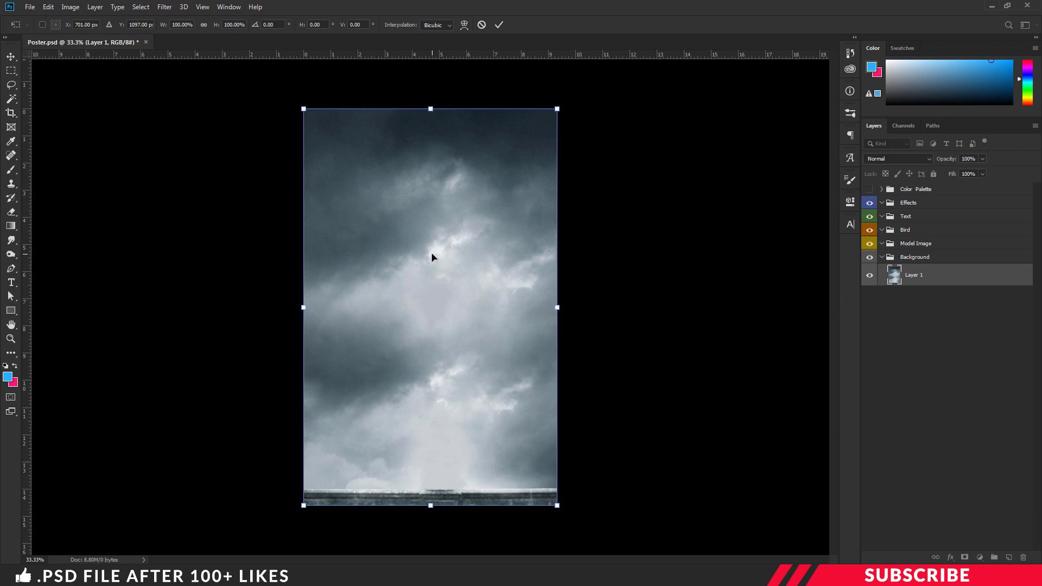
key("Return")
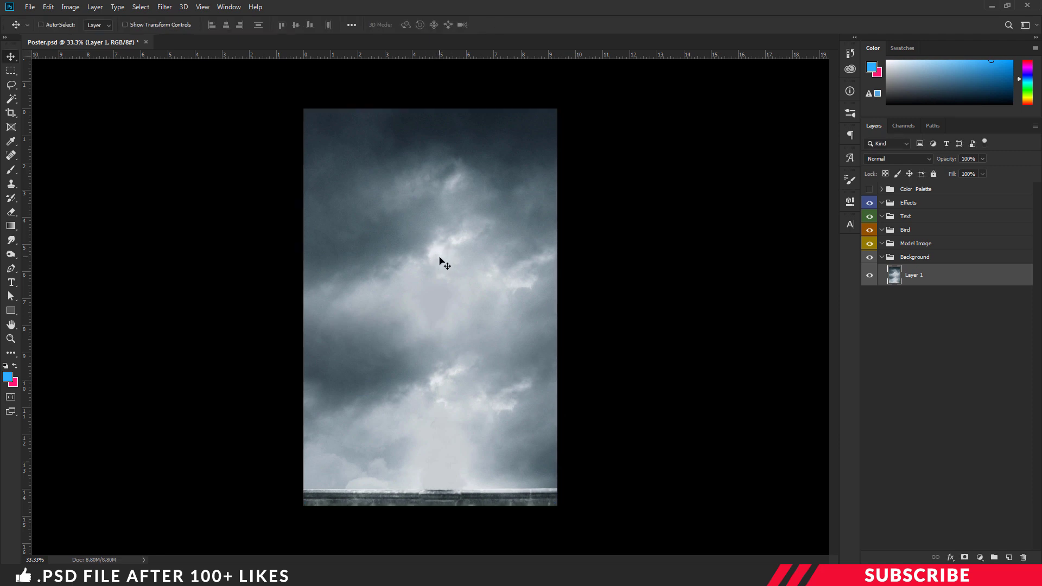
Open Image 2 in Photoshop and drag the model photo into the Model Image group
left_click(925, 247)
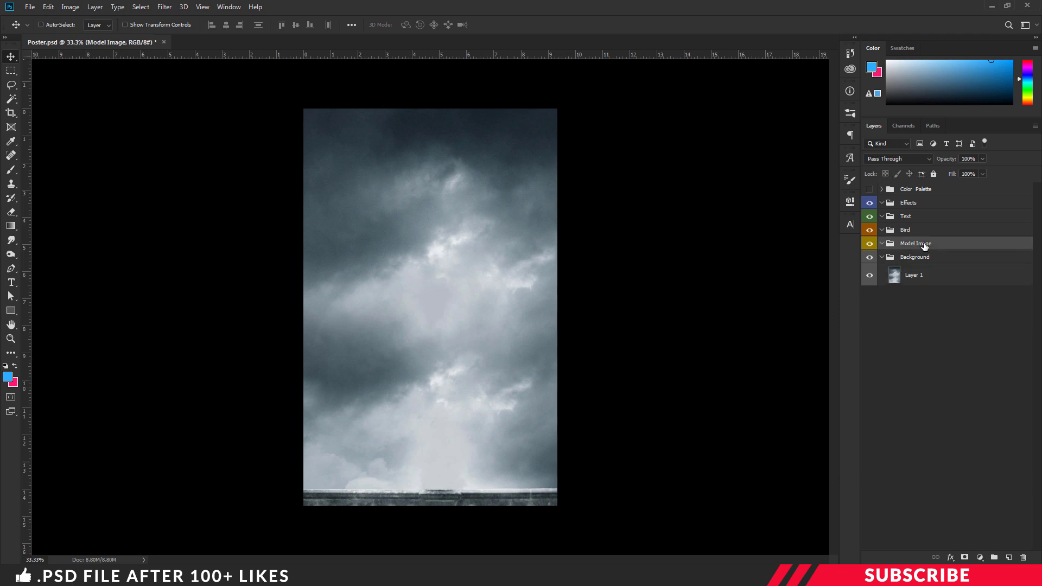
key("alt+Tab")
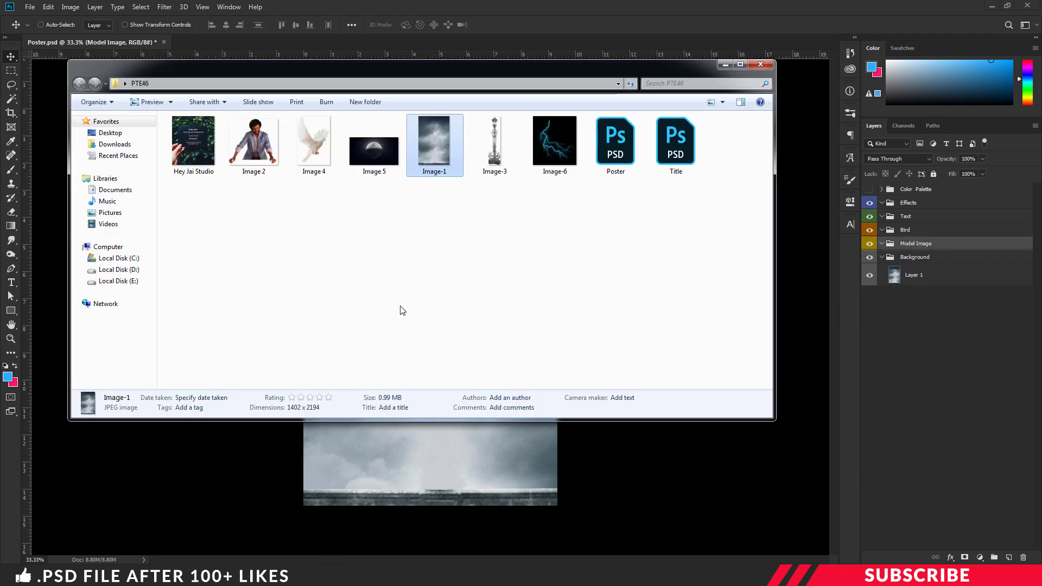
left_click(402, 306)
left_click(257, 146)
right_click(257, 145)
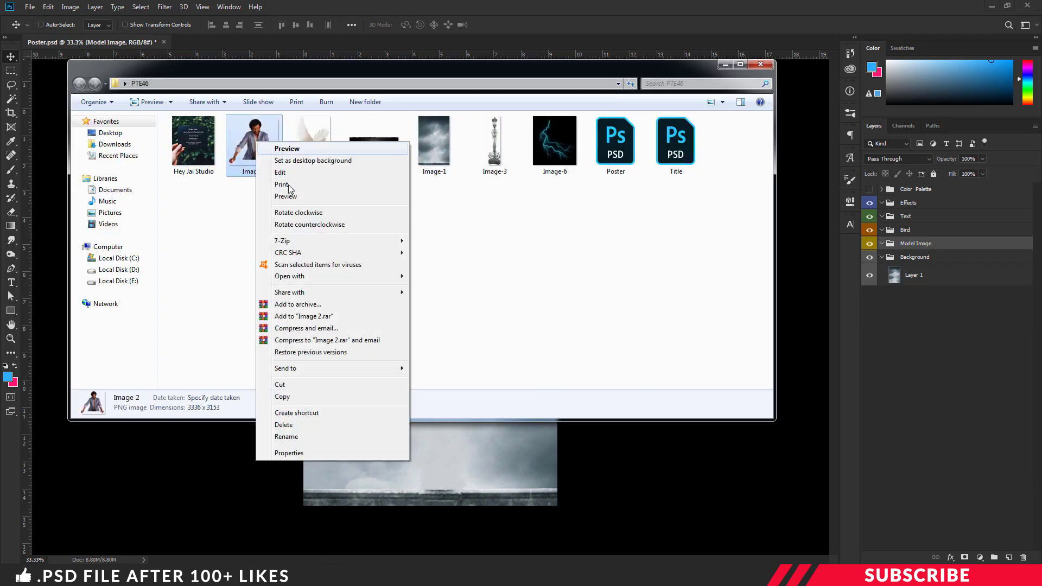
mouse_move(320, 279)
left_click(433, 276)
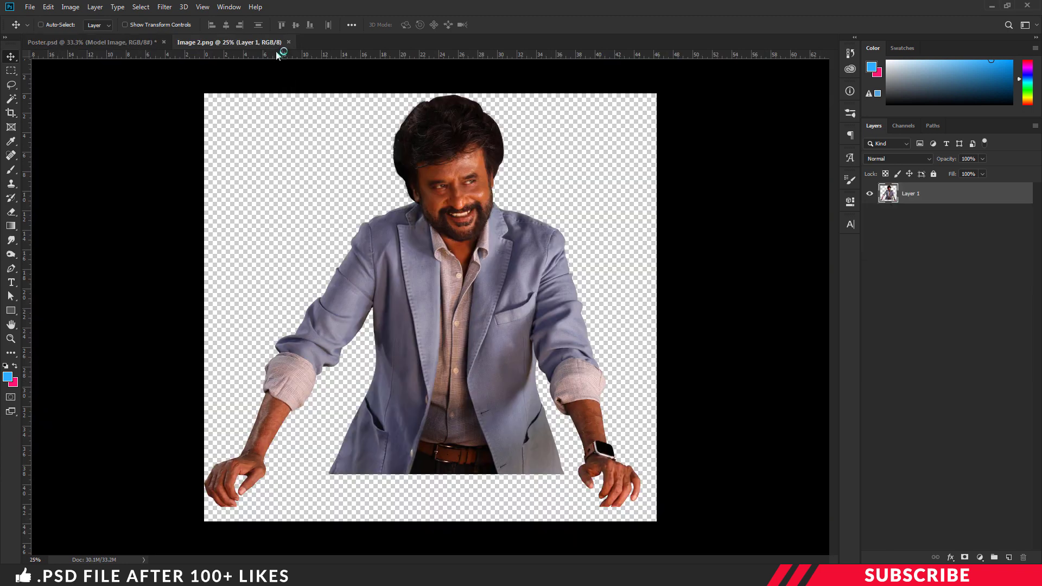
mouse_move(279, 44)
left_mouse_down()
mouse_move(262, 76)
mouse_move(271, 56)
left_mouse_up()
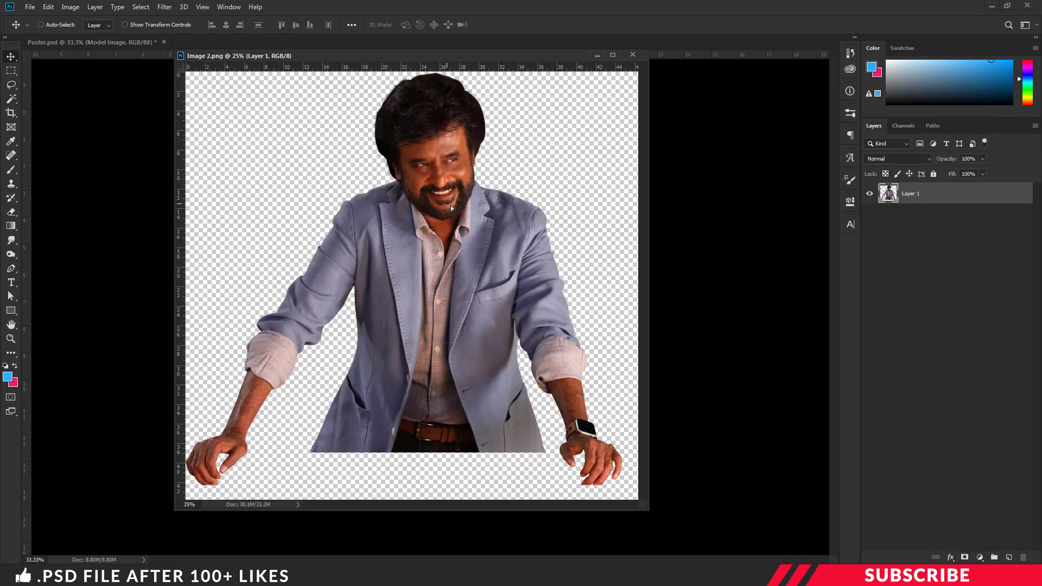
left_click_drag(453, 209, 660, 232)
left_click(632, 54)
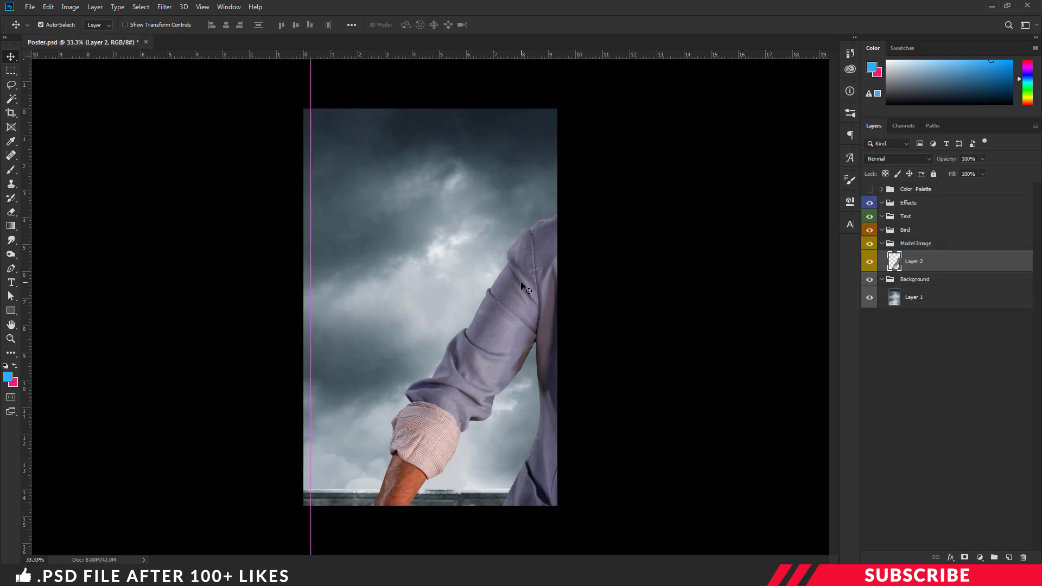
Scale the model to about 36% and position him at the bottom centre, guides hidden
key("ctrl+t")
key("ctrl+minus")
key("ctrl+minus")
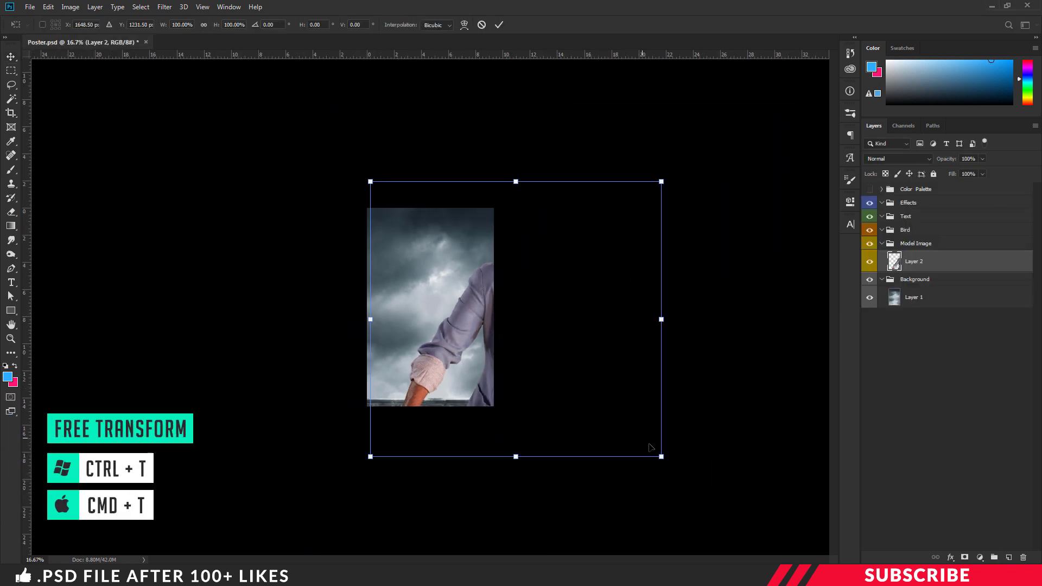
left_click_drag(660, 457, 478, 432)
key("ctrl+plus")
left_click_drag(324, 305, 324, 305)
key("ctrl+plus")
key("ctrl+minus")
key("ctrl+semicolon")
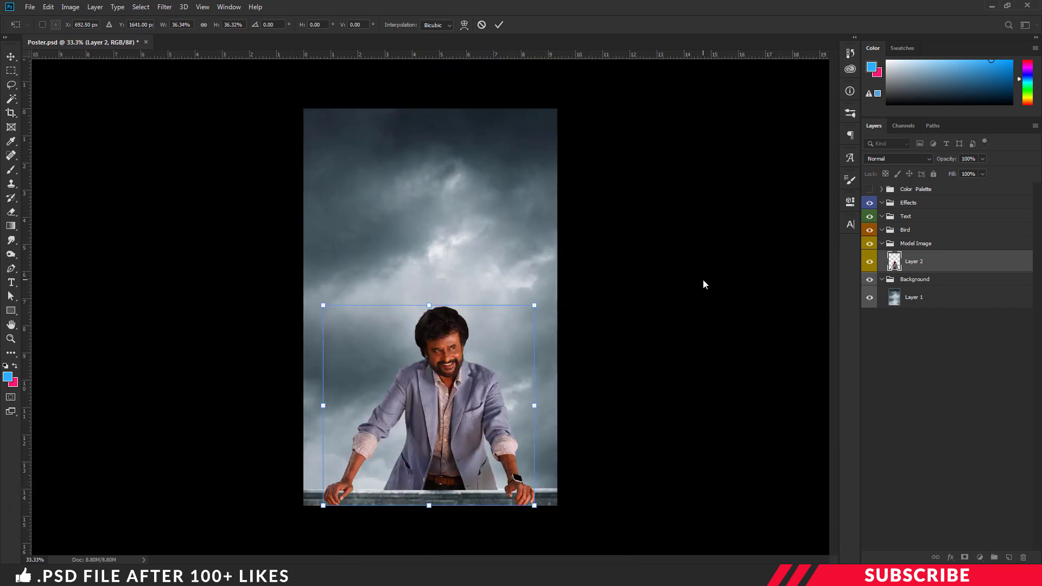
key("Return")
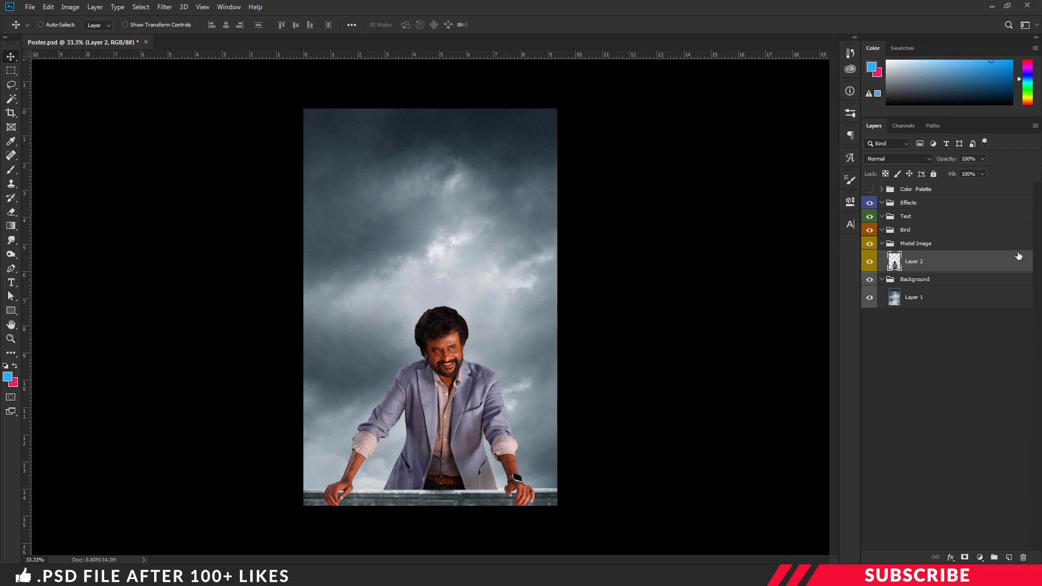
Add a Color Lookup layer clipped to the model, using FuturisticBleak.3DL at 52% opacity
left_click(985, 559)
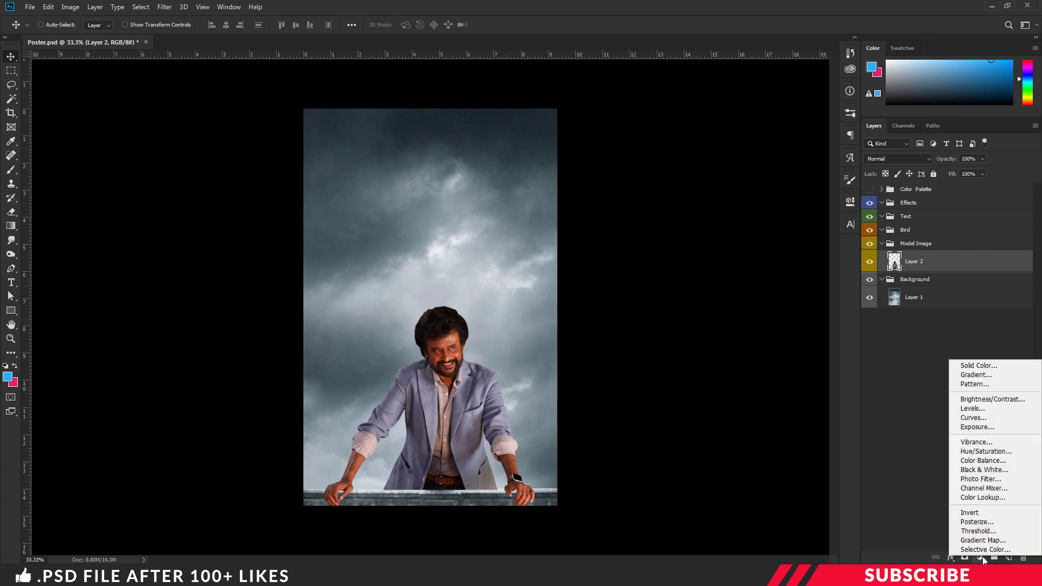
left_click(981, 497)
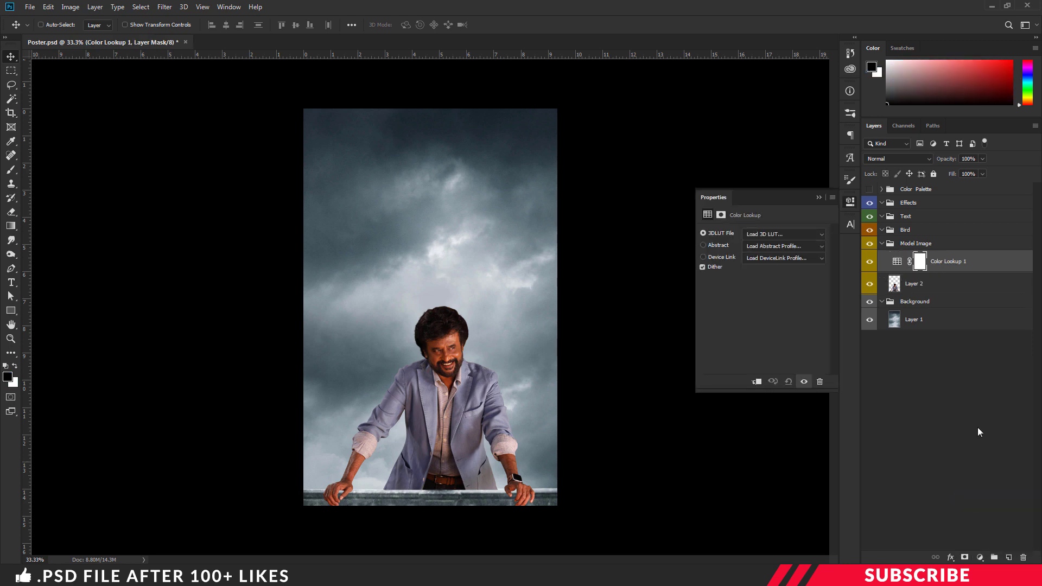
right_click(958, 263)
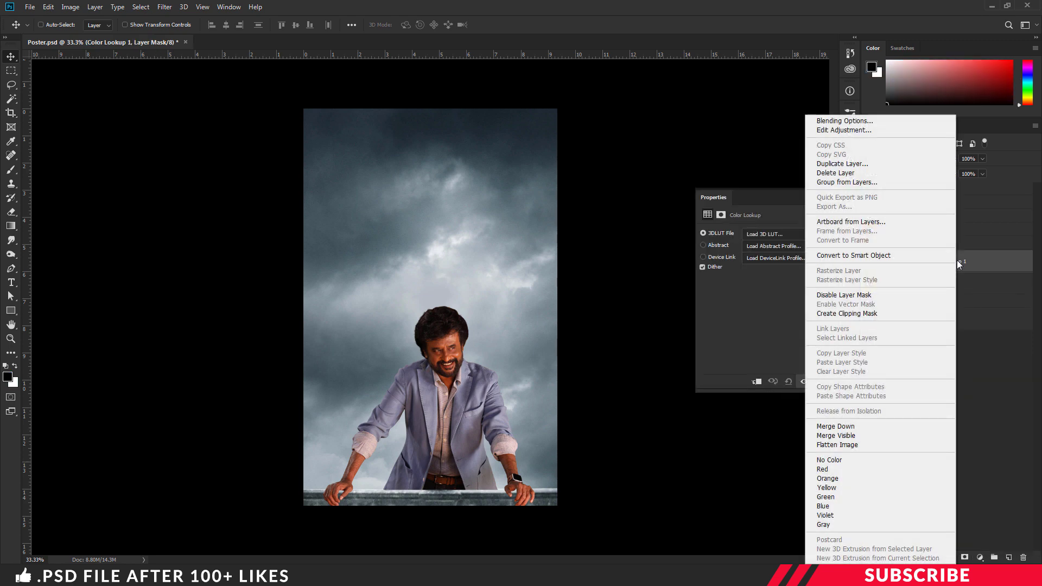
left_click(856, 314)
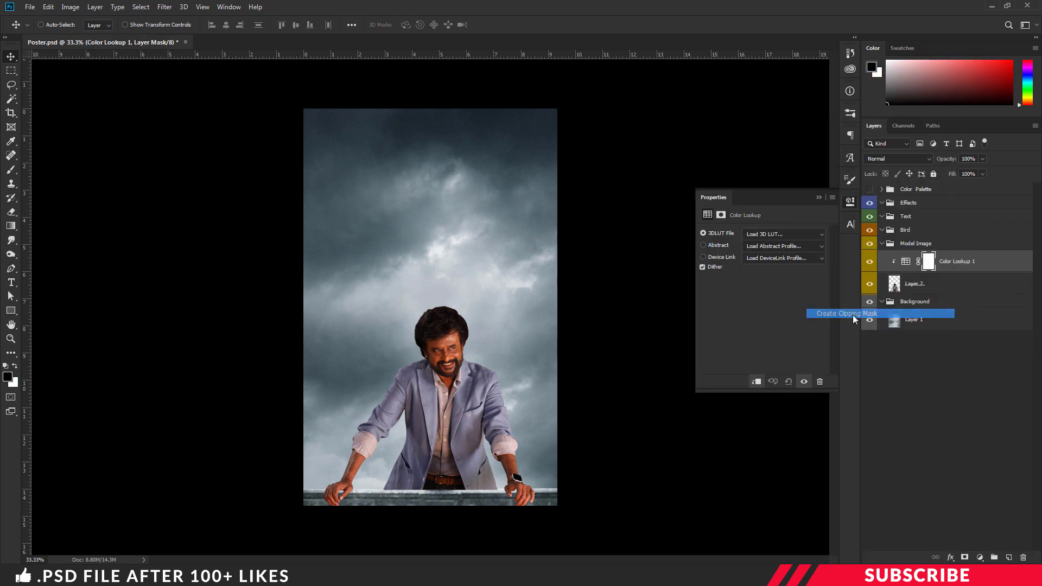
left_click(906, 262)
left_click(823, 237)
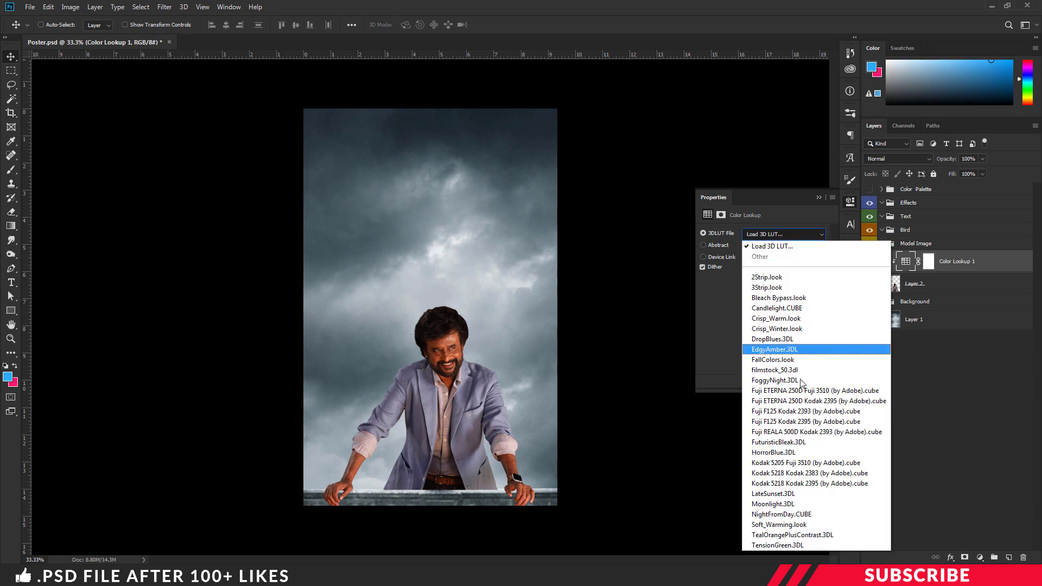
left_click(789, 443)
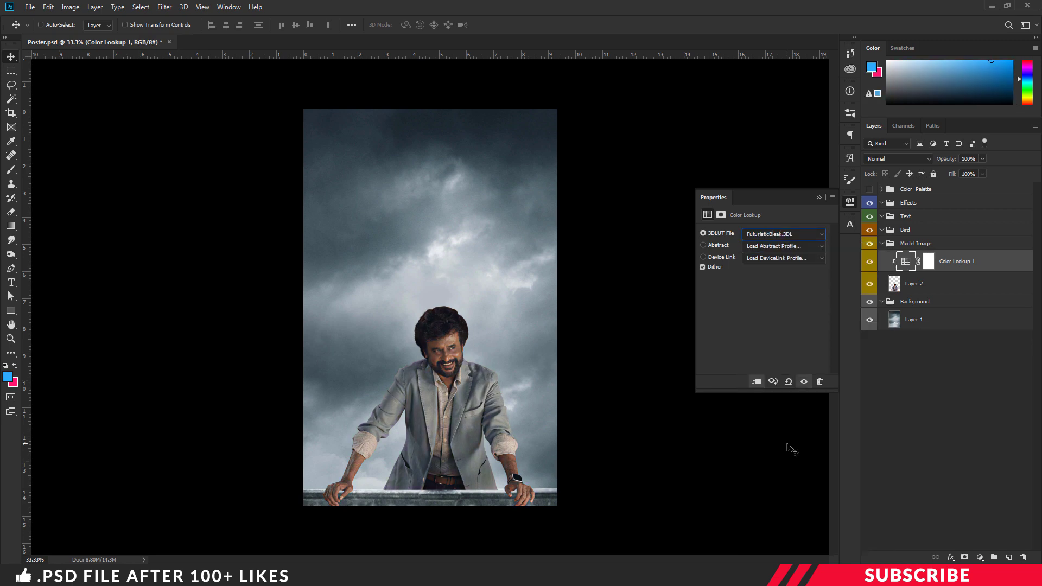
left_click(972, 158)
type("52")
left_click(850, 203)
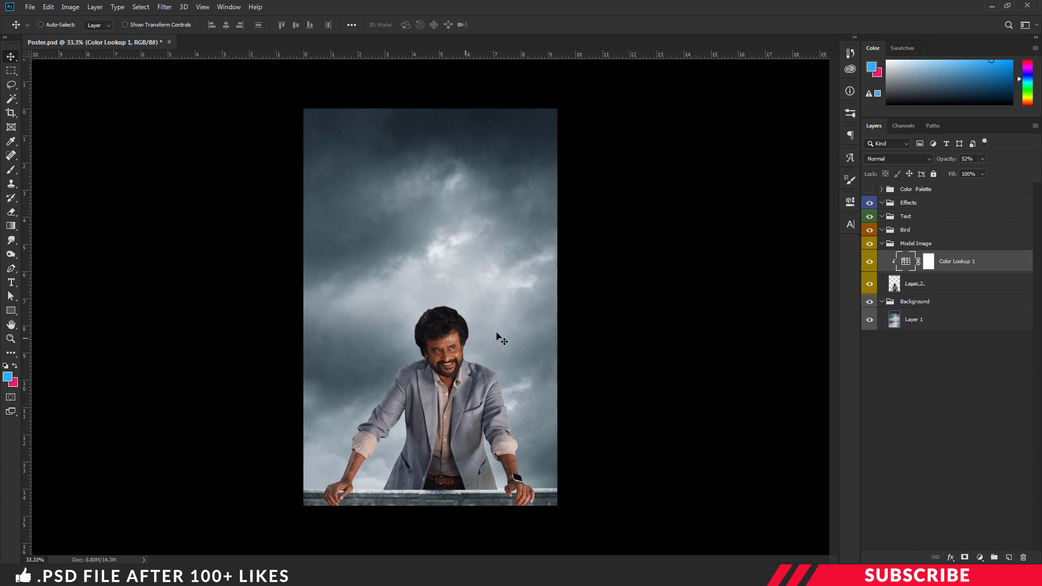
Add a Curves adjustment and clip it to the model layer
left_click(980, 558)
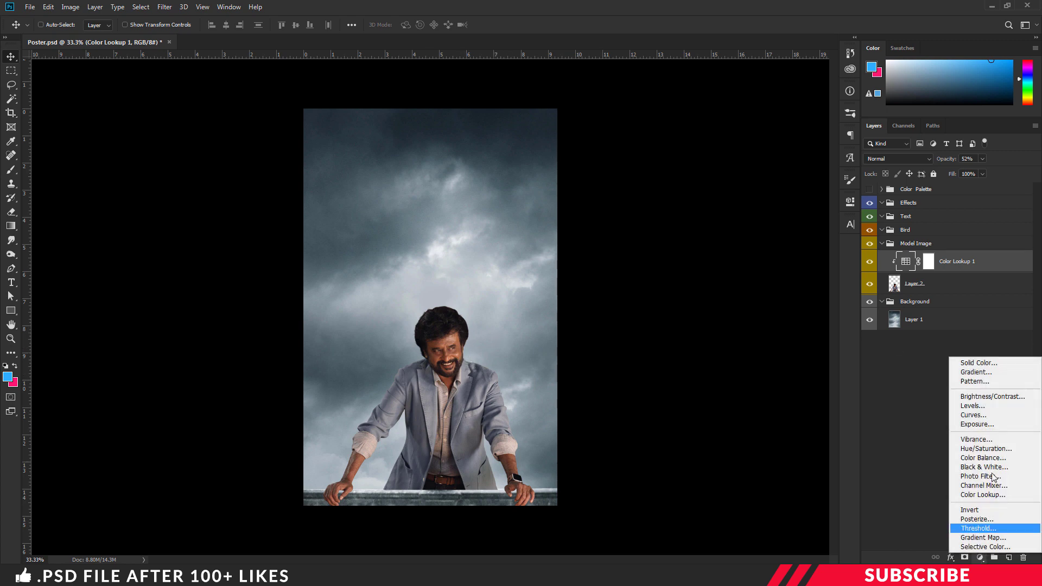
left_click(980, 417)
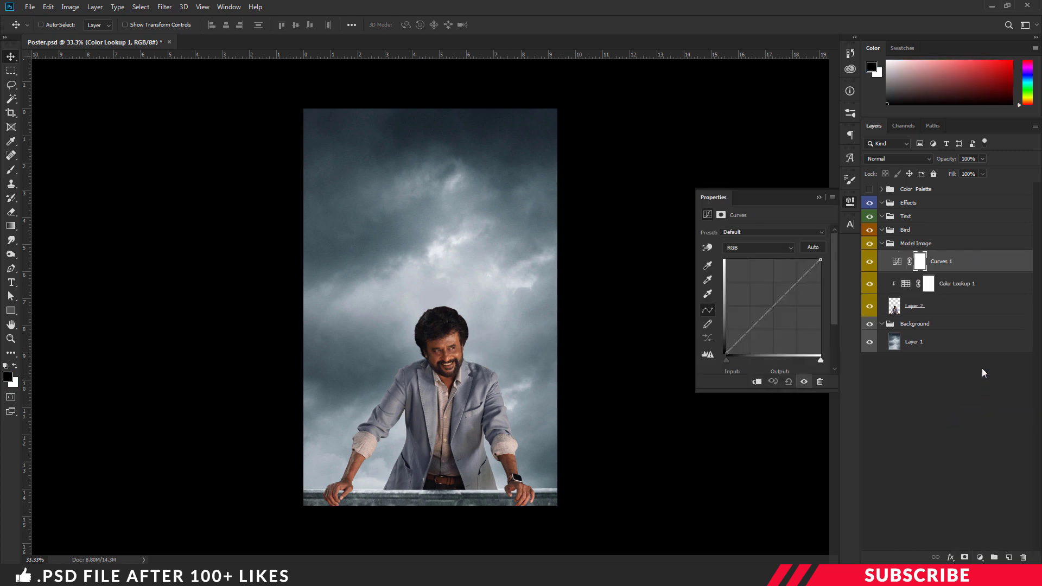
left_click(987, 267, "alt")
right_click(901, 259)
right_click(942, 245)
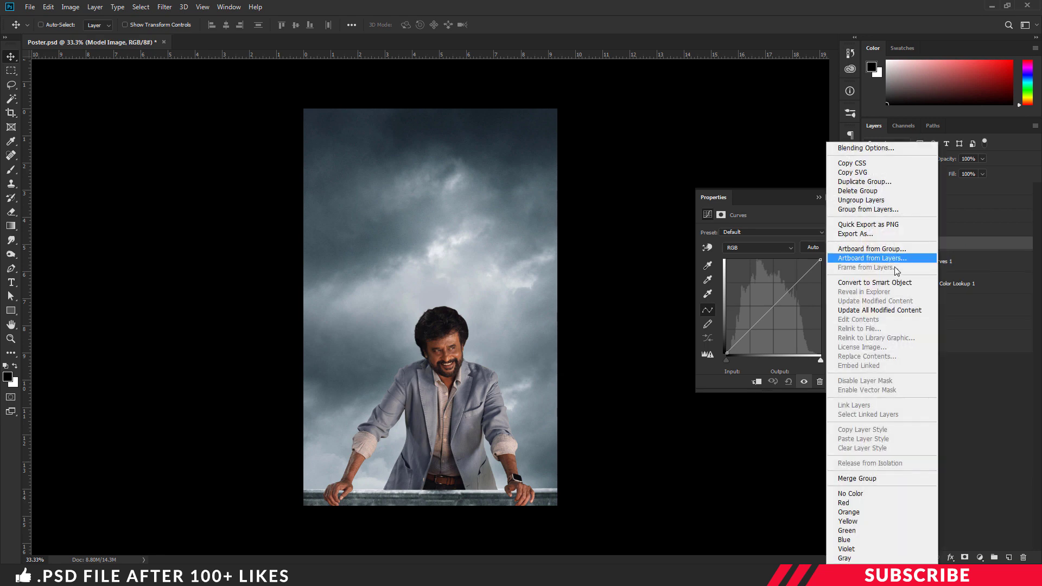
left_click(972, 249)
right_click(971, 250)
left_click(981, 266)
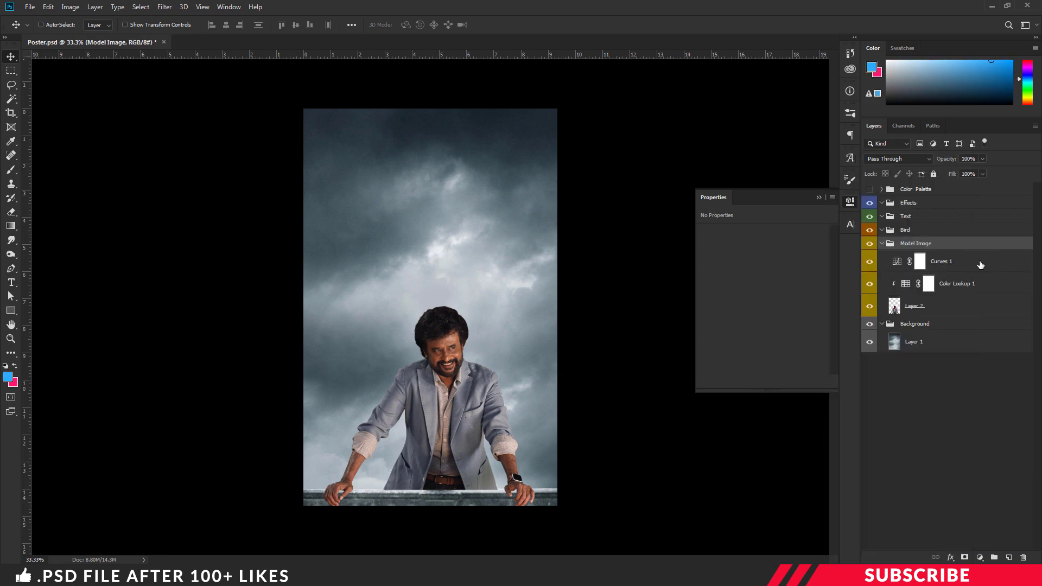
right_click(981, 265)
left_click(873, 312)
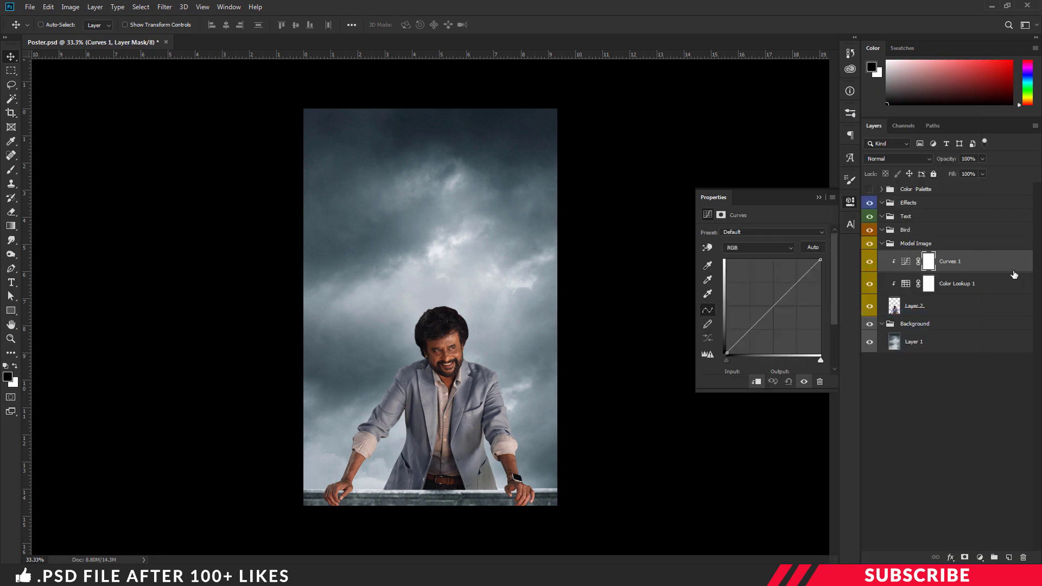
Lift the Blue channel curve slightly at its dark and bright ends
double_click(906, 261)
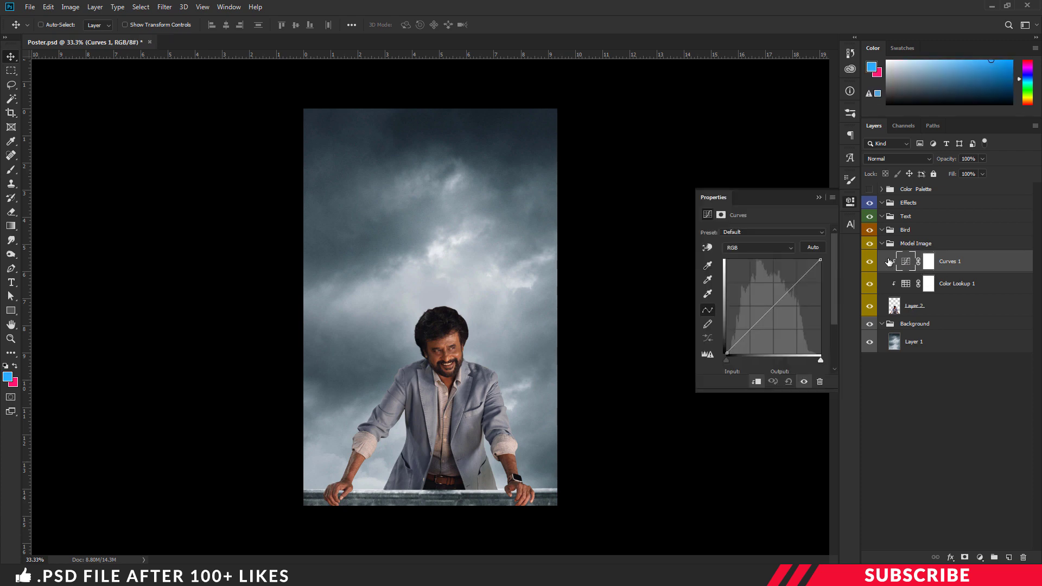
left_click(765, 249)
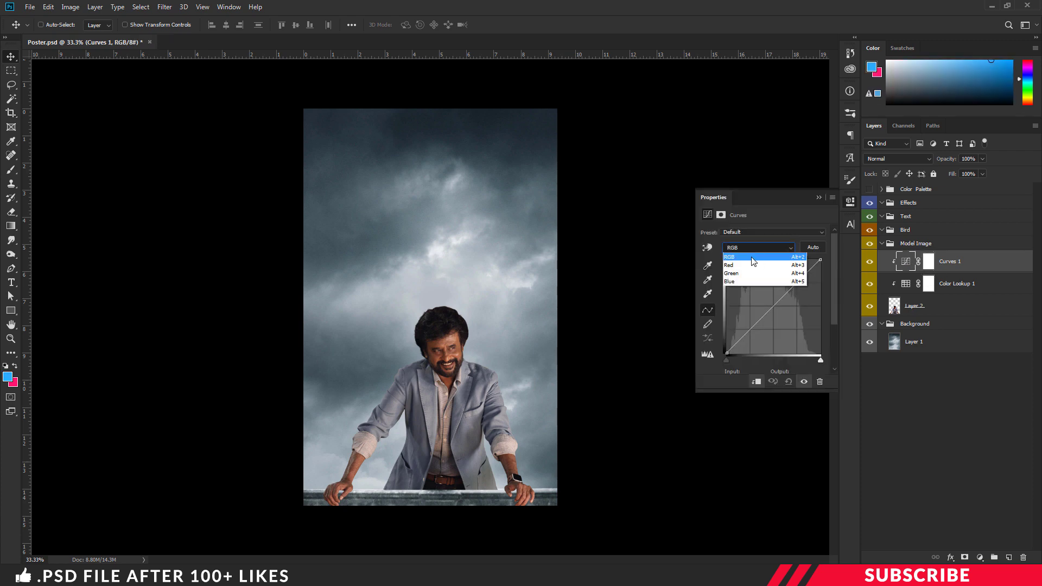
left_click(732, 283)
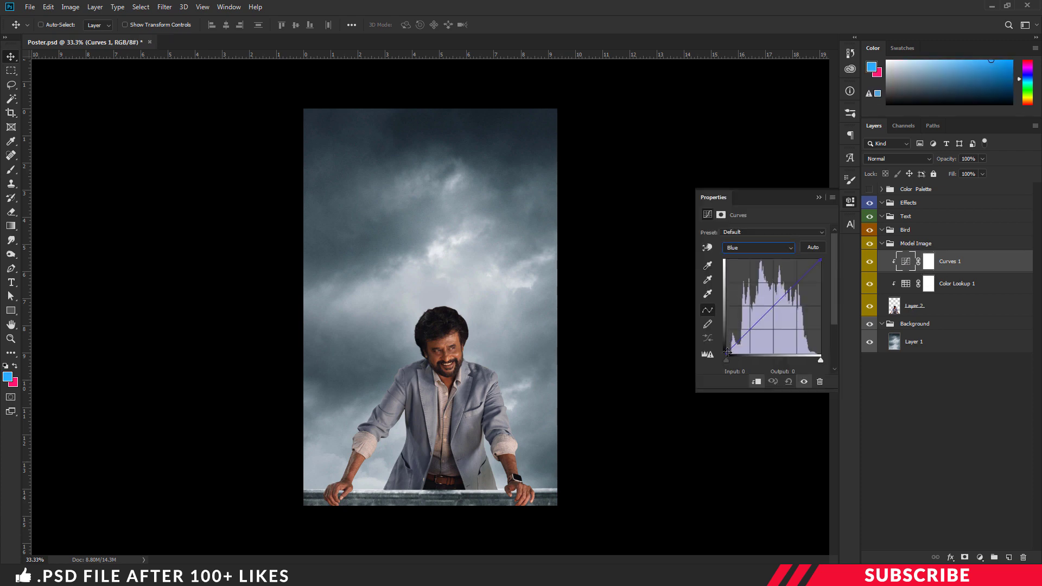
left_click_drag(727, 353, 728, 350)
left_click_drag(823, 261, 818, 260)
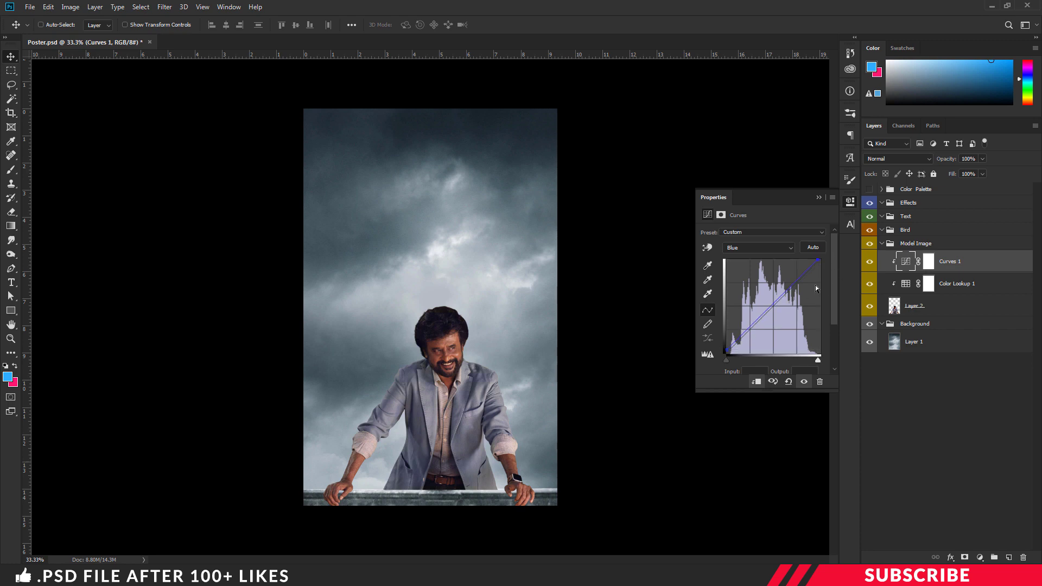
left_click(852, 202)
Compare Curves 1 on and off, then add an empty layer above sky Layer 1
left_click(869, 261)
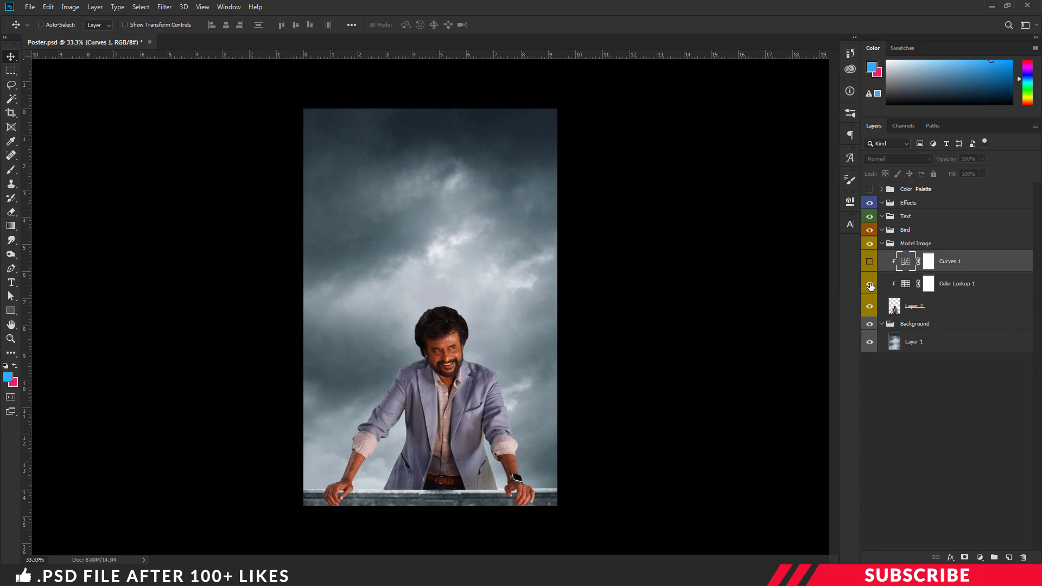
left_click(869, 263)
left_click(869, 263)
left_click(870, 263)
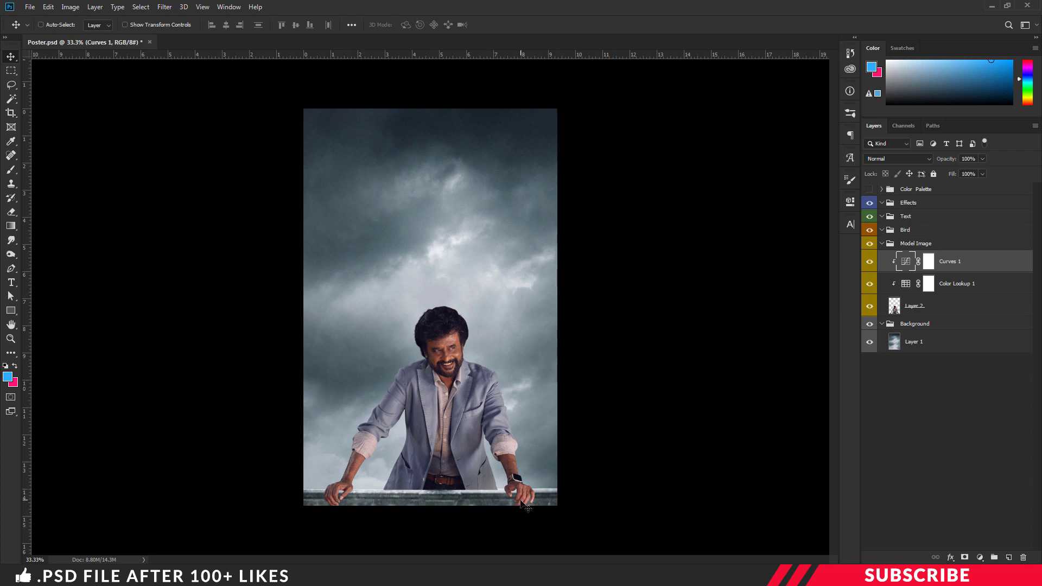
left_click(921, 344)
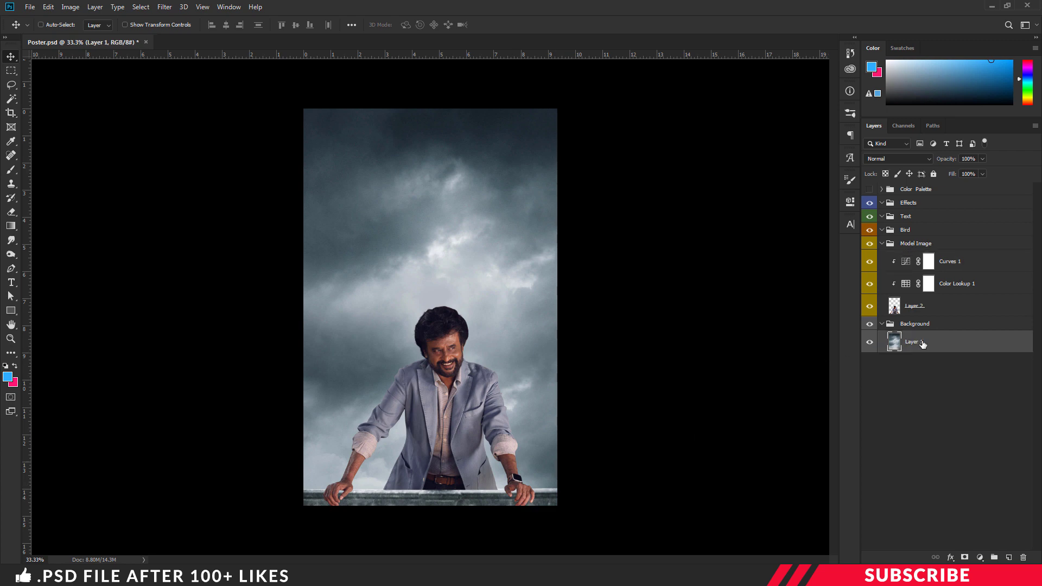
left_click(1009, 557)
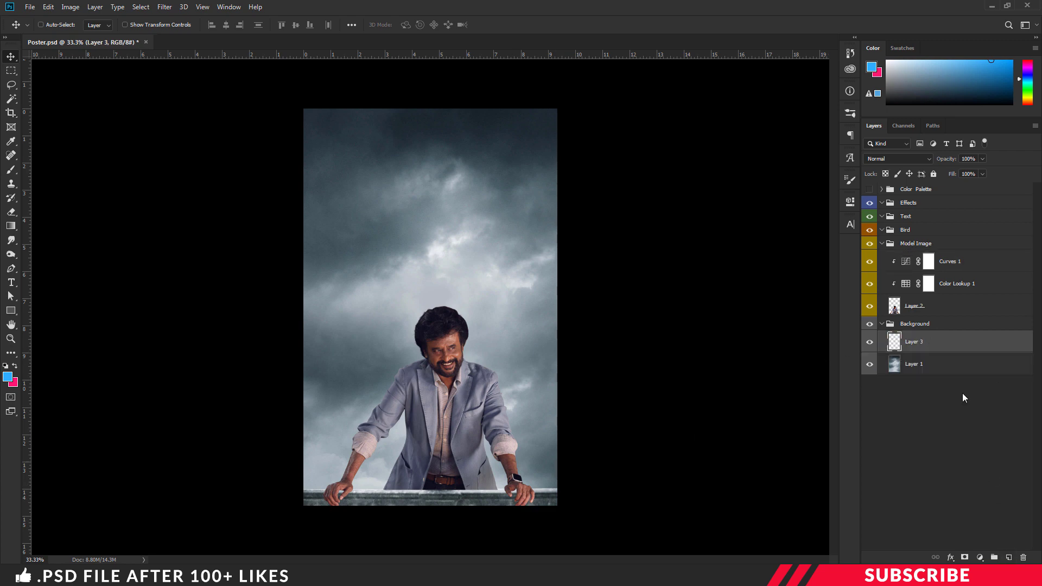
Rename the new empty layer to Shadow
double_click(917, 342)
type("Shadow")
key("Return")
Set the foreground colour to black #000000
left_click(8, 377)
left_click(721, 328)
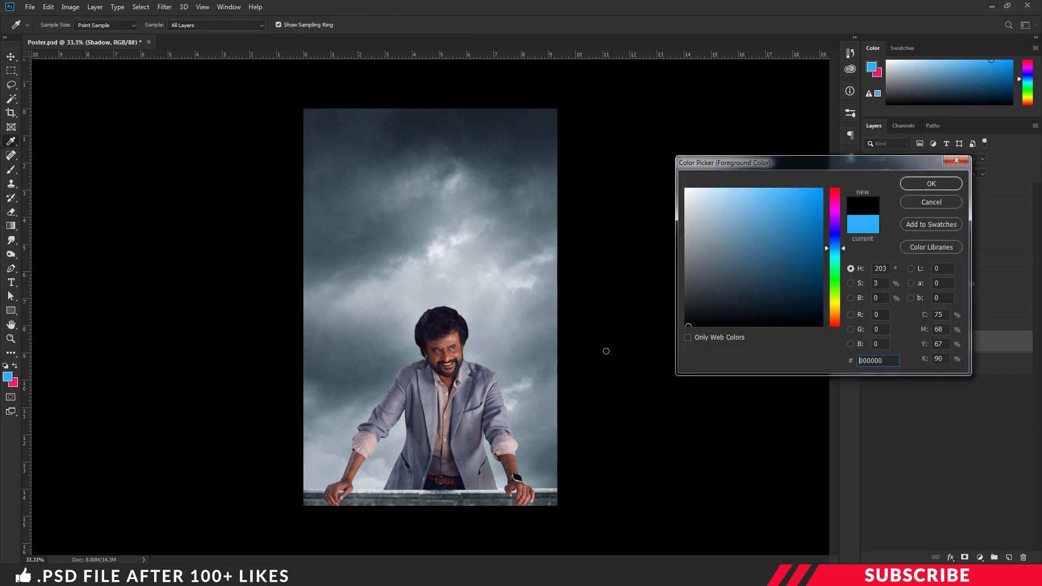
left_click(931, 184)
key("b")
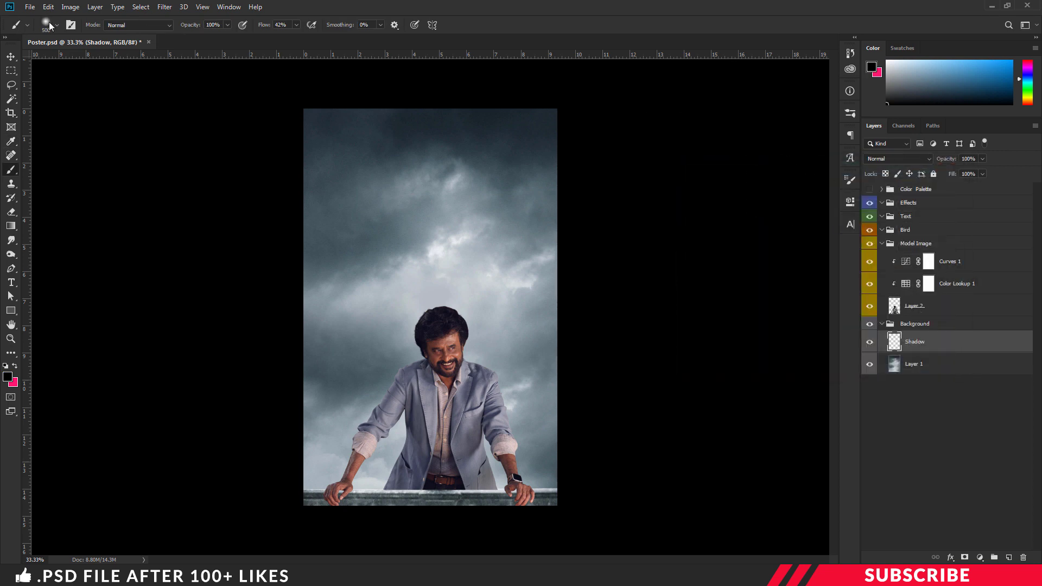
Select the Soft Round Pressure Opacity brush at about 90 px, zoomed on the hands
left_click(55, 27)
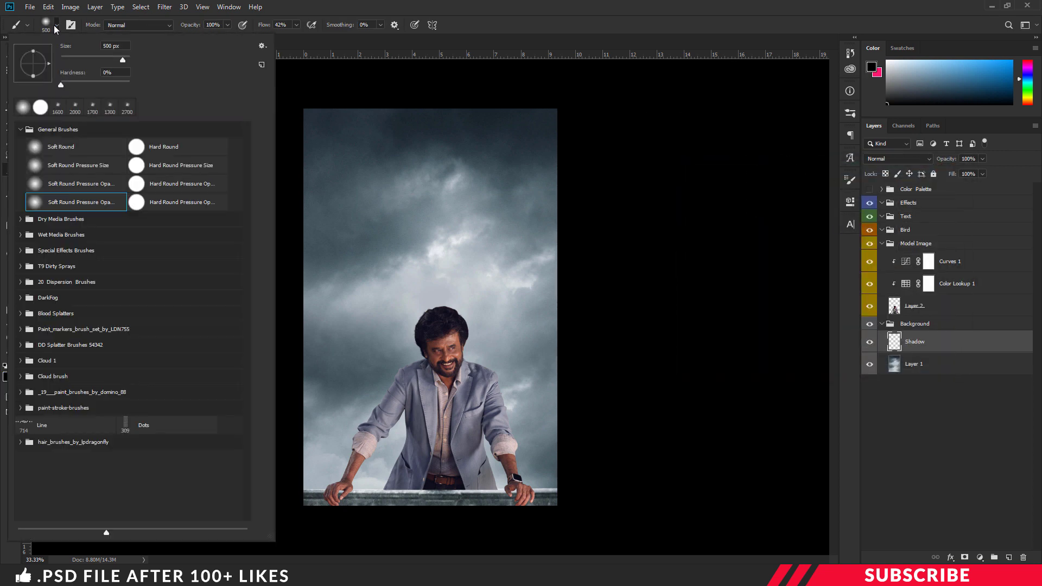
left_click(78, 204)
left_click(592, 27)
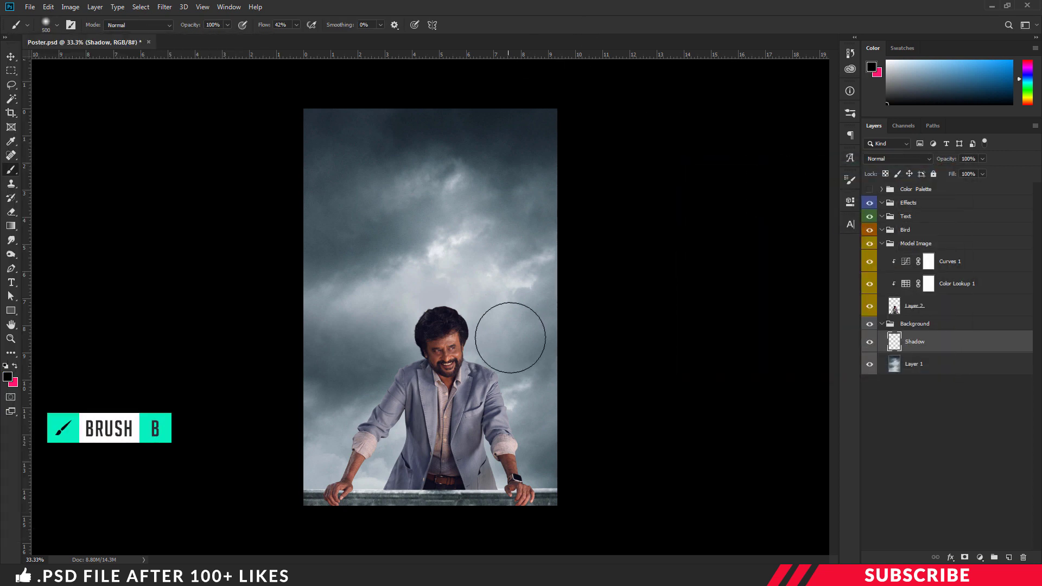
key("ctrl+plus")
left_click_drag(833, 304, 831, 412)
key("ctrl+plus")
key("bracketleft")
key("bracketleft")
key("bracketleft")
key("bracketleft")
key("bracketleft")
key("bracketleft")
key("bracketleft")
key("bracketleft")
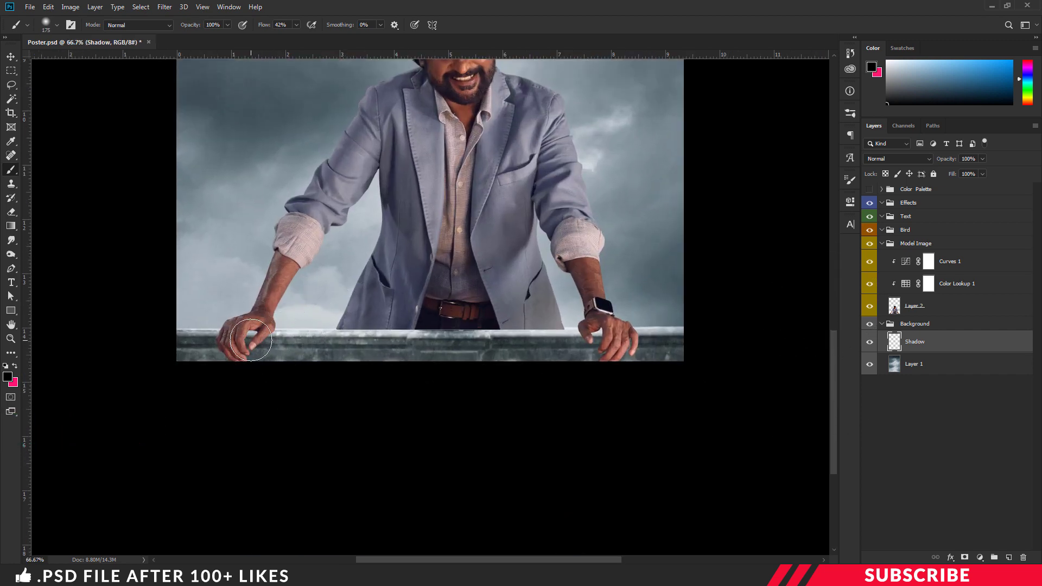
key("bracketleft")
Paint soft shadows under both hands at 100% flow, then compare the Shadow layer on/off
left_click_drag(251, 339, 251, 342)
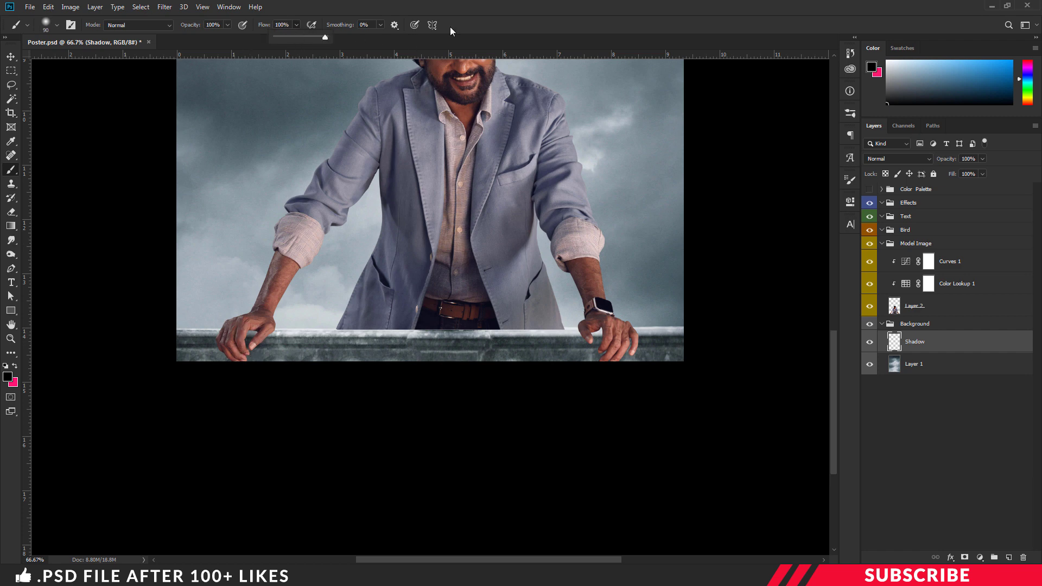
left_click(267, 297)
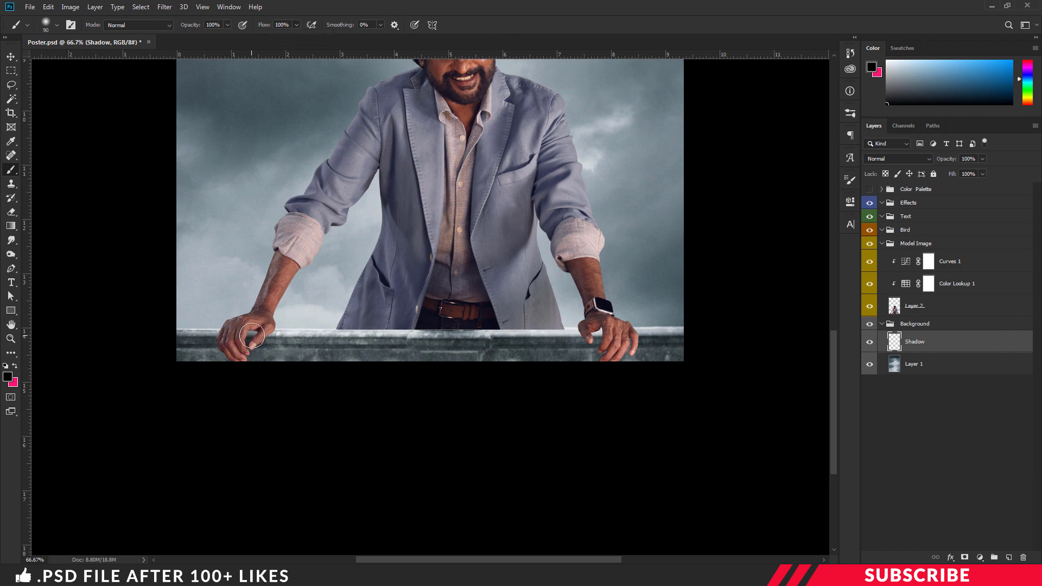
left_click_drag(252, 336, 262, 330)
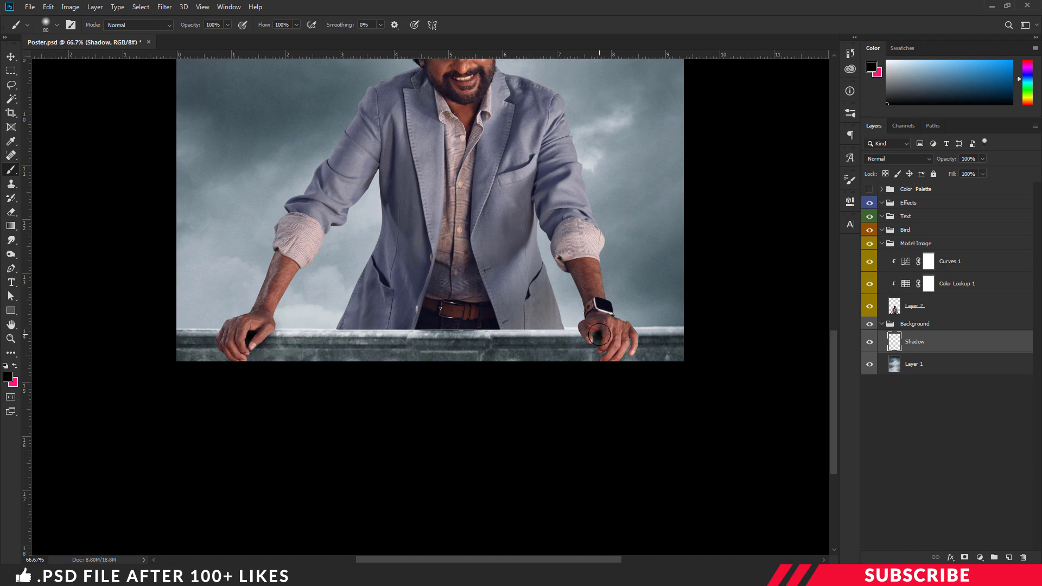
left_click_drag(599, 334, 591, 332)
key("bracketright")
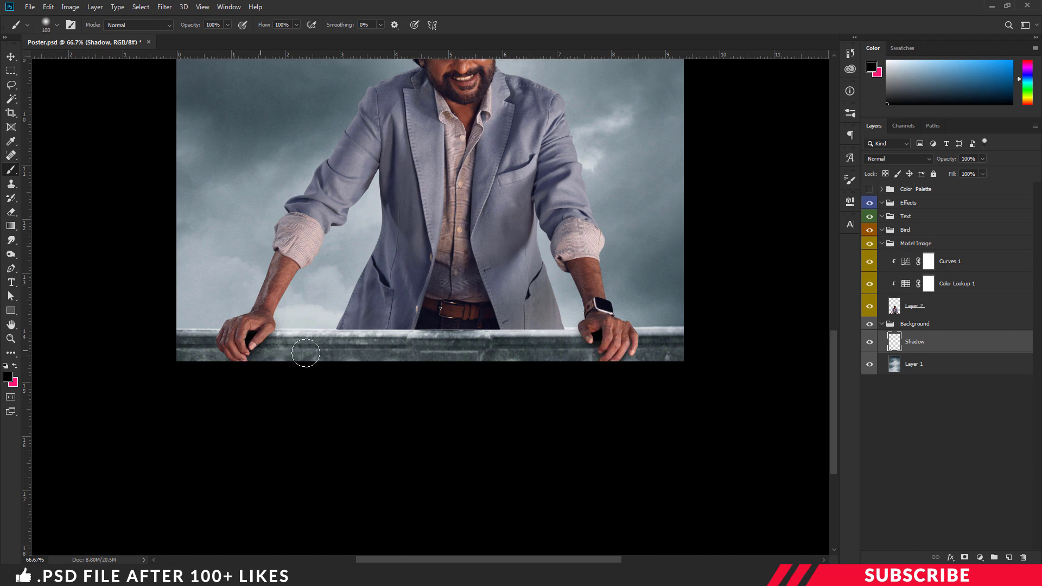
key("ctrl+minus")
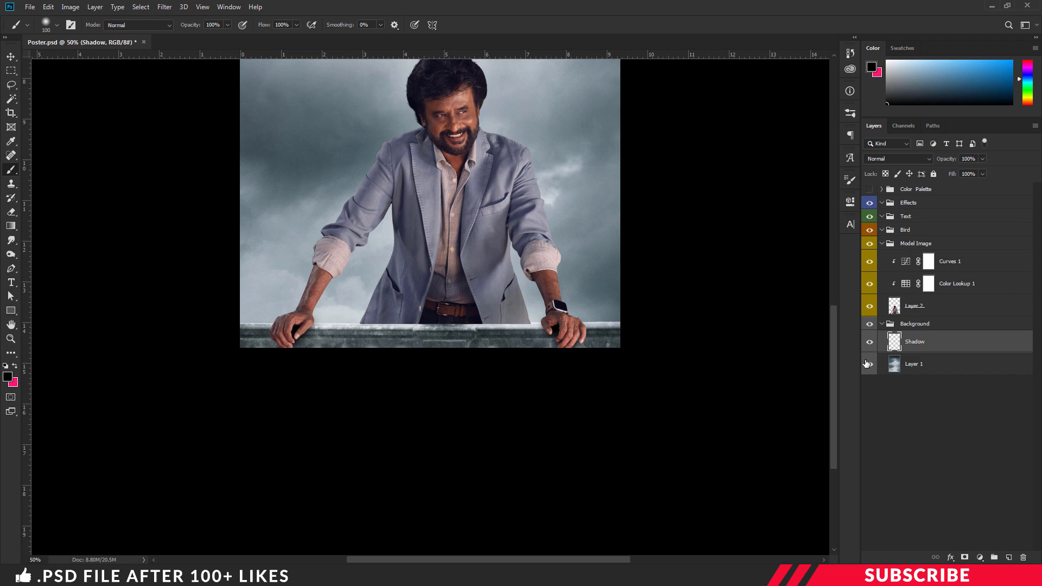
key("ctrl+minus")
left_click(870, 342)
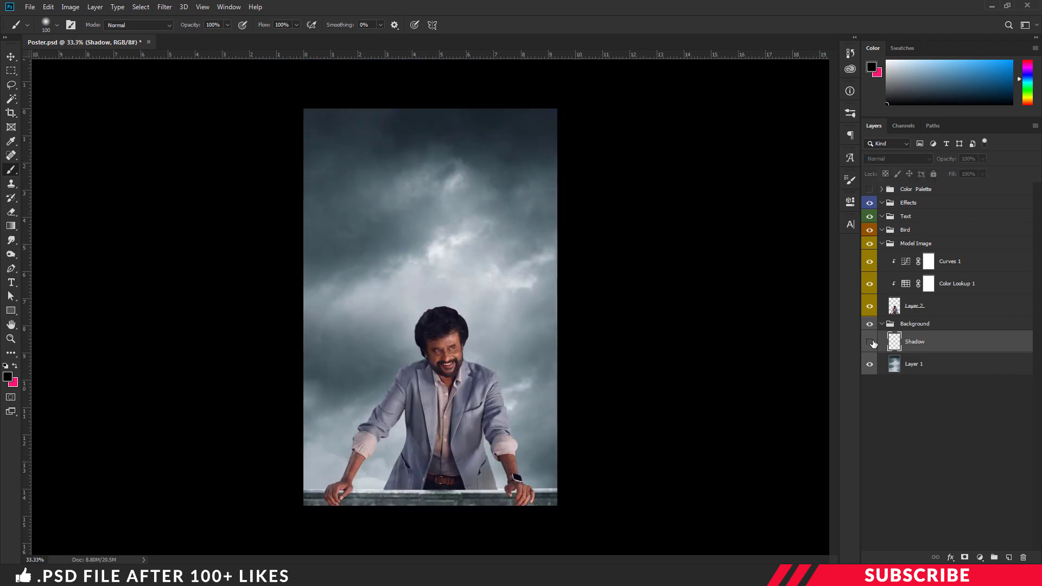
left_click(870, 342)
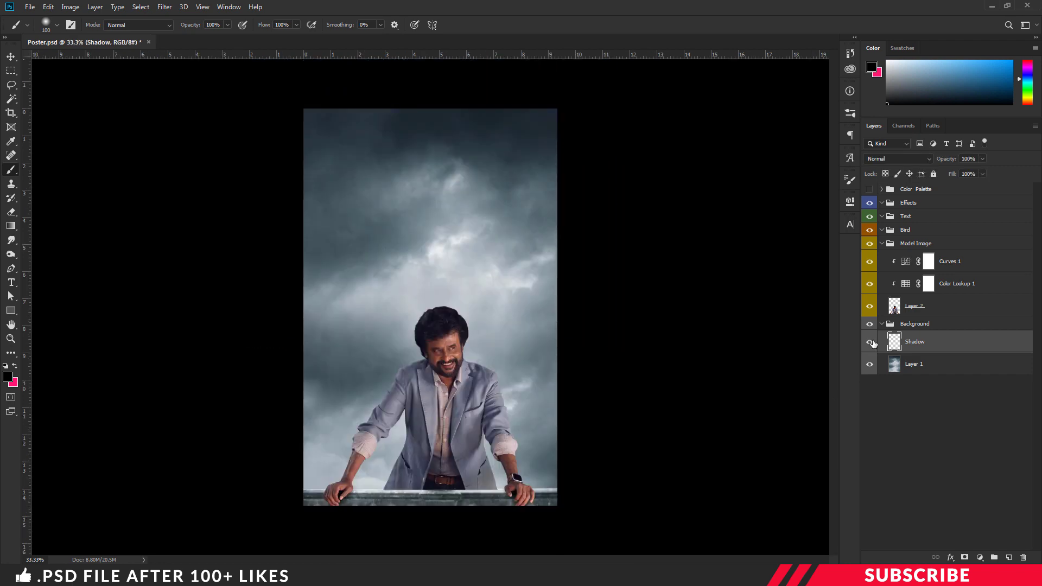
left_click(11, 58)
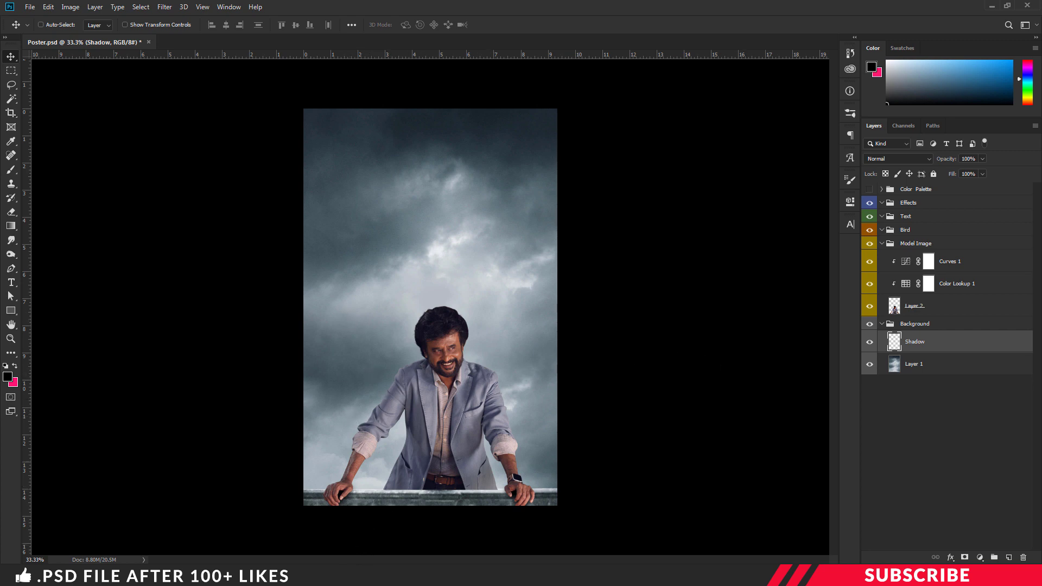
Open Image-3.png from the PTE46 folder with Adobe Photoshop CC 2019
key("alt+Tab")
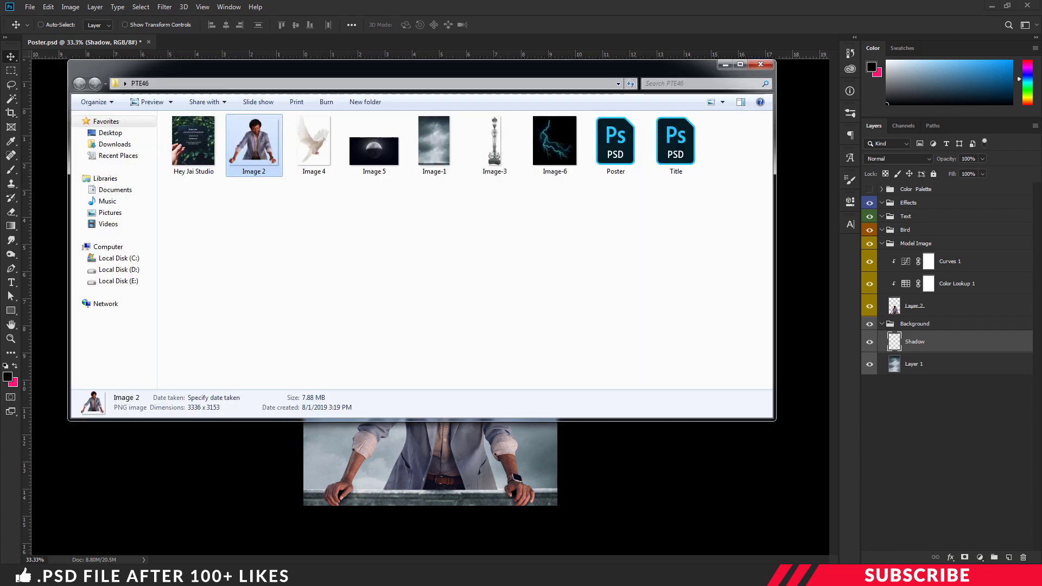
left_click(448, 299)
left_click(495, 139)
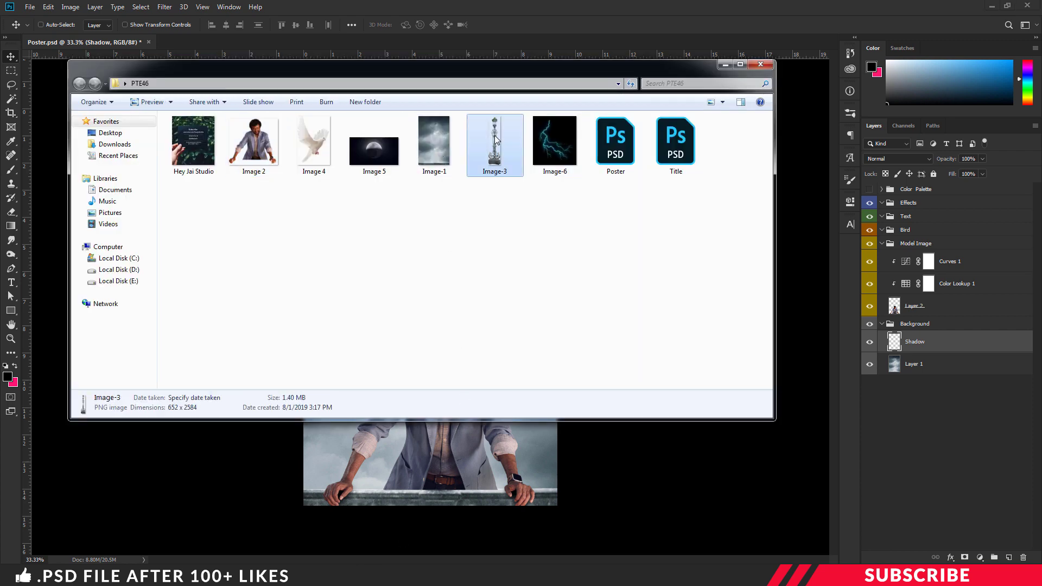
right_click(495, 139)
mouse_move(570, 270)
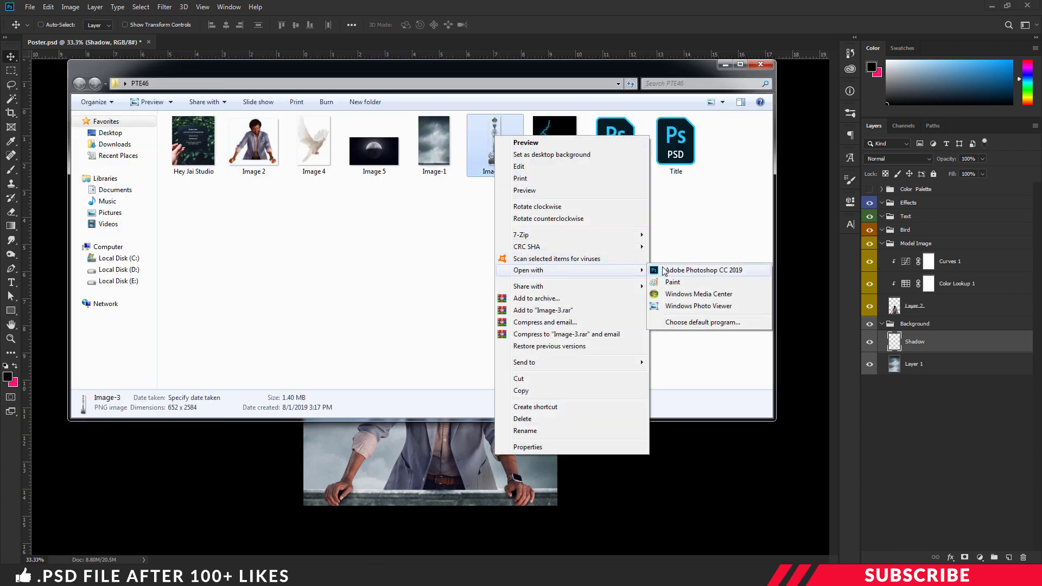
left_click(664, 270)
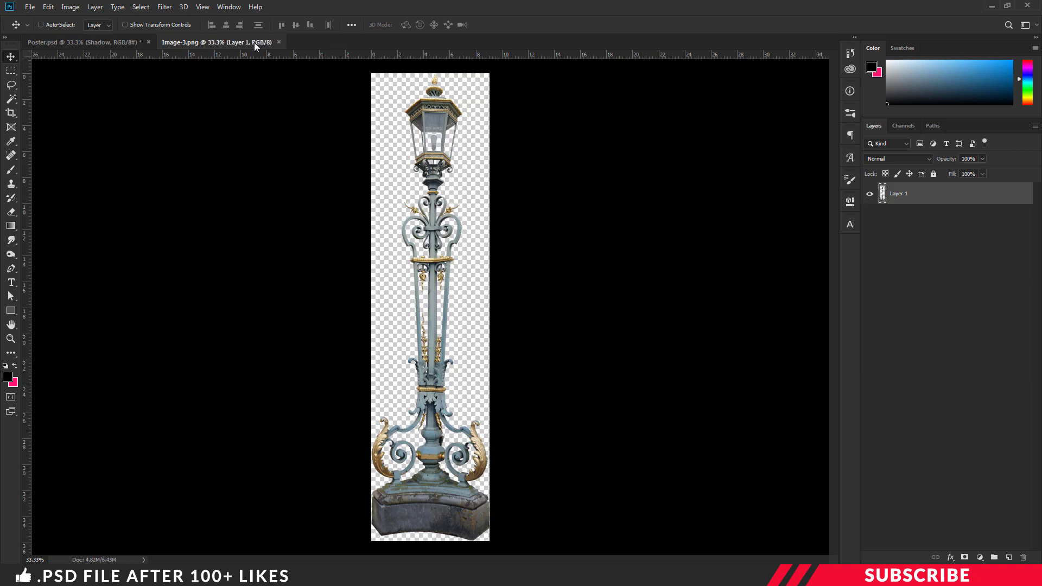
Drag the lamp post from Image-3.png into Poster.psd as Layer 3, then close Image-3
left_click_drag(254, 43, 266, 69)
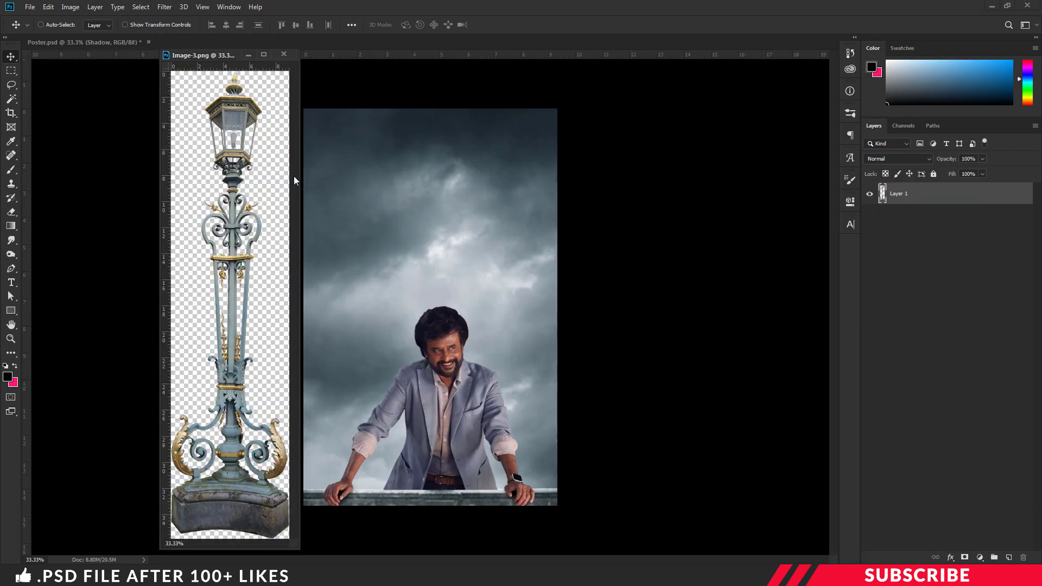
left_click_drag(246, 224, 347, 99)
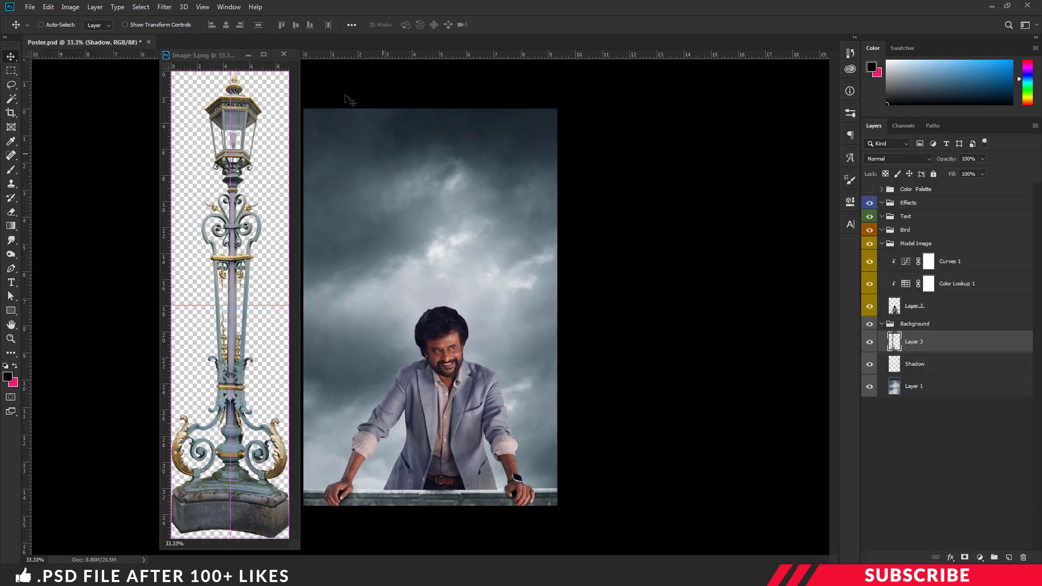
left_click(283, 54)
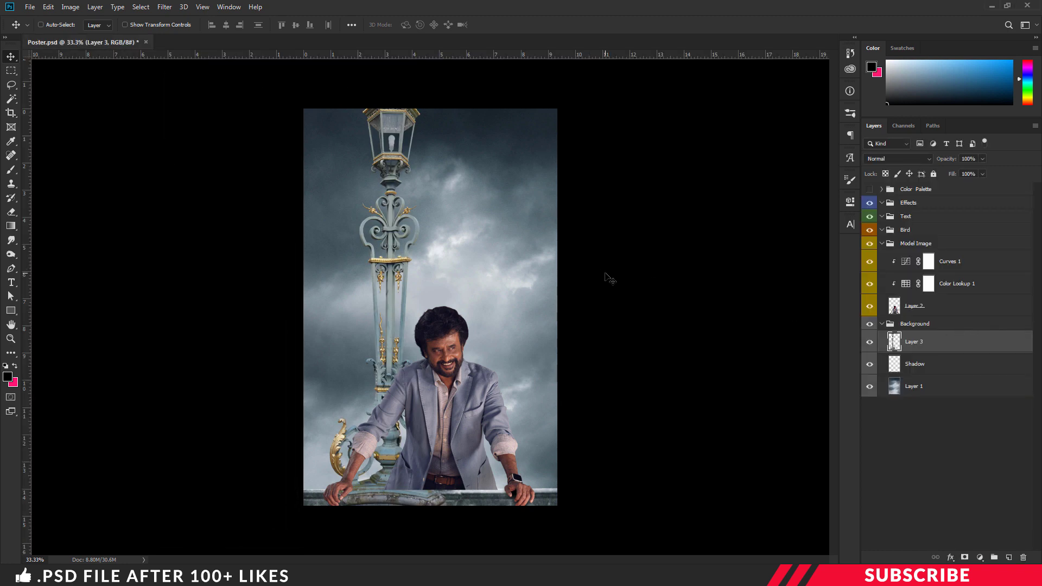
Scale Layer 3's lamp post to about 79% and set it on the left edge, base on the railing
key("ctrl+t")
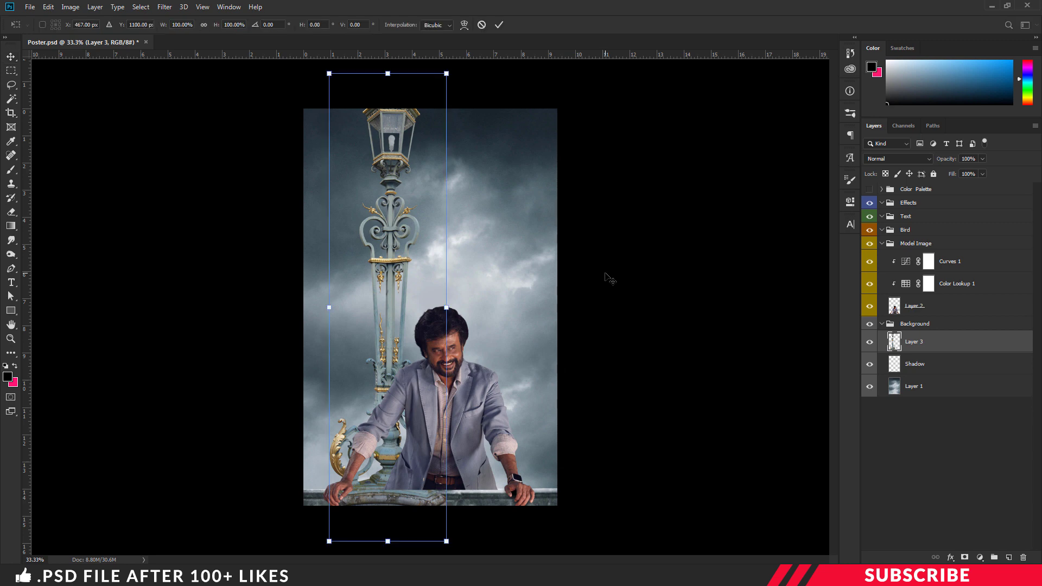
key("ctrl+minus")
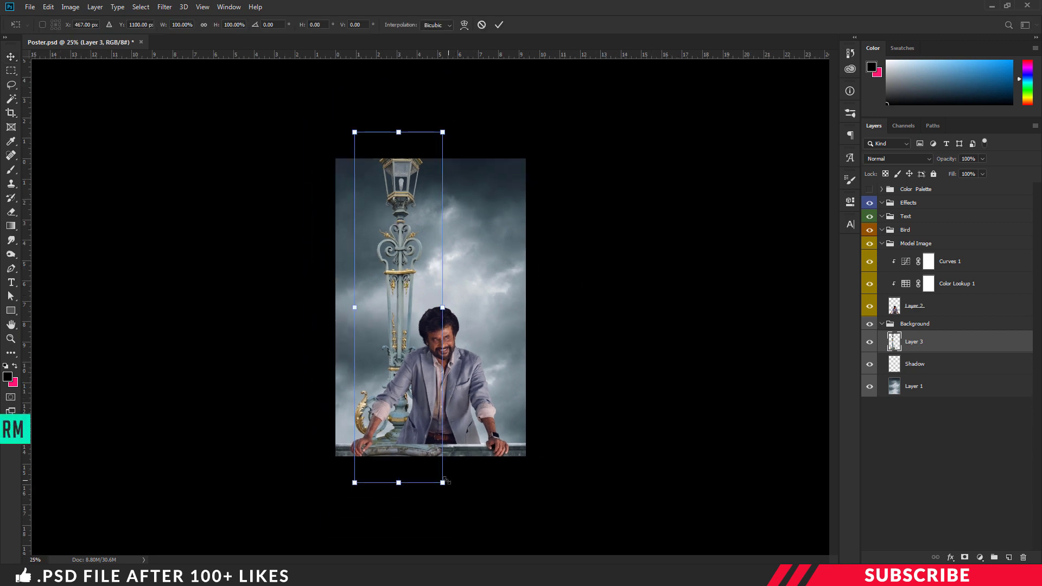
left_click_drag(443, 483, 425, 413)
left_click_drag(388, 313, 356, 385)
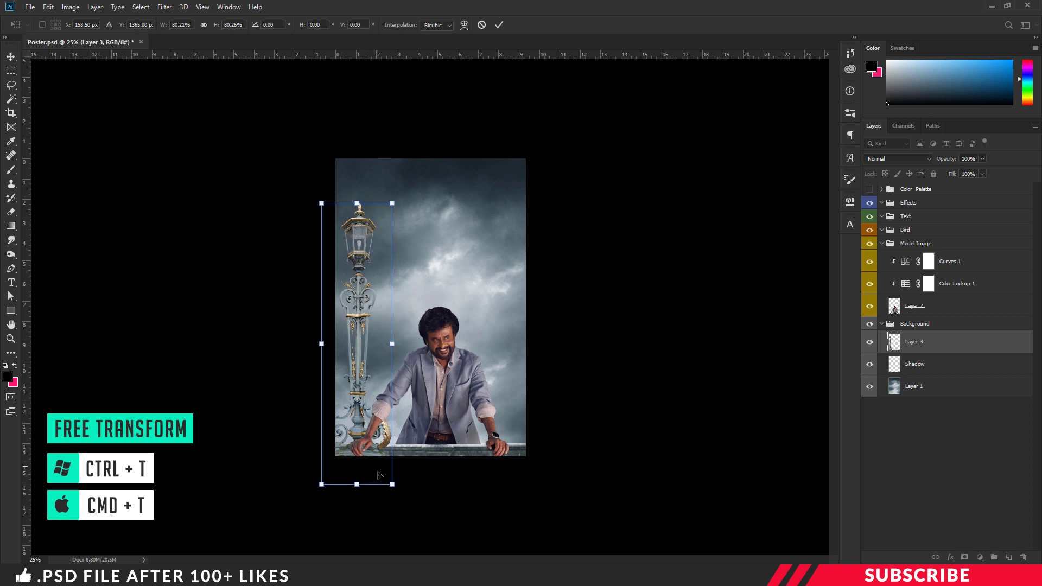
left_click_drag(392, 485, 388, 481)
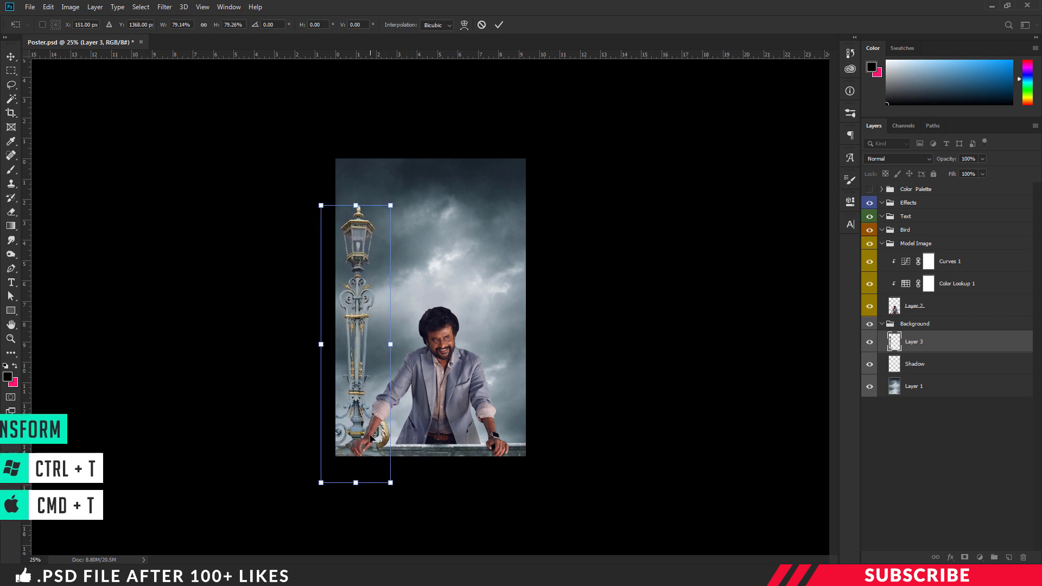
left_click_drag(373, 432, 373, 439)
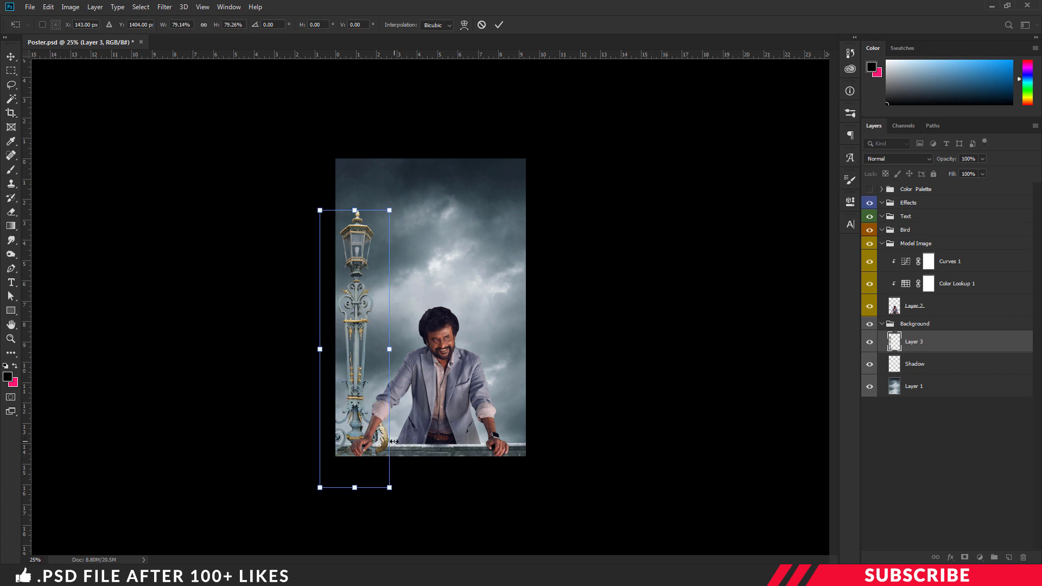
key("Right")
key("Right")
key("Right")
key("Right")
key("Up")
key("Up")
key("Up")
key("Up")
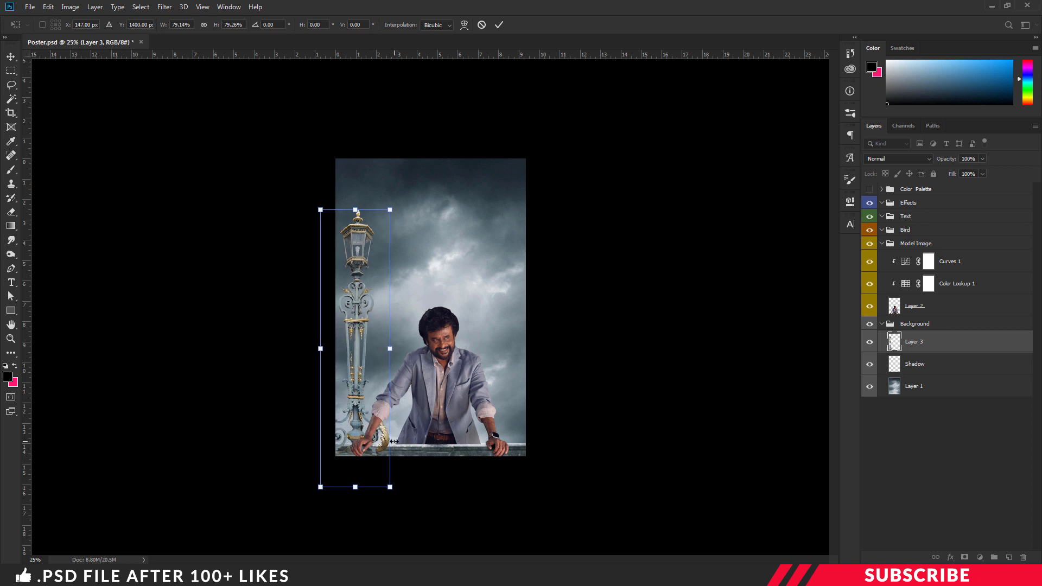
key("Return")
key("ctrl+plus")
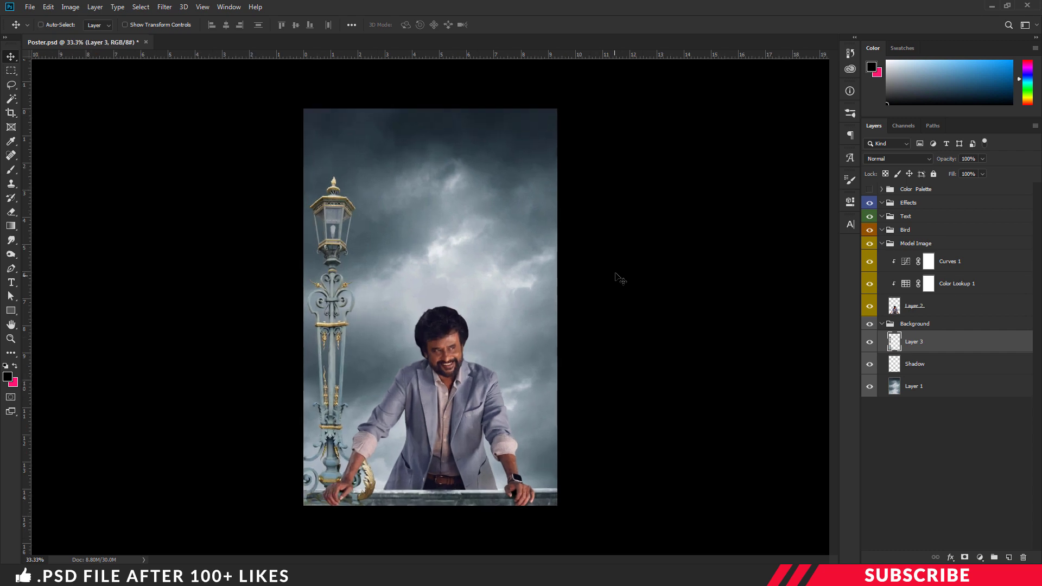
key("ctrl+plus")
scroll(837, 289, "down", 1)
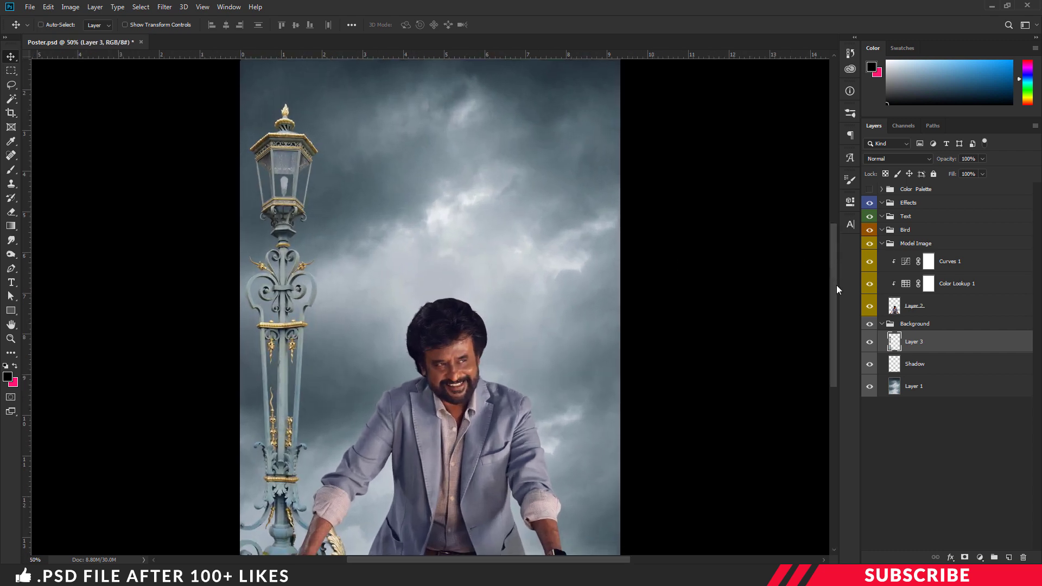
scroll(837, 289, "down", 3)
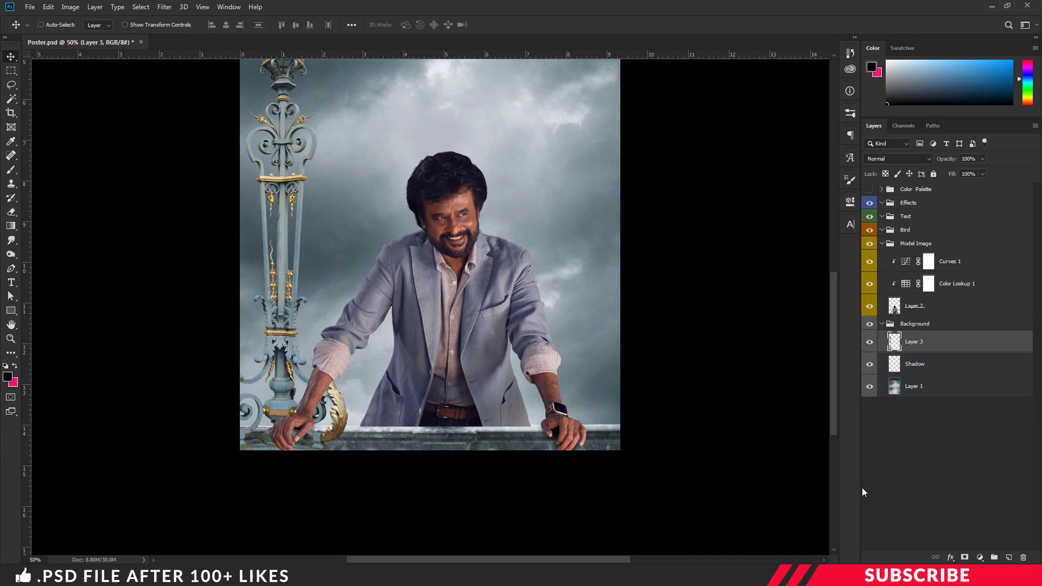
Add a layer mask to the lamp post layer (Layer 3) and set black as the foreground colour
left_click(966, 558)
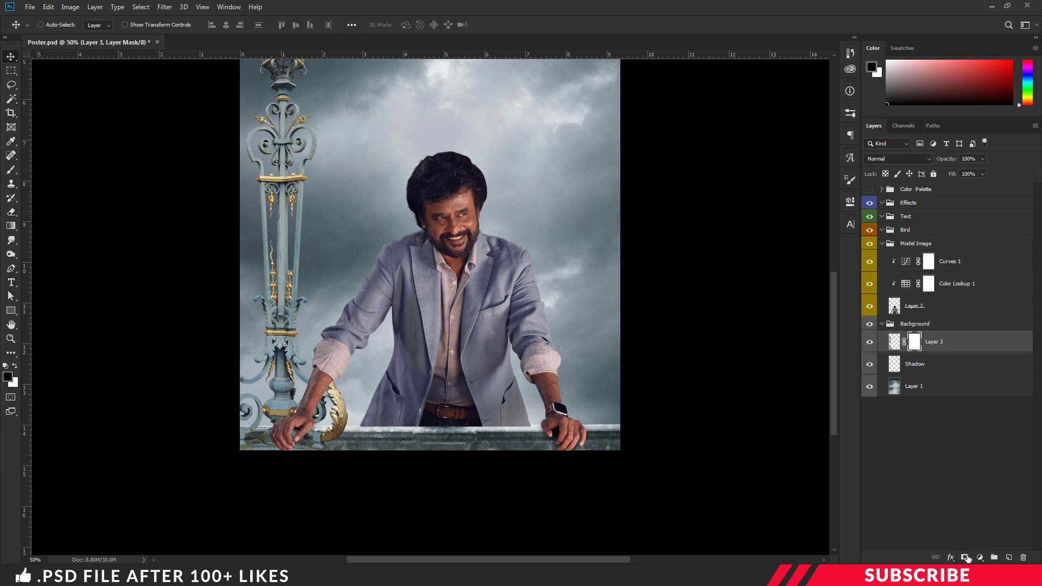
left_click(4, 380)
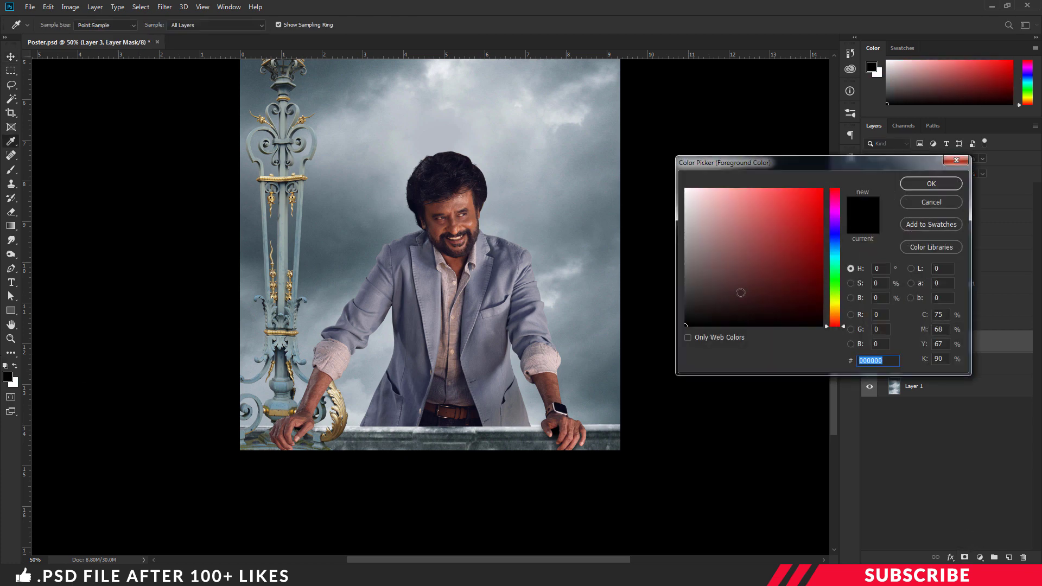
left_click(932, 185)
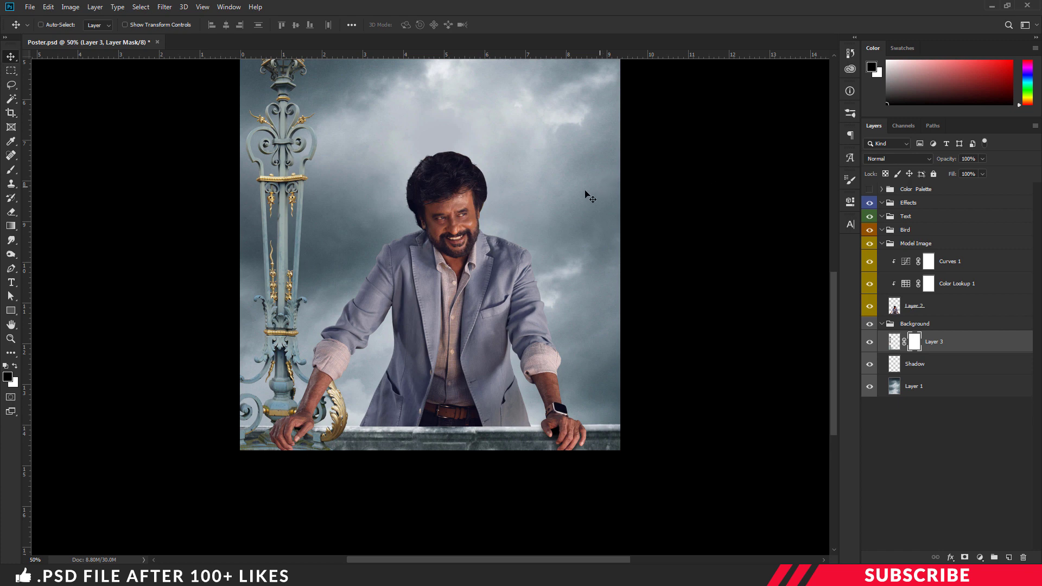
Fill a rectangular selection over the bottom-left railing with black on the mask to hide the lamp base
key("u")
left_click(13, 71)
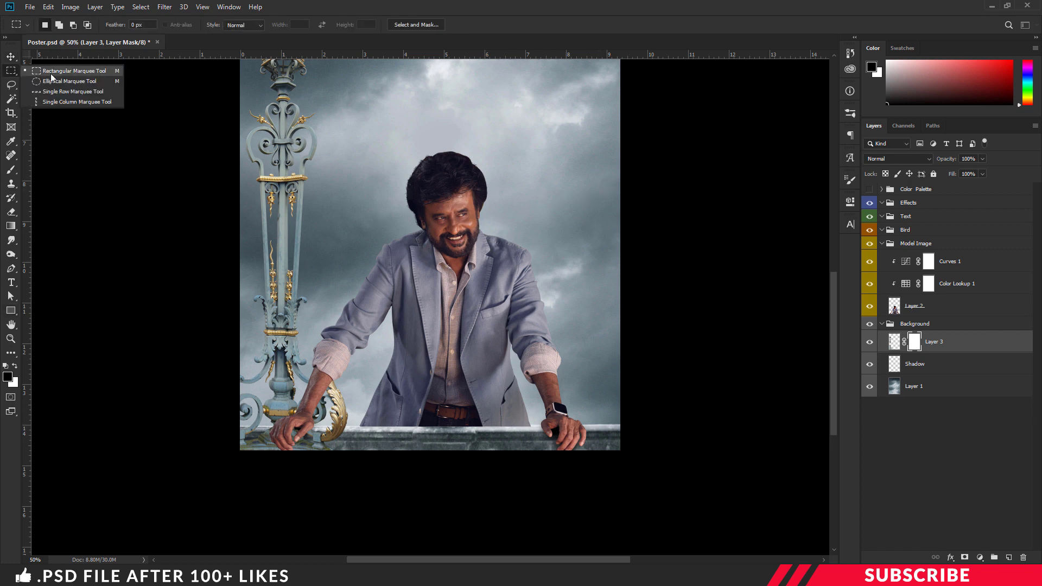
left_click(52, 73)
scroll(468, 320, "up", 1)
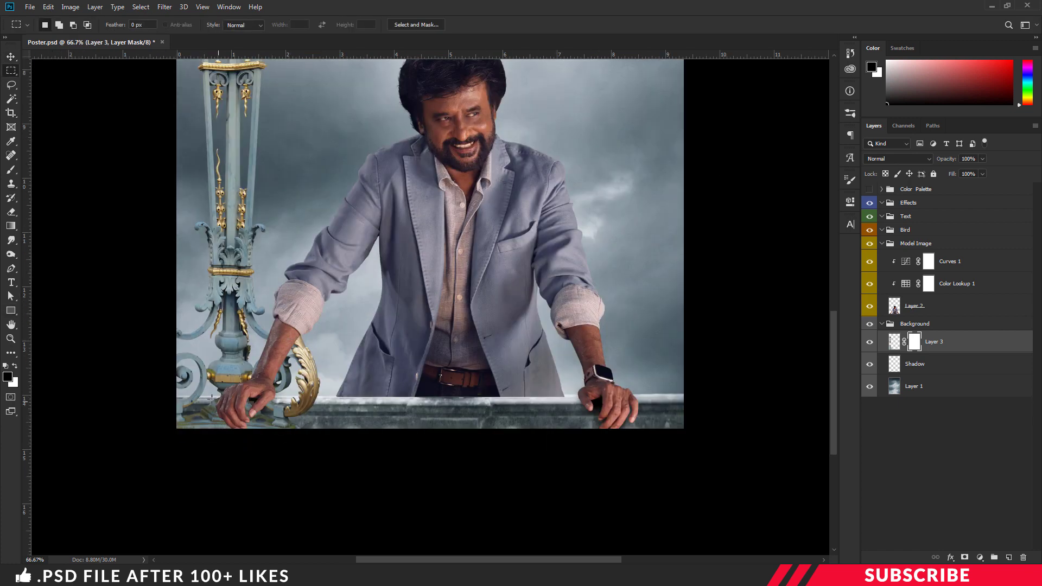
left_click_drag(169, 399, 384, 482)
left_click_drag(171, 396, 401, 489)
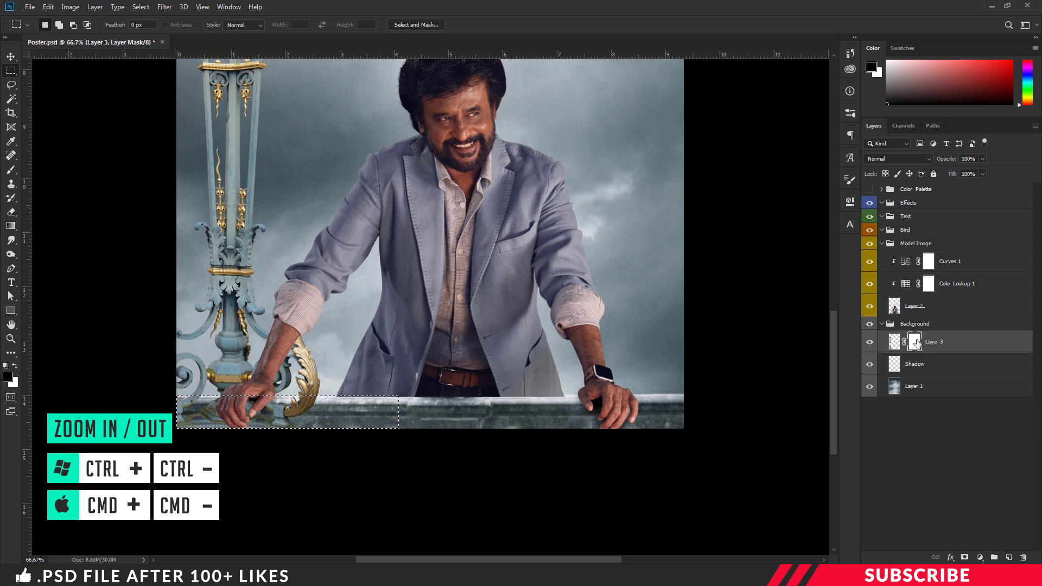
key("alt+BackSpace")
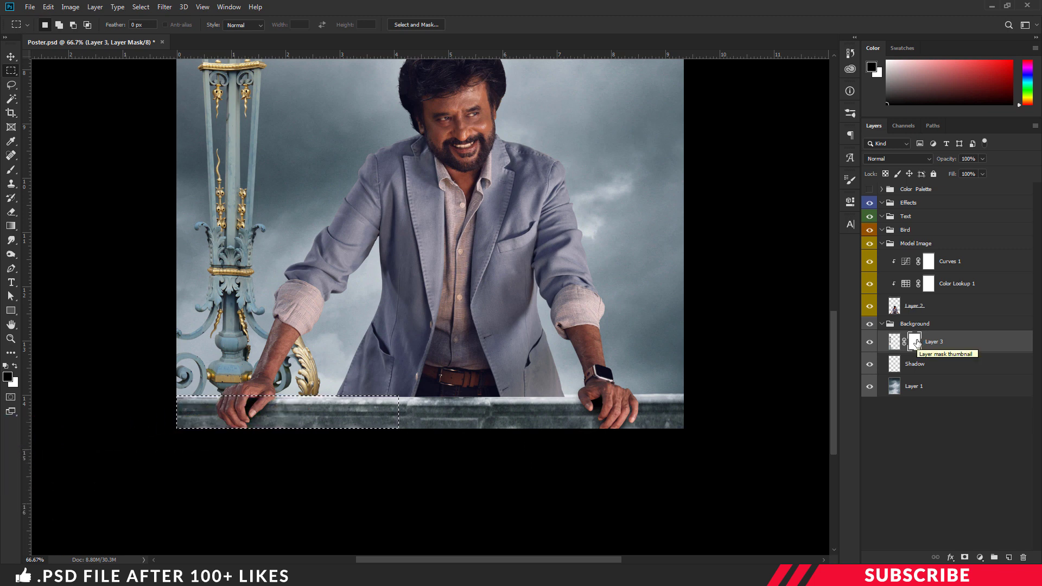
key("ctrl+d")
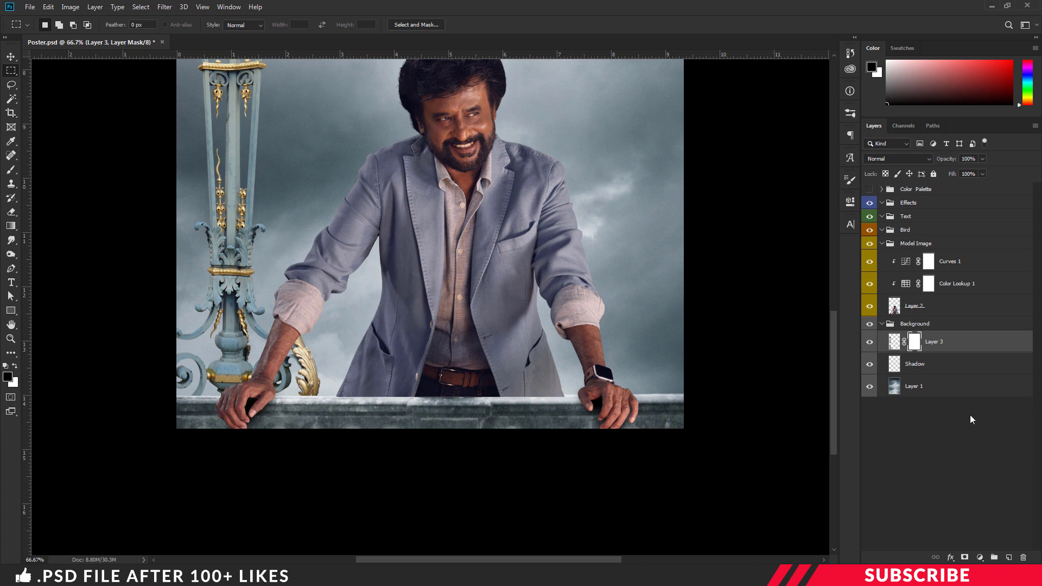
Toggle the lamp post mask off and back on to compare the result
left_click(914, 343, "shift")
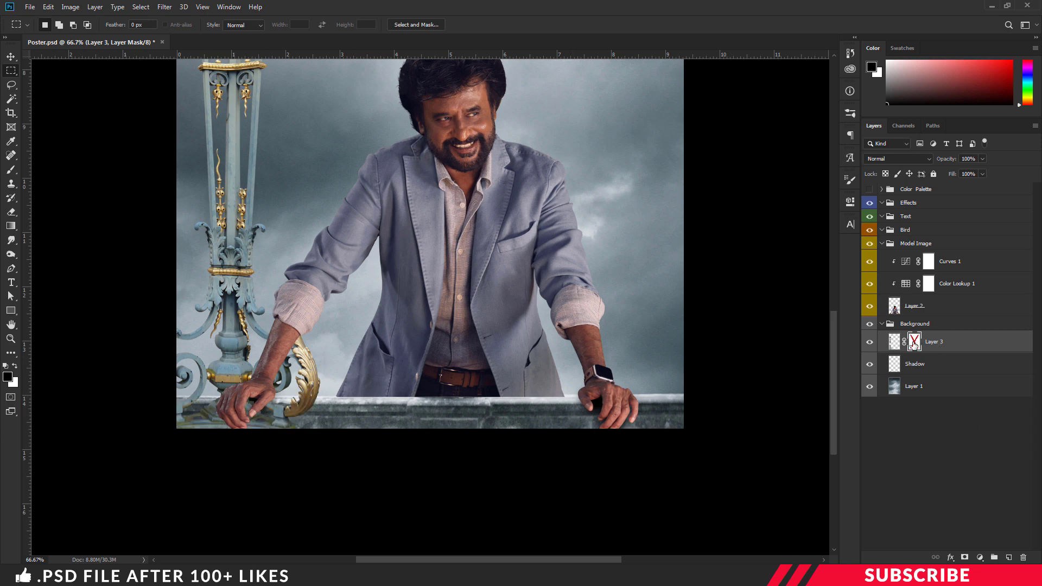
left_click(914, 343, "shift")
key("ctrl+minus")
key("ctrl+minus")
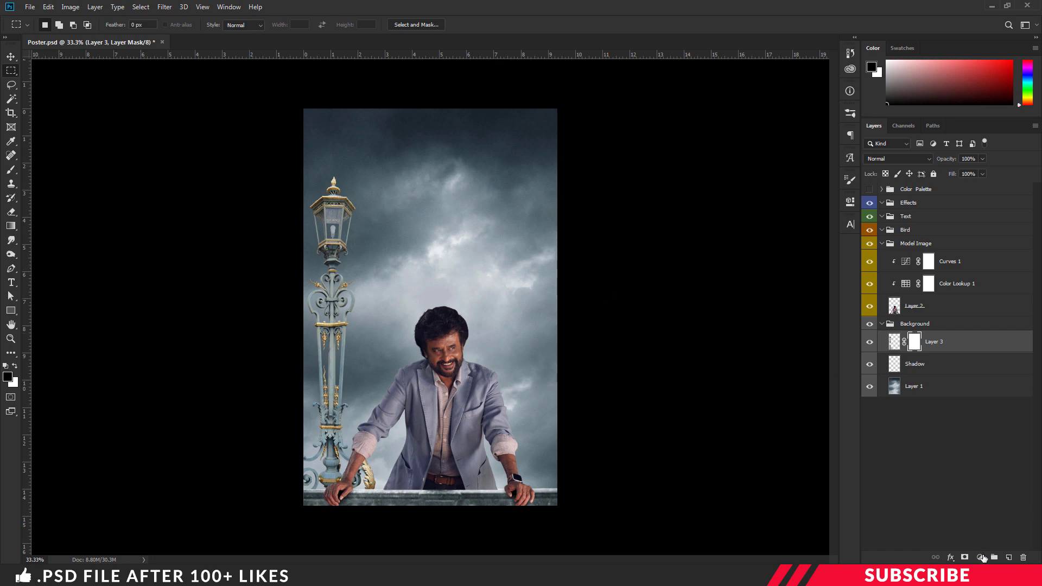
Add a Brightness/Contrast adjustment with brightness -16 above the lamp post layer, then select the Bird group
left_click(980, 557)
left_click(994, 398)
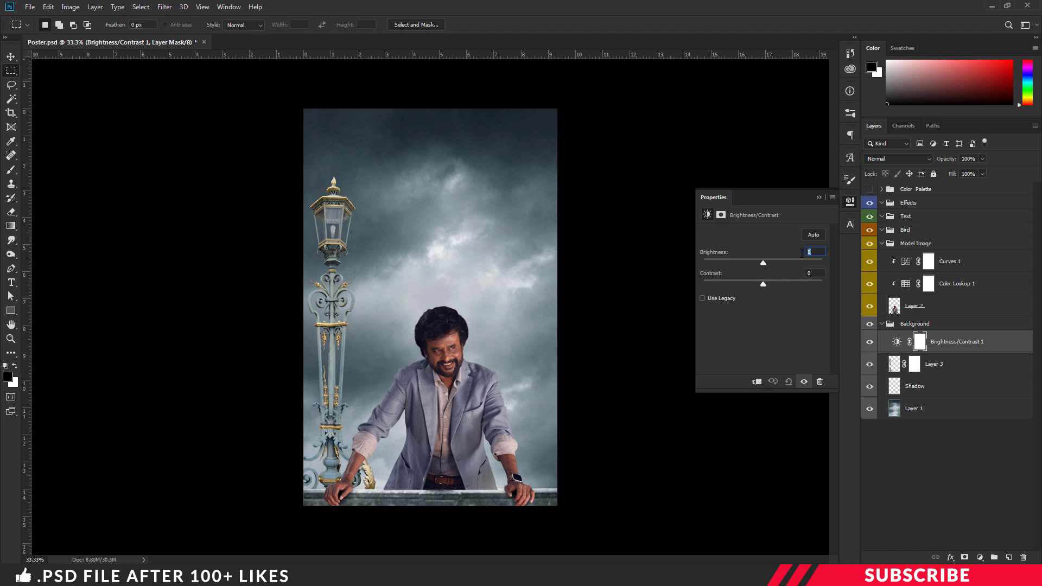
type("-16")
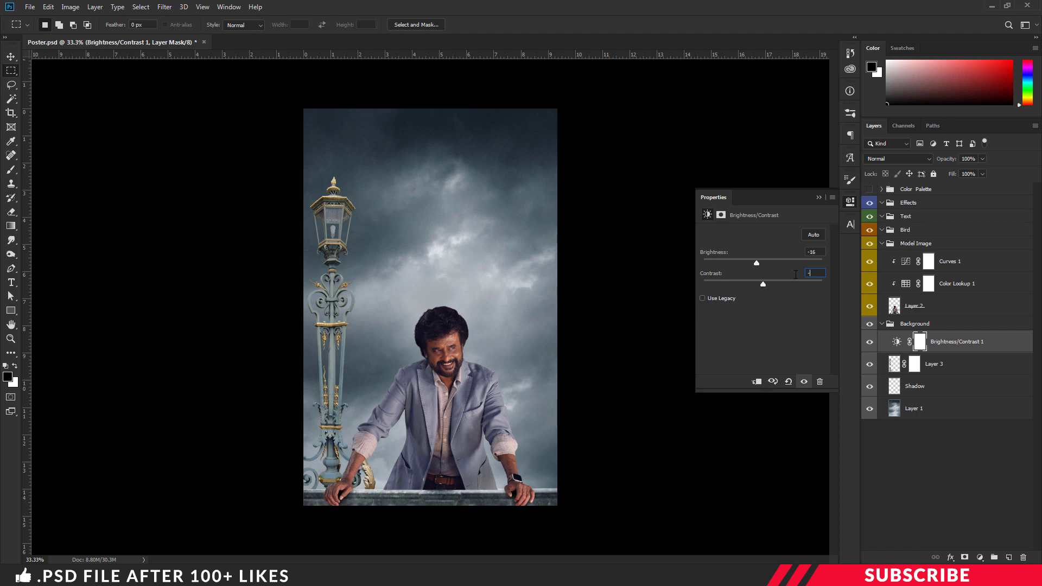
left_click(850, 202)
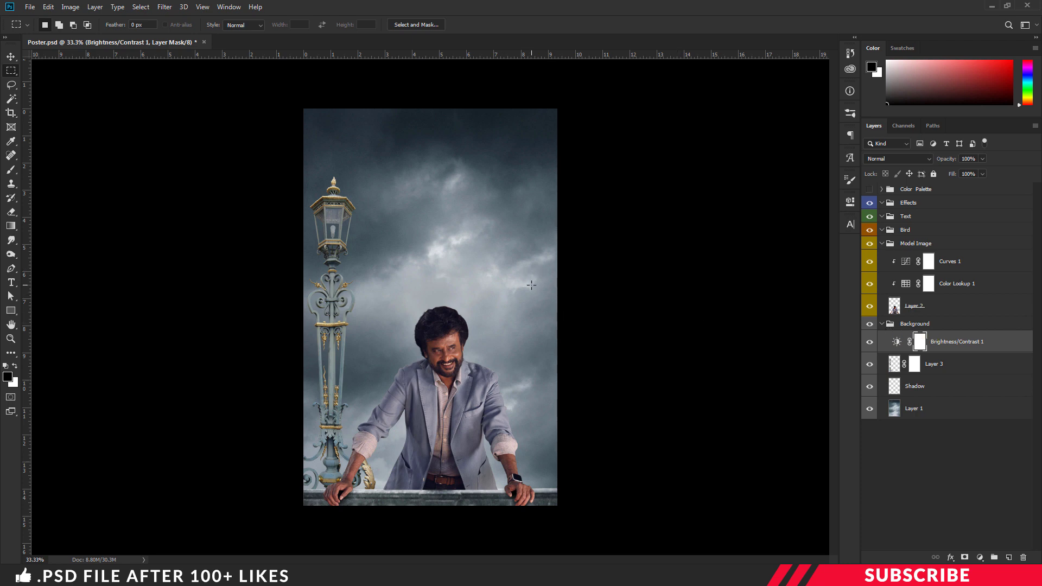
left_click(912, 234)
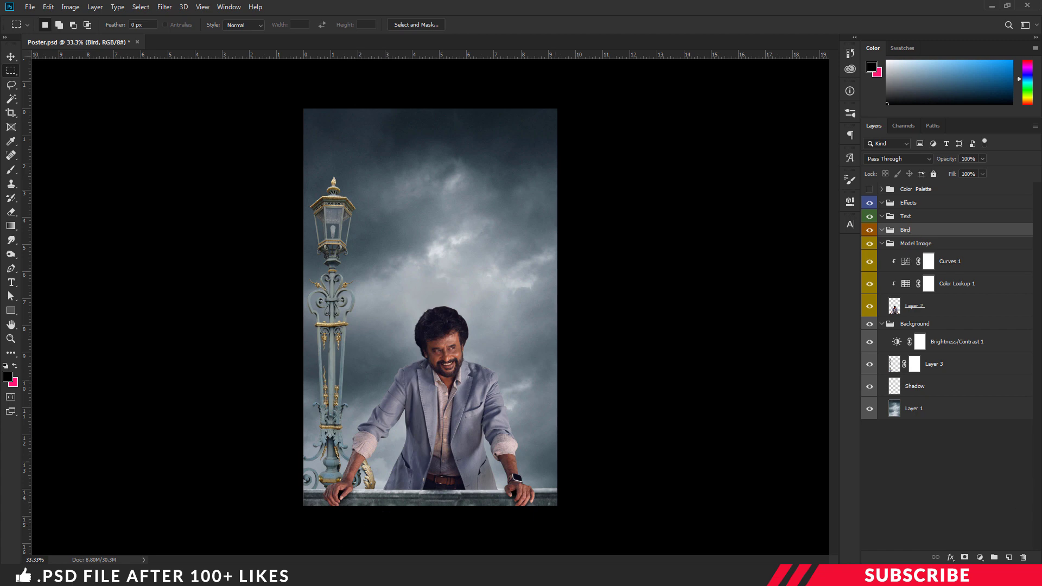
Open Image 4, the dove photo, in Photoshop from the source images folder
key("ctrl+o")
left_click(446, 318)
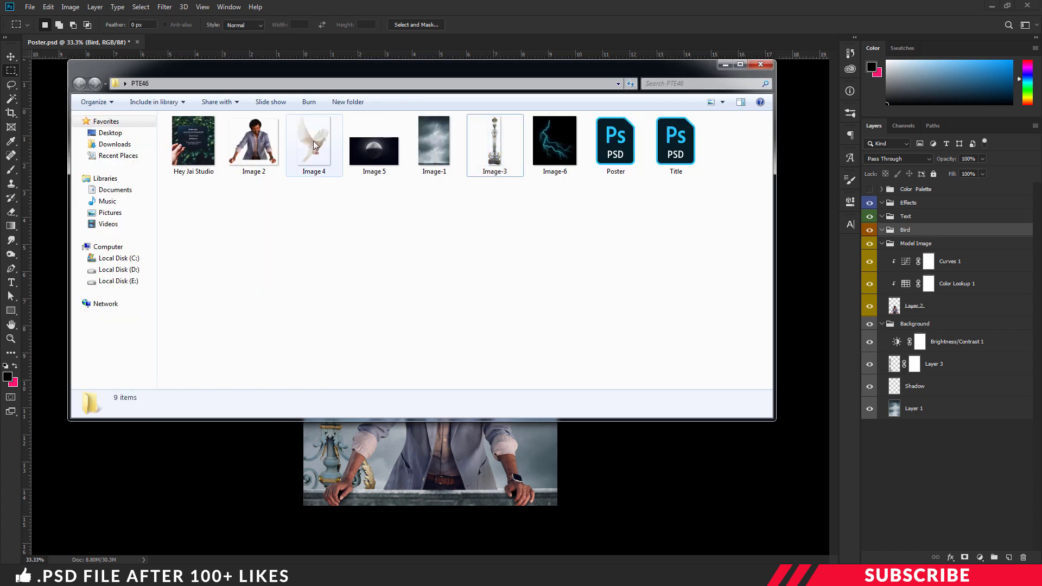
left_click(313, 144)
right_click(314, 142)
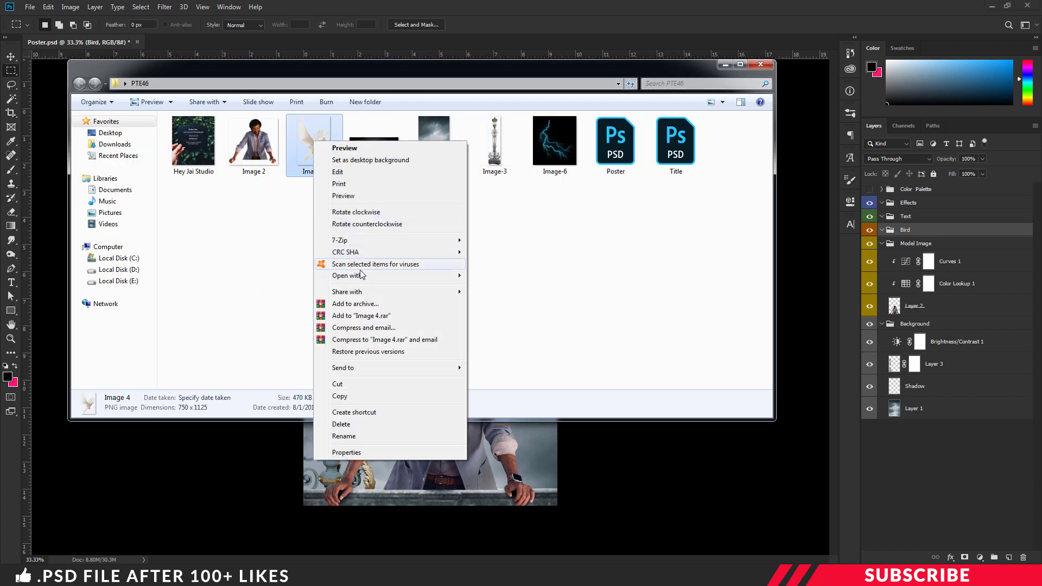
mouse_move(361, 275)
left_click(500, 274)
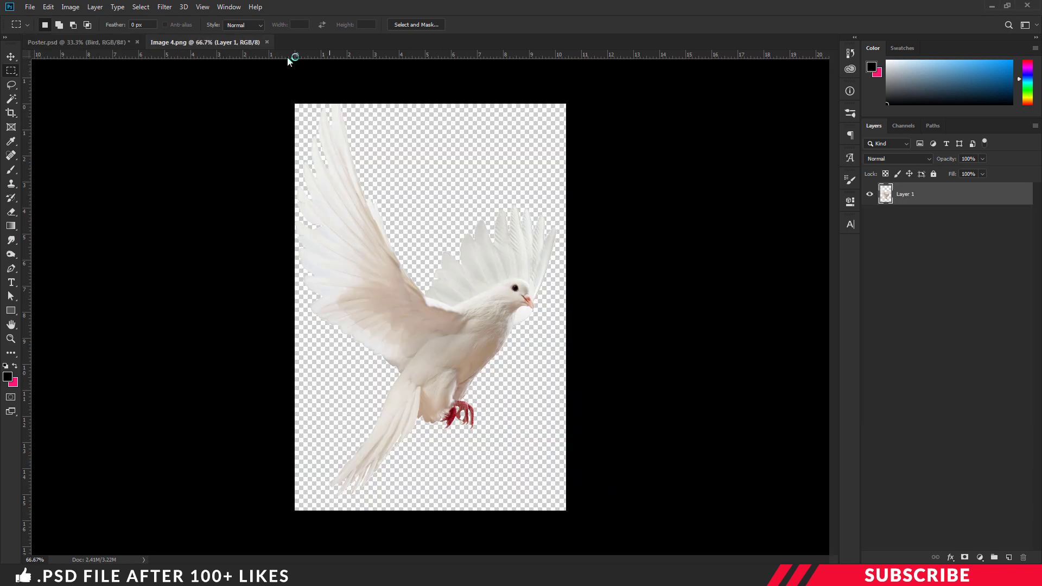
Drag the dove into the poster's Bird group, close Image 4, and start transforming the new layer
left_click_drag(232, 42, 237, 64)
key("v")
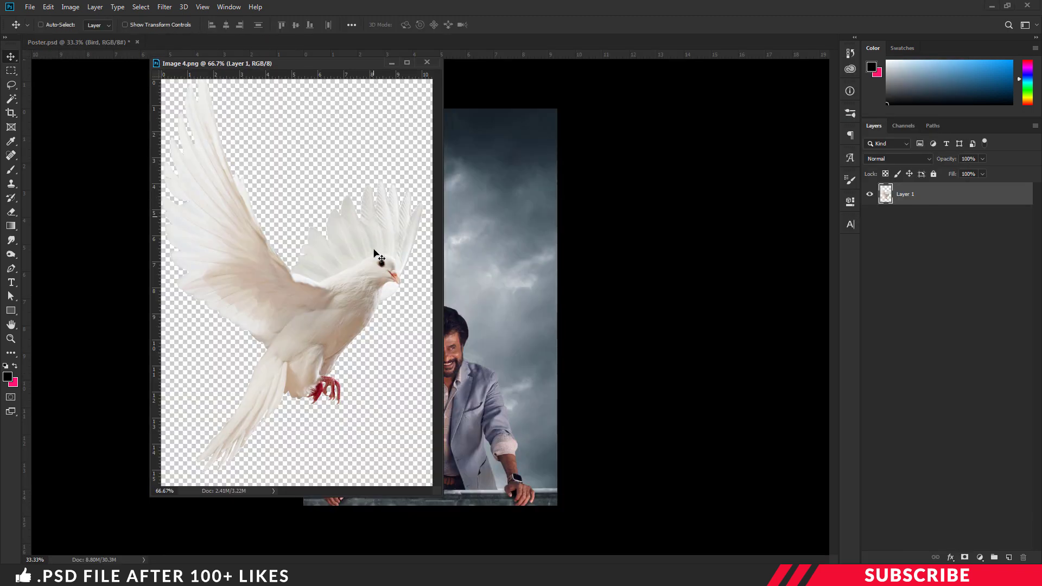
left_click_drag(378, 256, 511, 261)
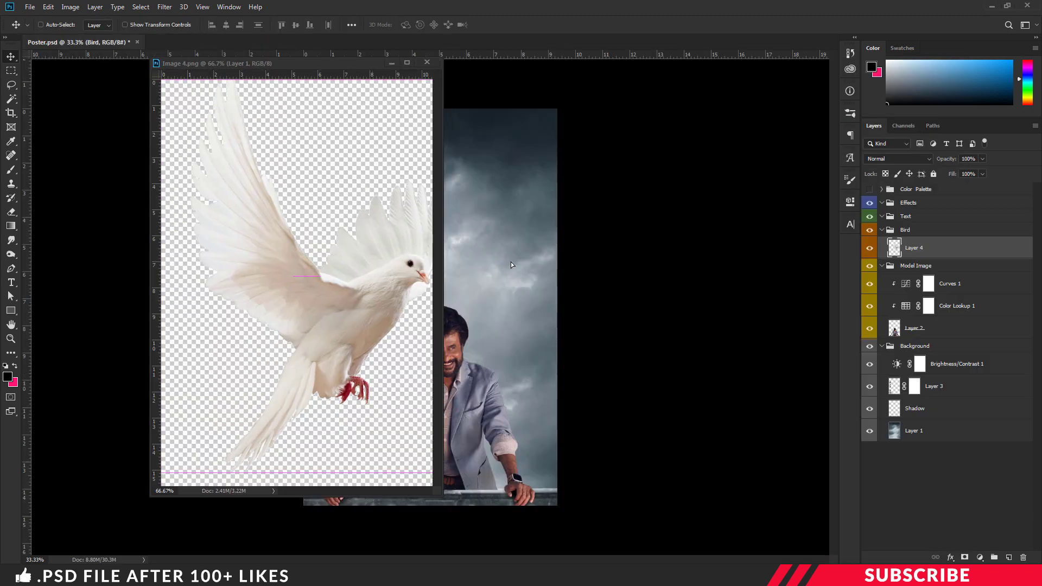
left_click(428, 62)
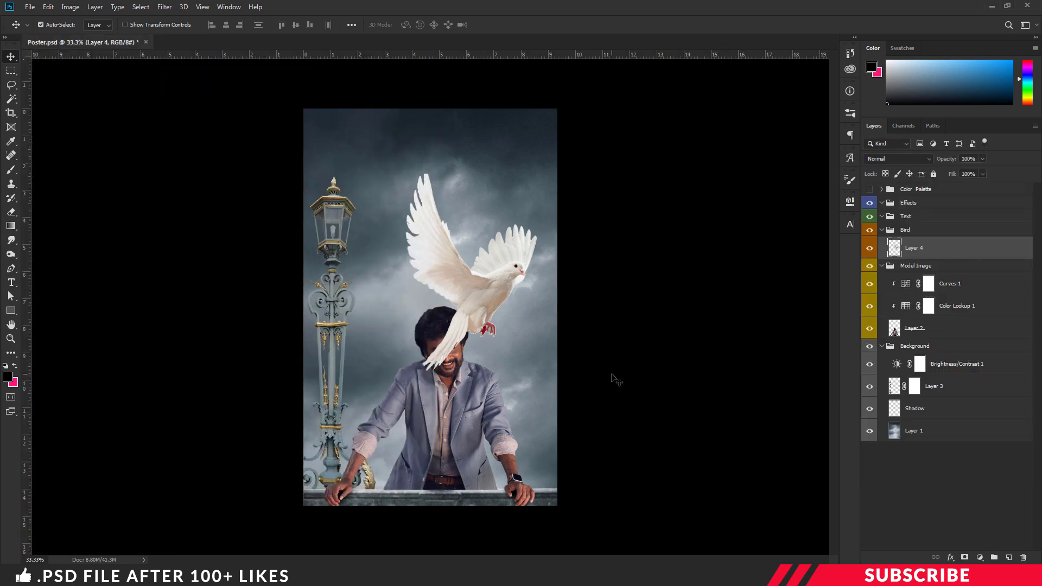
key("ctrl+t")
Scale the dove down to about 38% and place it in the sky right of the model's head
left_click_drag(536, 371, 459, 254)
left_click_drag(439, 219, 526, 291)
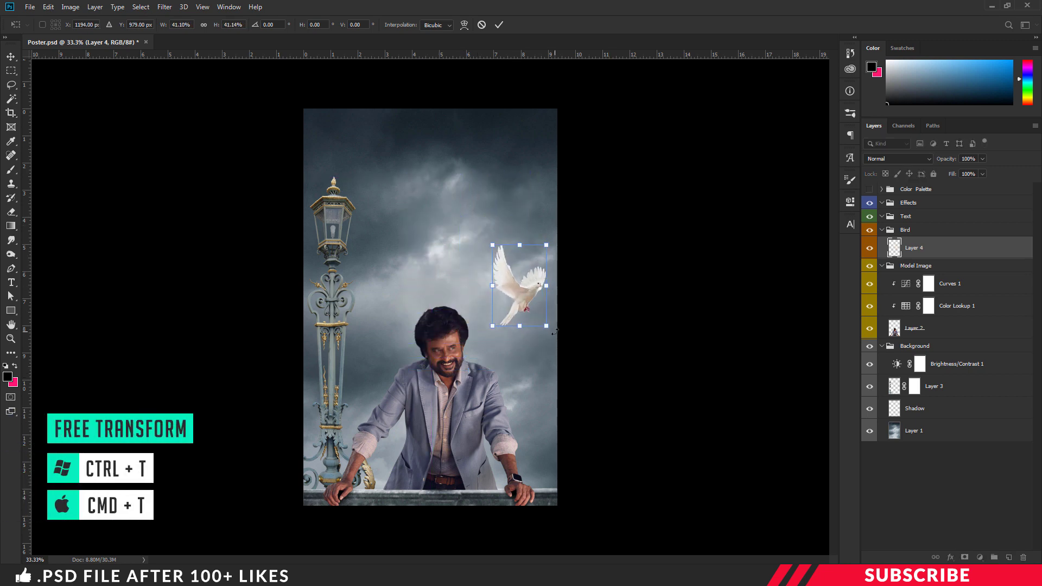
mouse_move(546, 325)
left_mouse_down()
mouse_move(527, 309)
mouse_move(530, 318)
left_mouse_up()
key("Return")
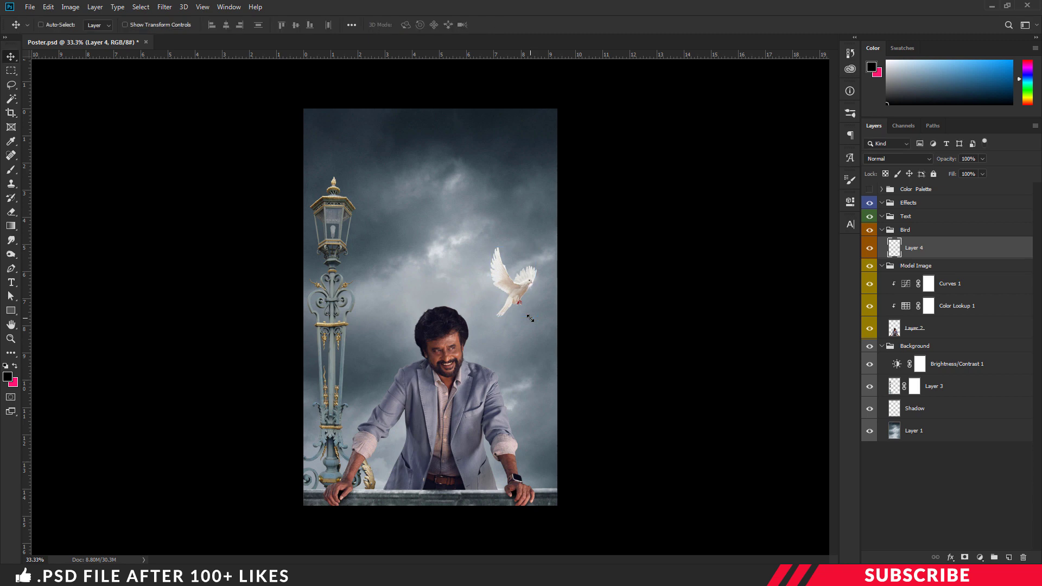
key("ctrl+plus")
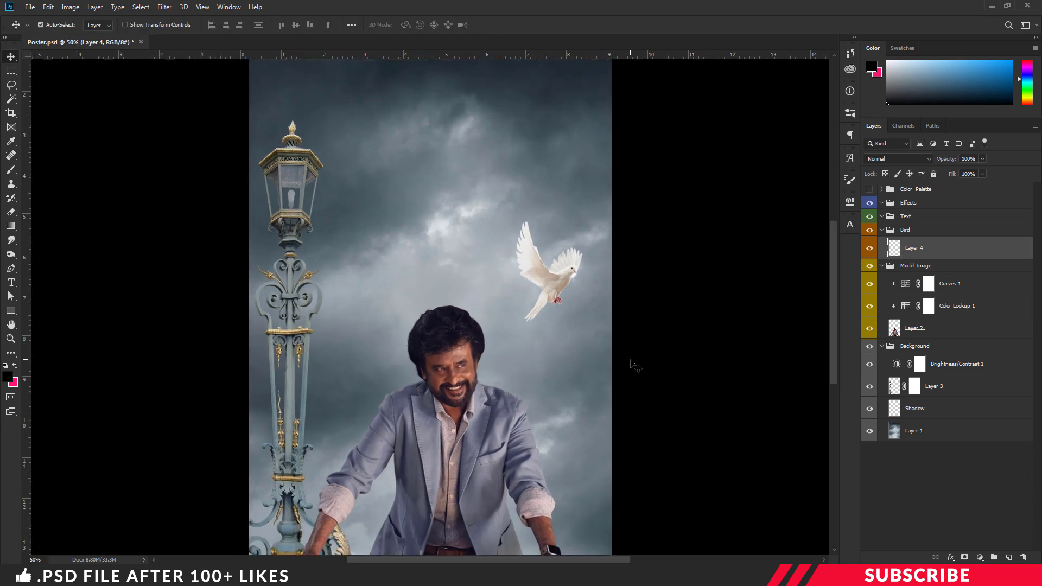
key("ctrl+minus")
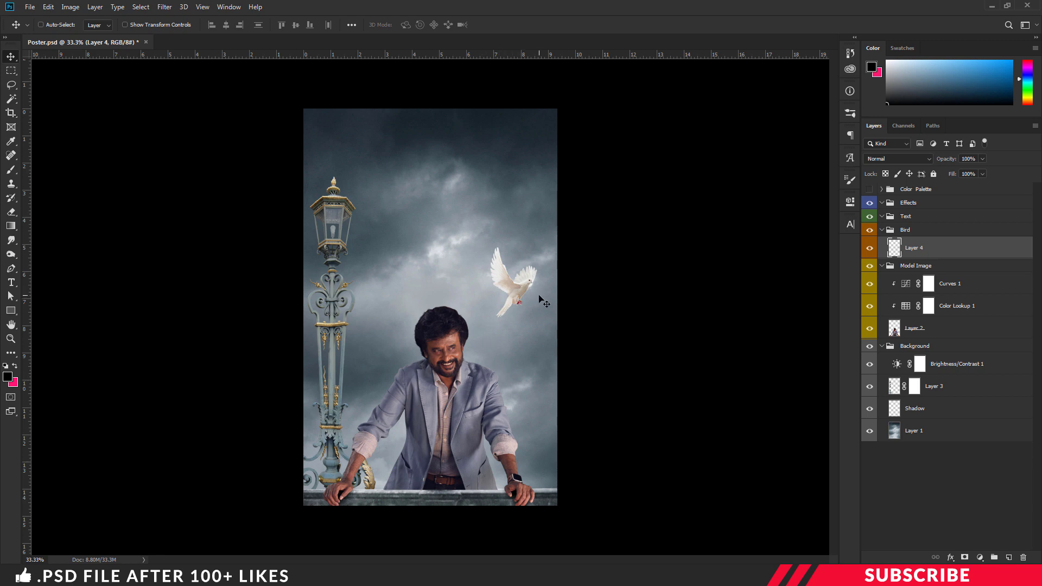
Add a Brightness/Contrast adjustment clipped to the dove layer with brightness -16
left_click(981, 557)
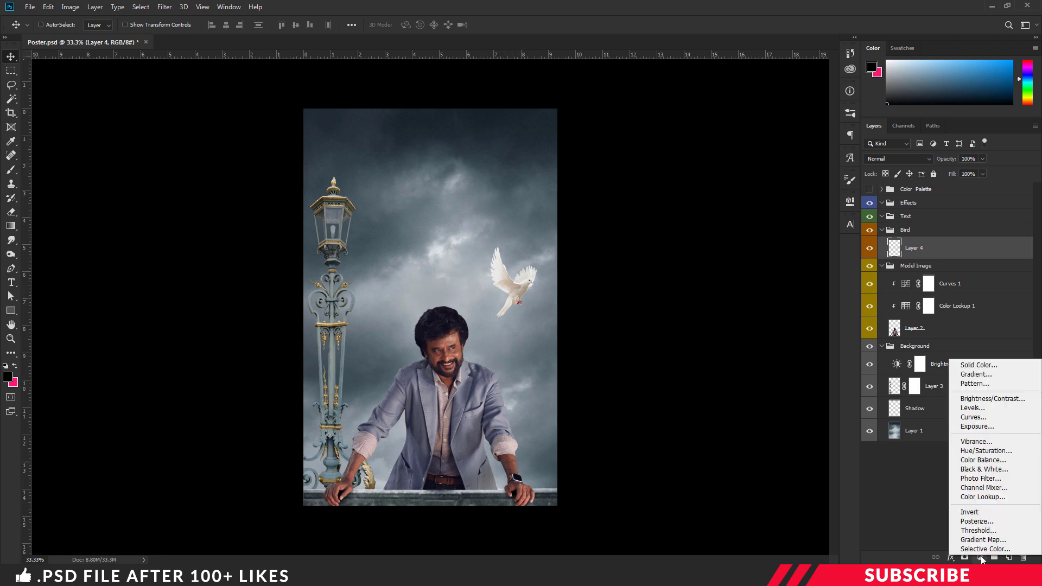
left_click(999, 399)
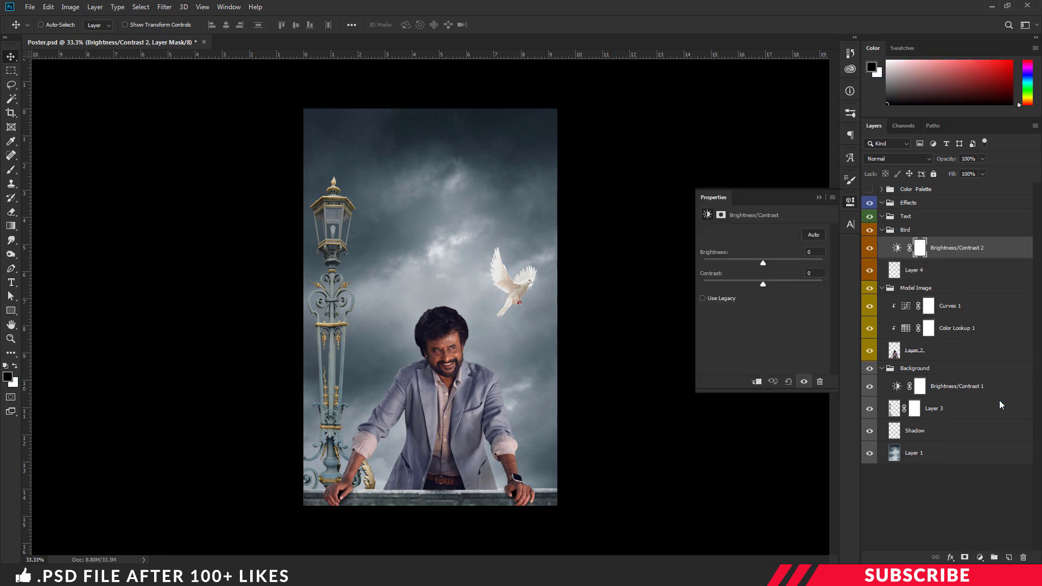
left_click(994, 256, "alt")
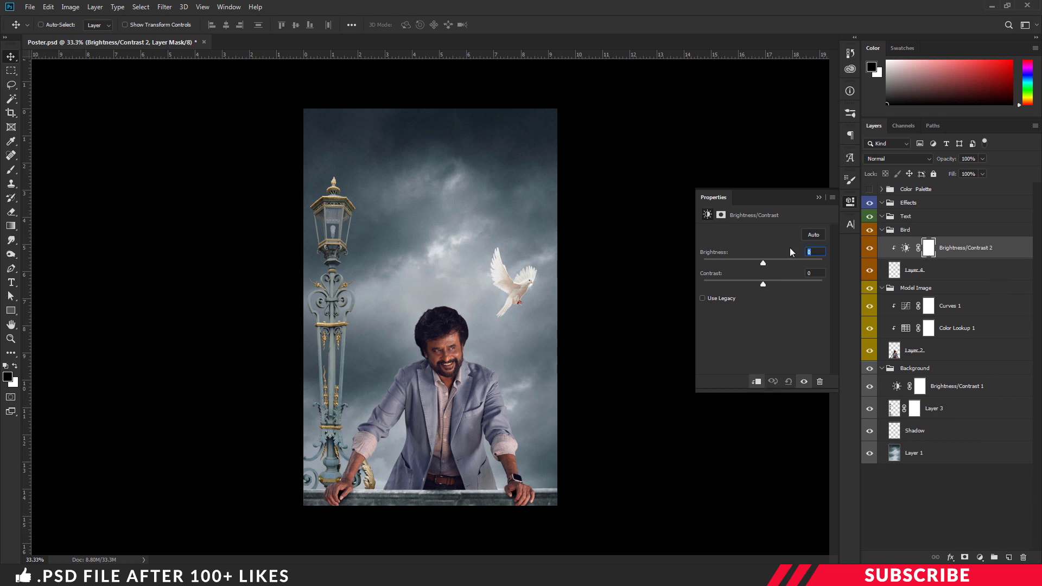
type("-16")
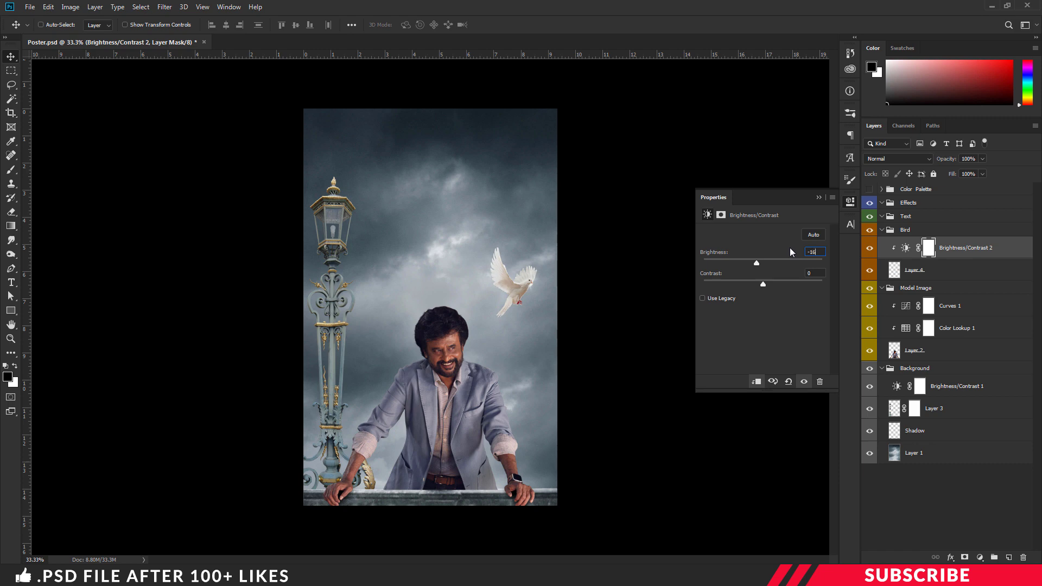
left_click(848, 203)
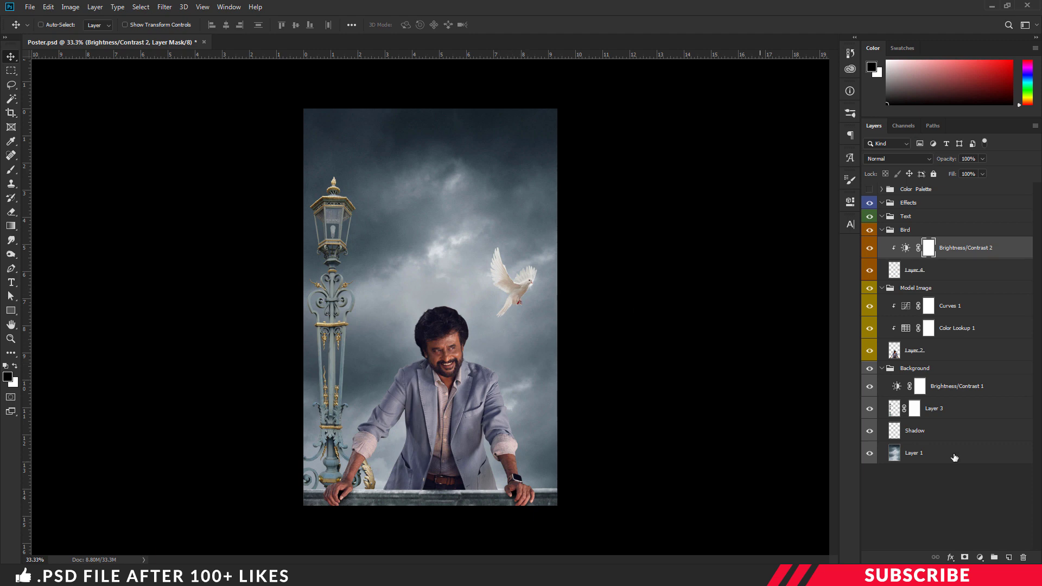
Add a Curves adjustment clipped to the dove, nudging the Blue channel's shadow and highlight points
left_click(980, 558)
left_click(984, 427)
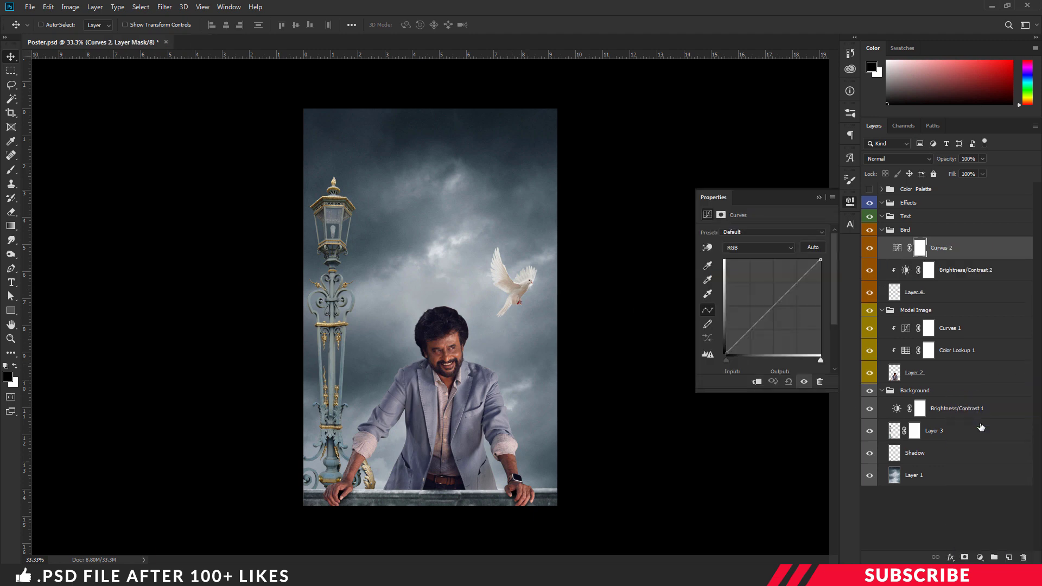
left_click(991, 259, "alt")
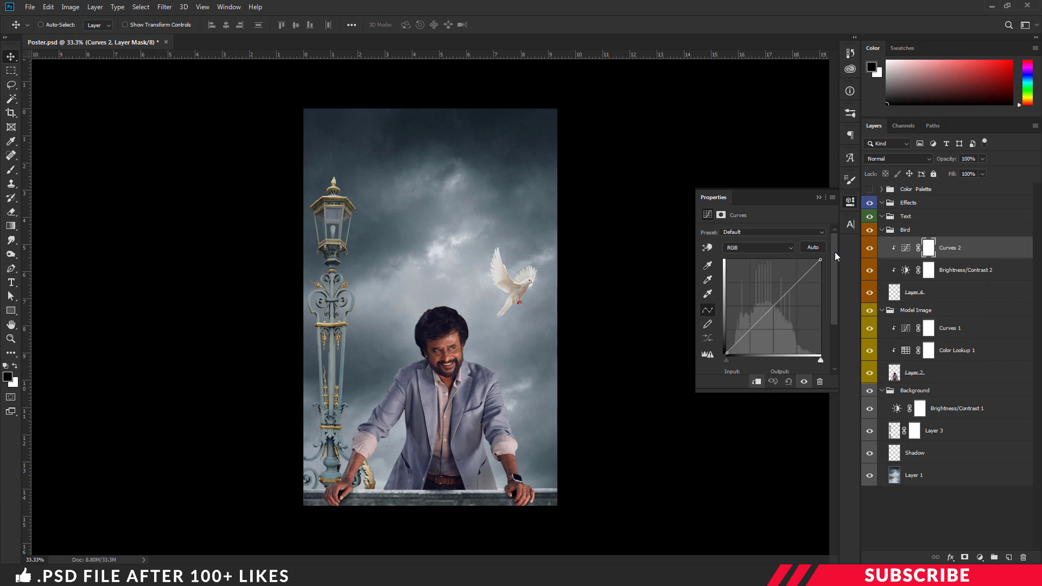
left_click(789, 248)
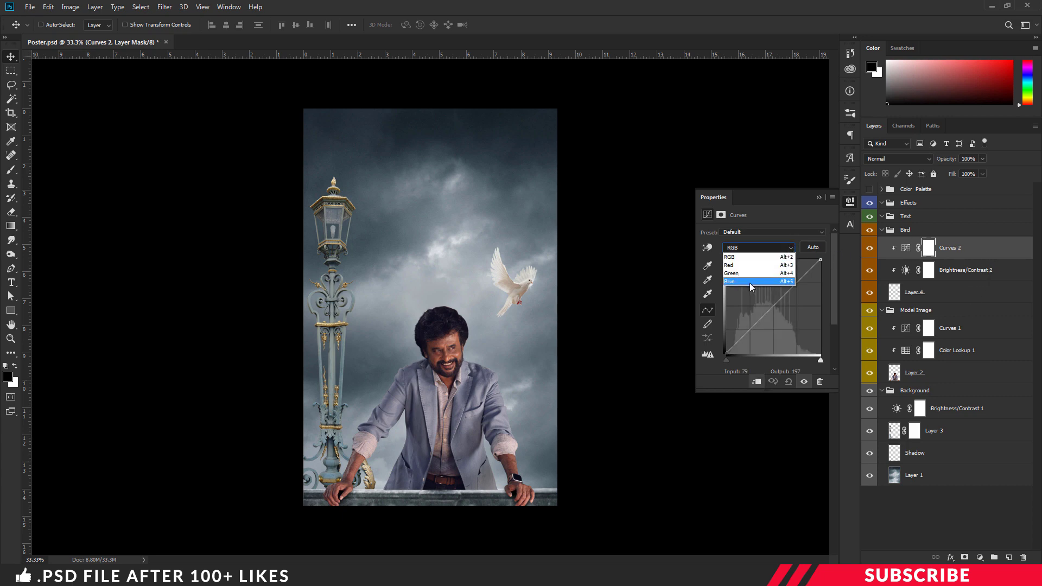
left_click(751, 282)
left_click_drag(727, 353, 724, 351)
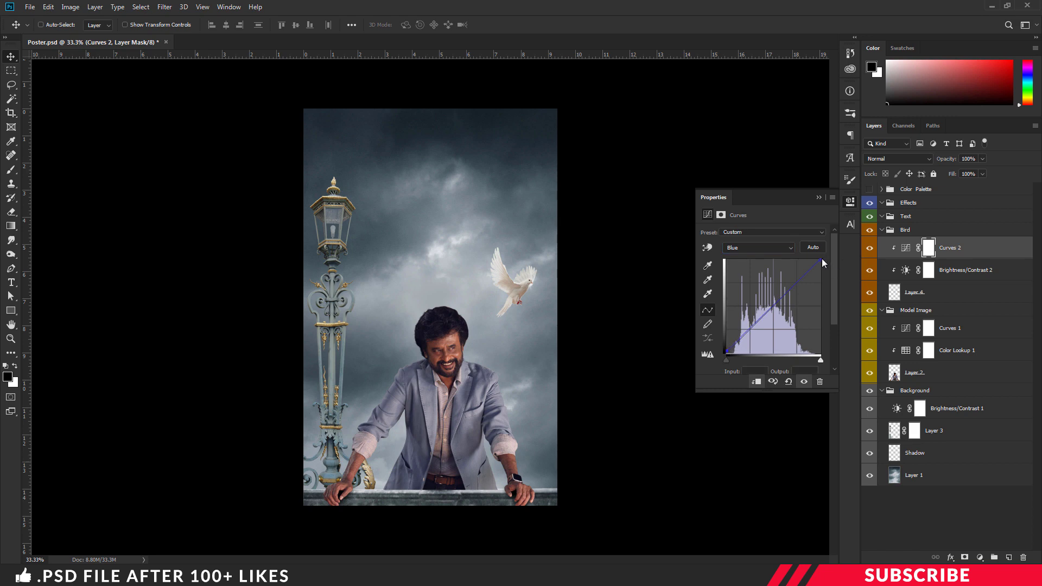
left_click_drag(818, 261, 816, 260)
left_click(849, 205)
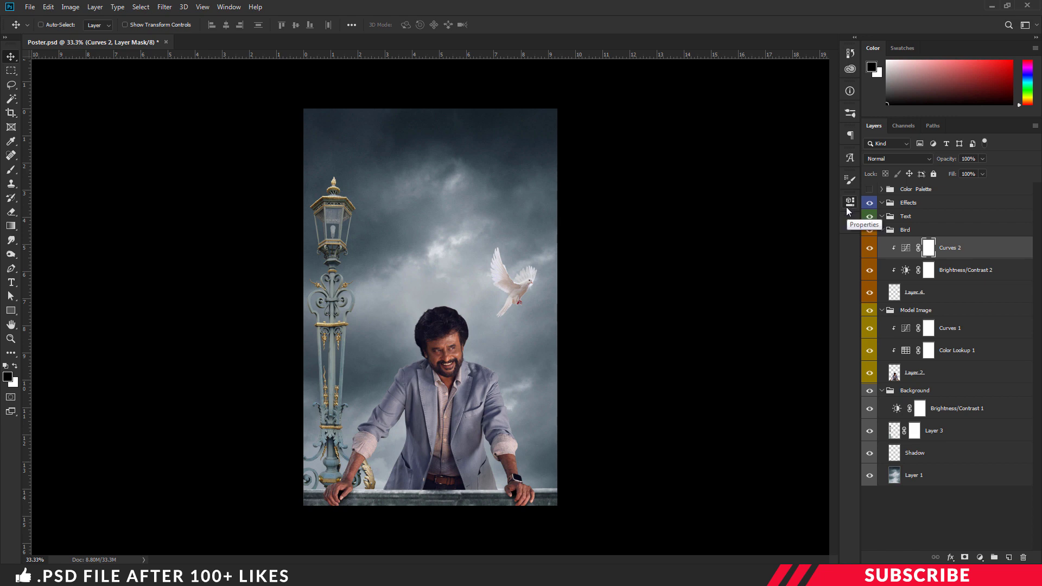
Merge Layer 4, Brightness/Contrast 2 and Curves 2 into a single dove layer
left_click(958, 289)
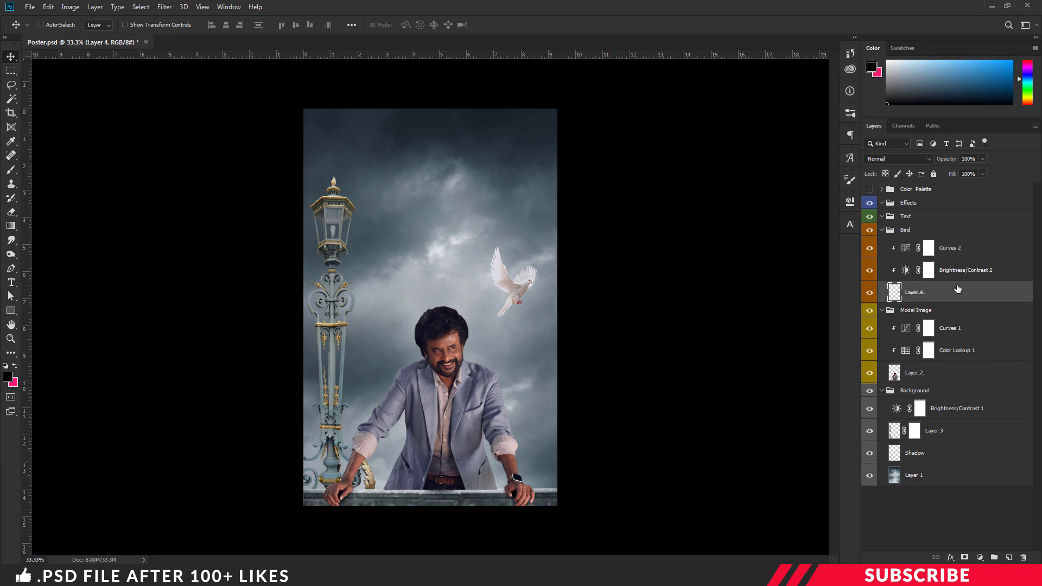
left_click(965, 271, "shift")
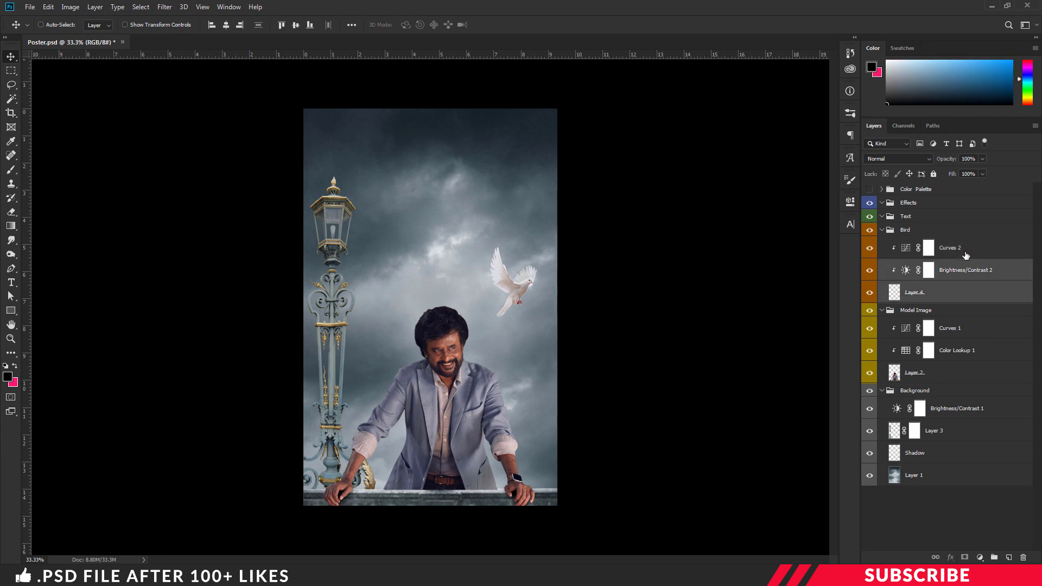
left_click(965, 251, "shift")
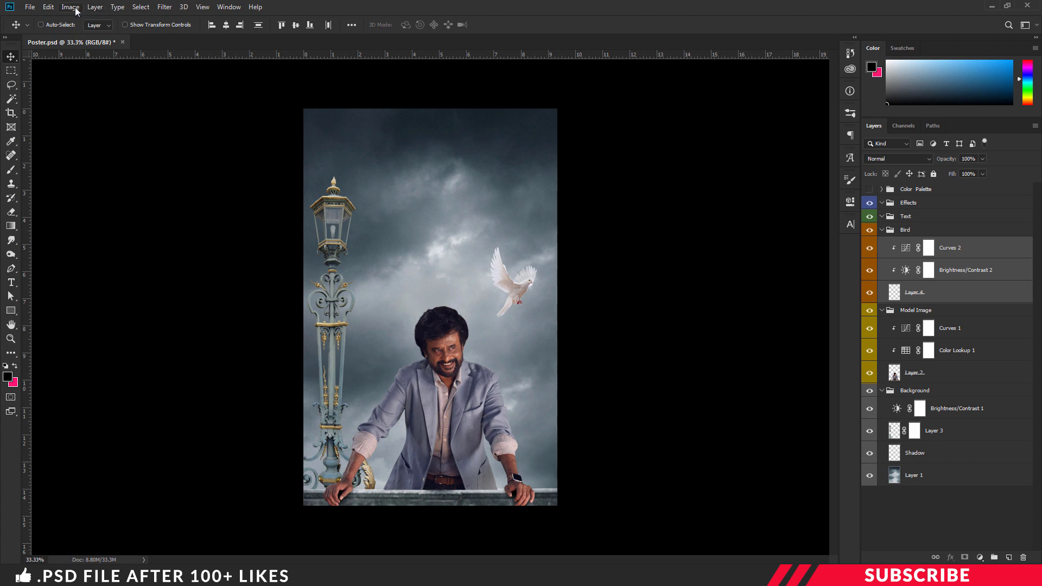
left_click(93, 7)
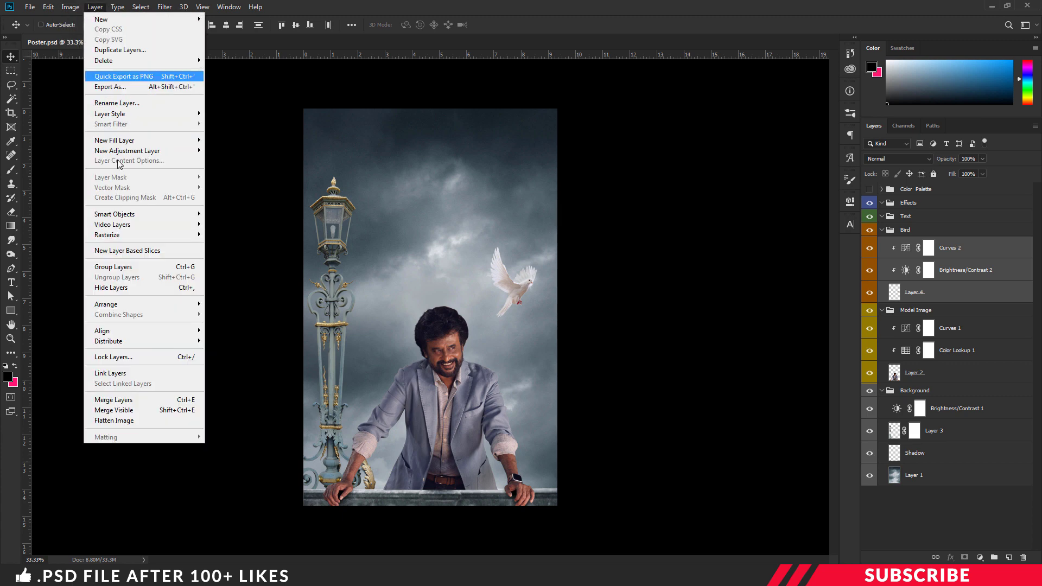
left_click(144, 402)
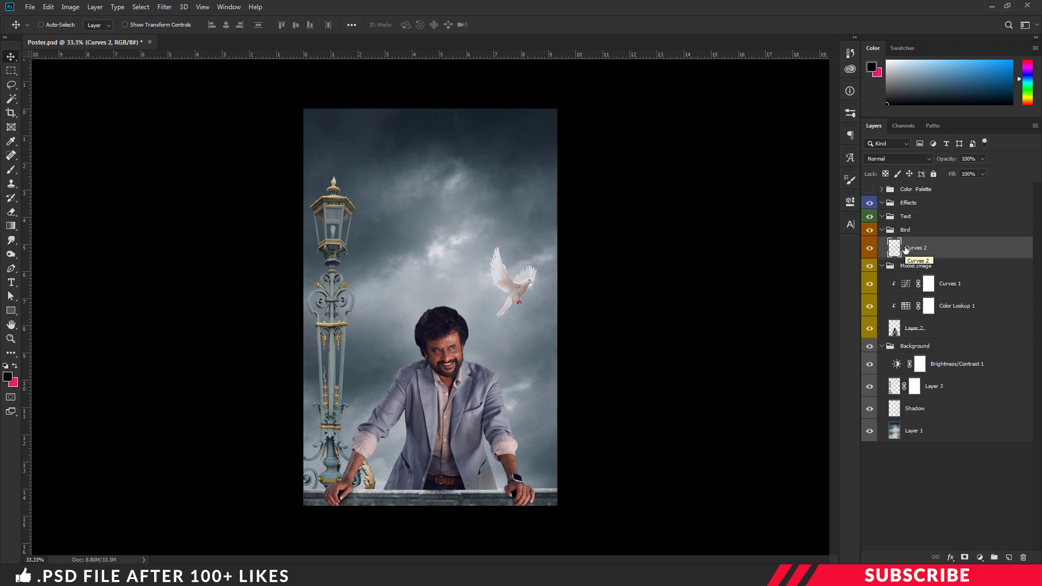
Duplicate the merged dove and apply Motion Blur with angle 49 and distance 12 to the copy
key("ctrl+j")
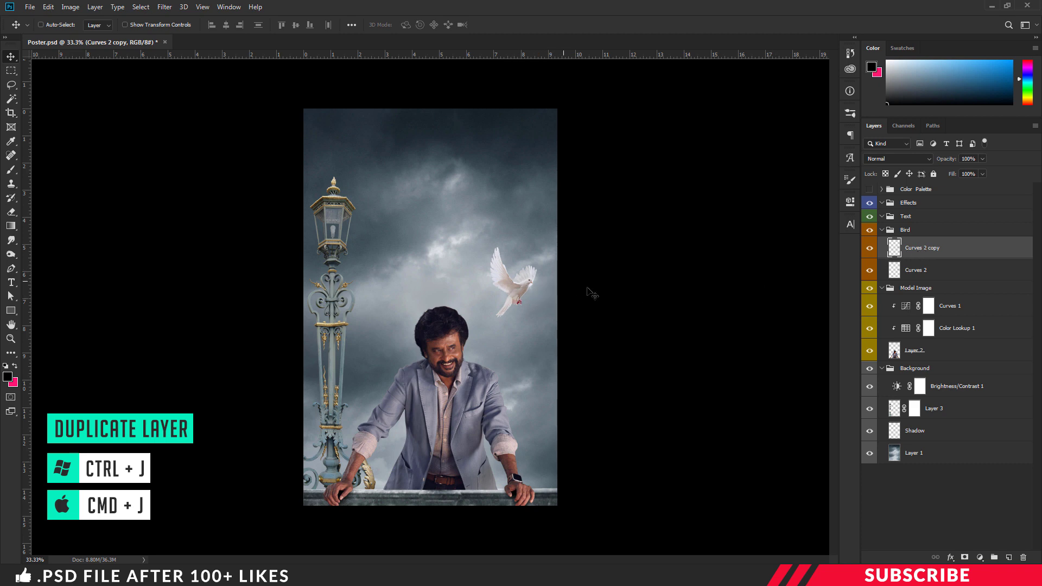
left_click(164, 7)
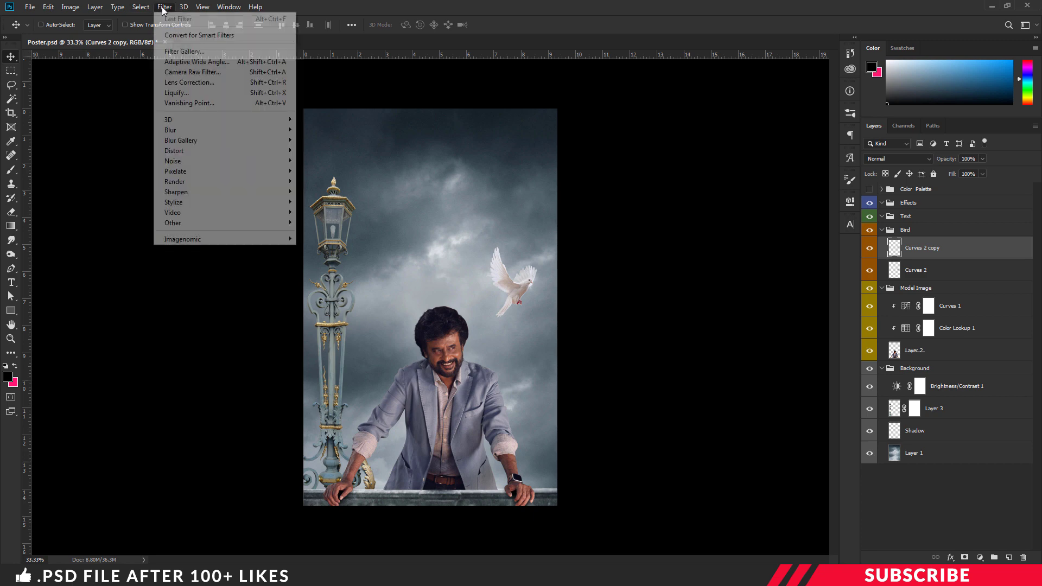
mouse_move(182, 132)
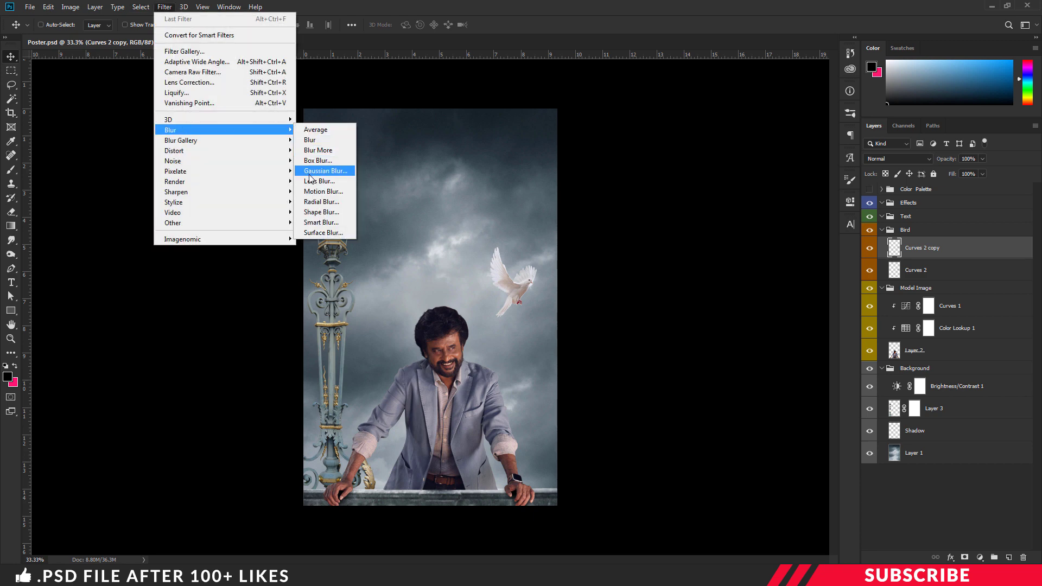
left_click(324, 191)
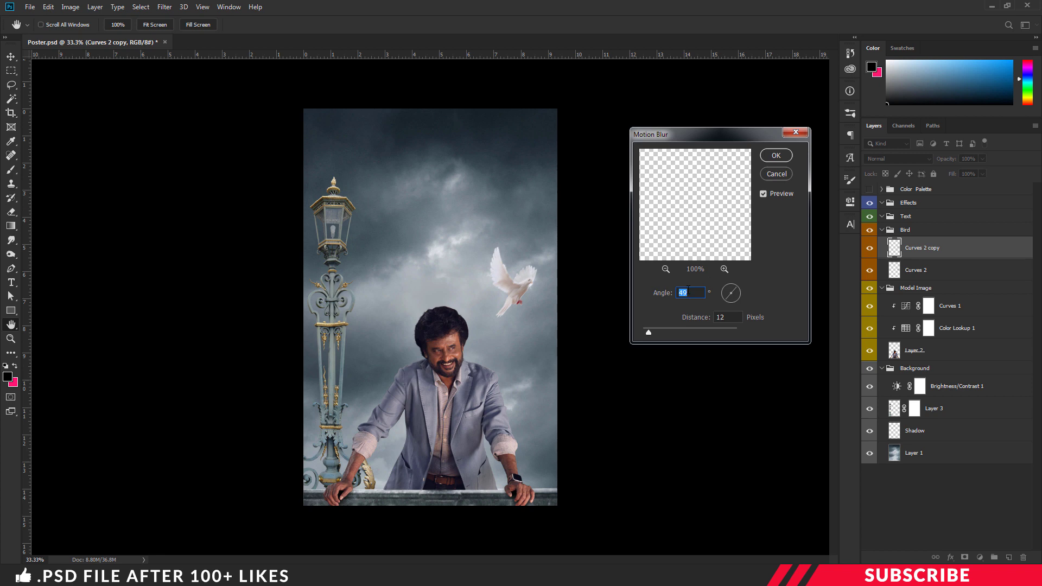
type("49")
left_click(777, 156)
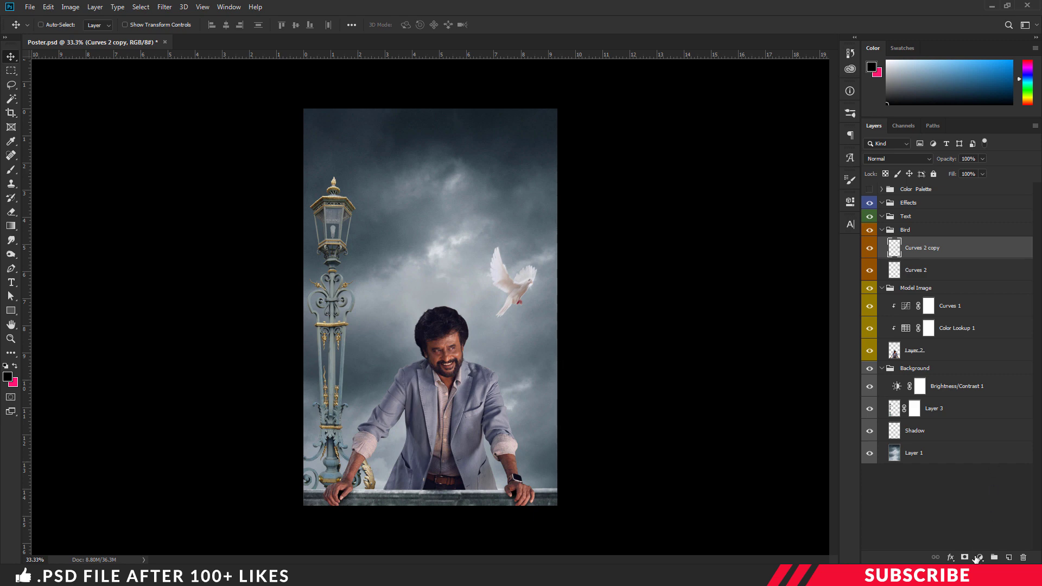
Add a layer mask to the blurred dove copy and set up a black brush at 50% flow
left_click(965, 558)
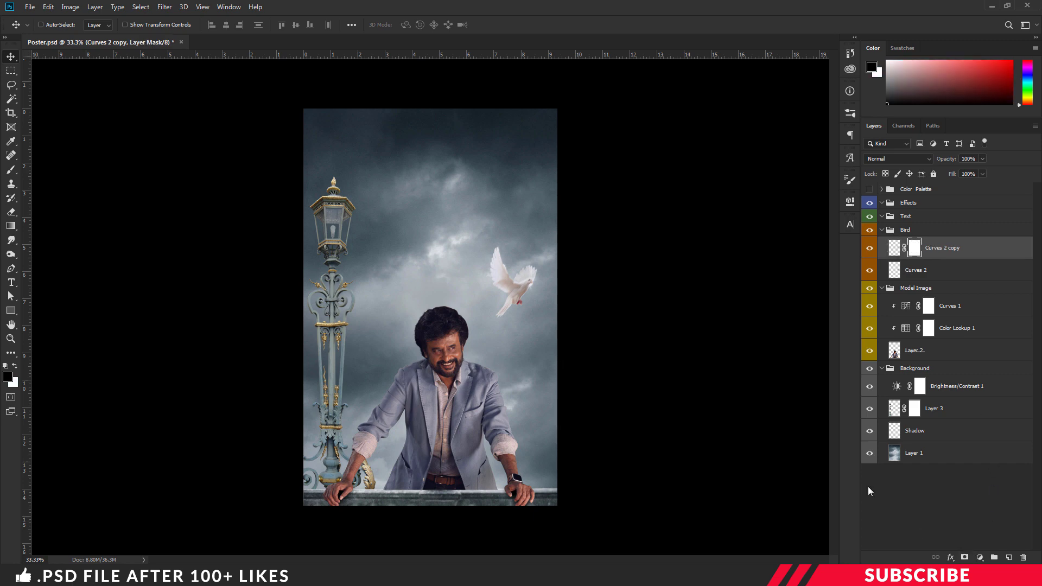
left_click(8, 377)
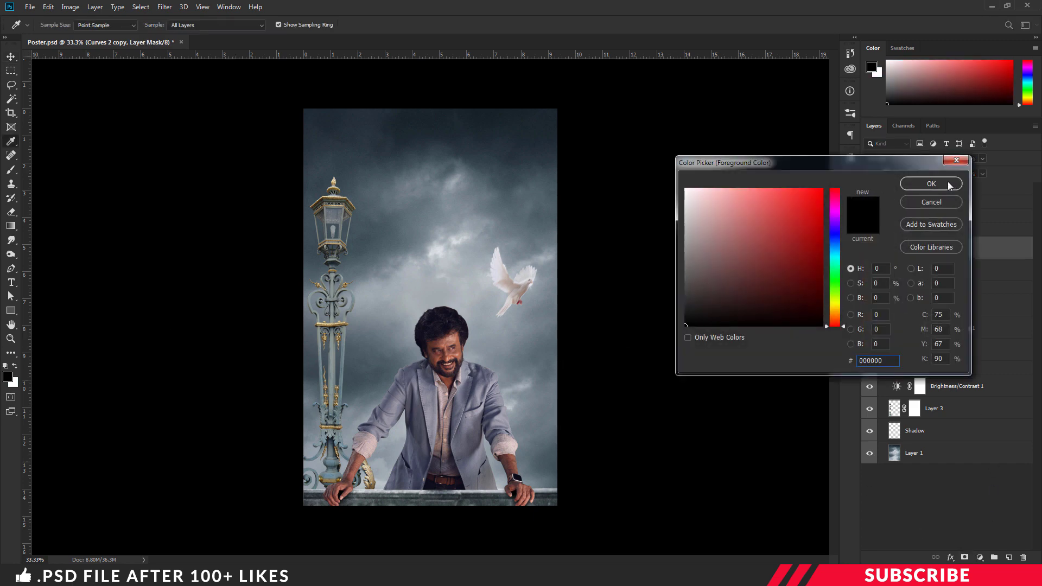
left_click(932, 185)
left_click(11, 169)
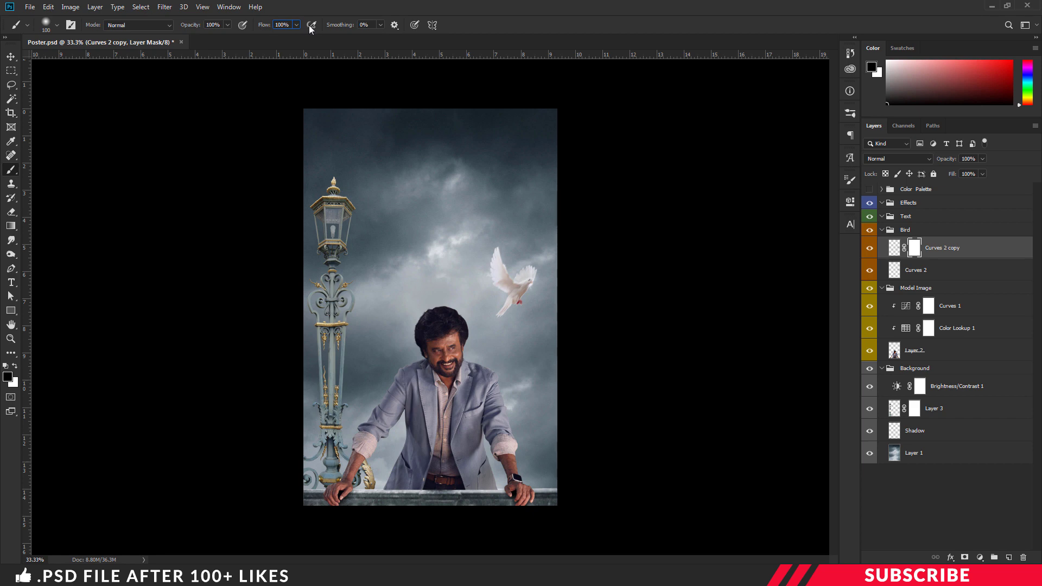
double_click(284, 25)
type("50")
Paint over the dove on the mask so its body stays sharp
key("ctrl+plus")
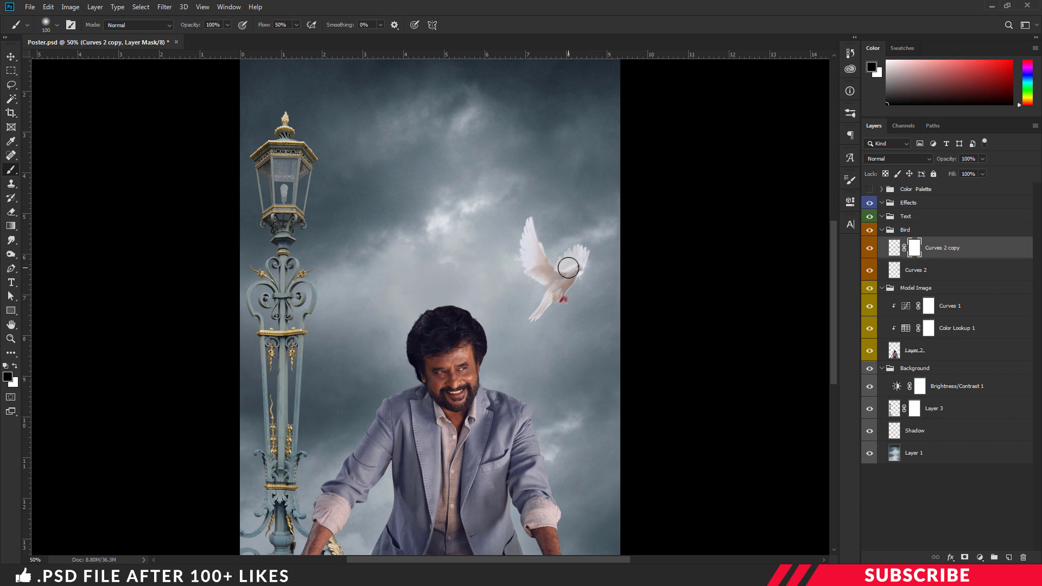
key("bracketright")
key("bracketright")
key("bracketright")
key("bracketleft")
key("bracketleft")
mouse_move(565, 249)
left_mouse_down()
mouse_move(565, 291)
mouse_move(522, 249)
mouse_move(569, 261)
left_mouse_up()
key("ctrl+minus")
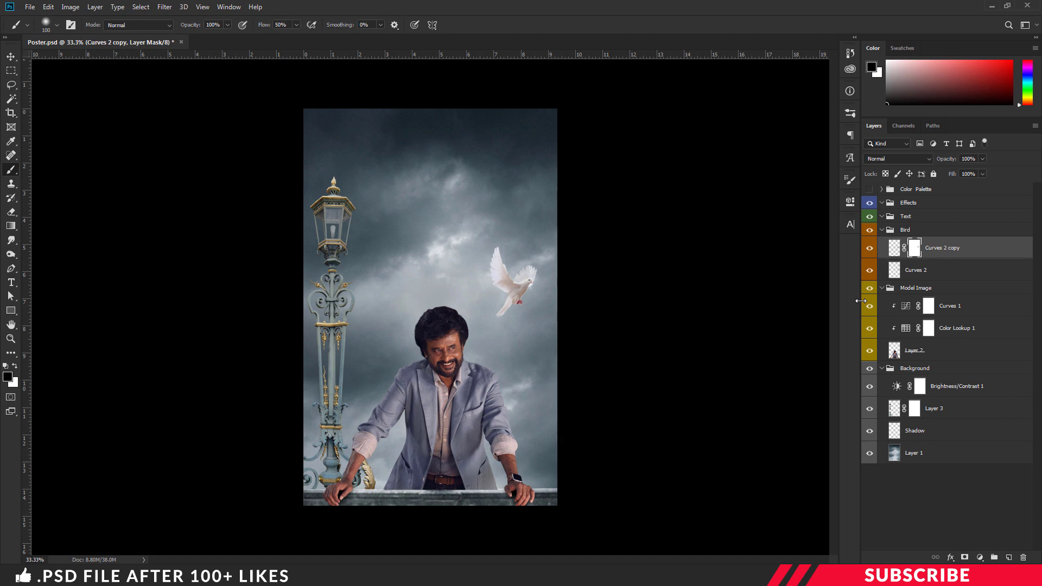
Collapse the Bird group and turn the Color Palette swatches back on
left_click(882, 231)
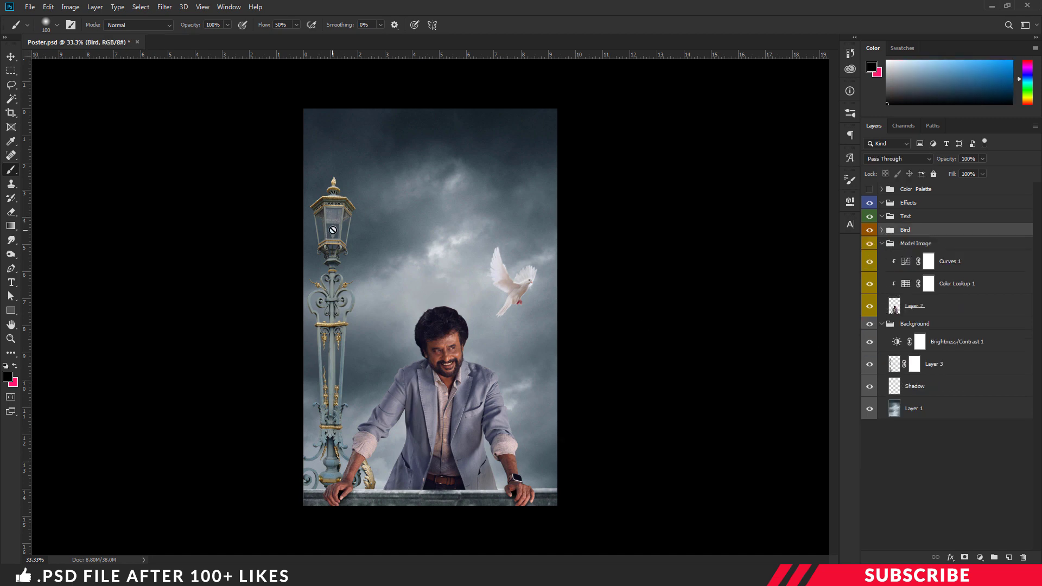
key("v")
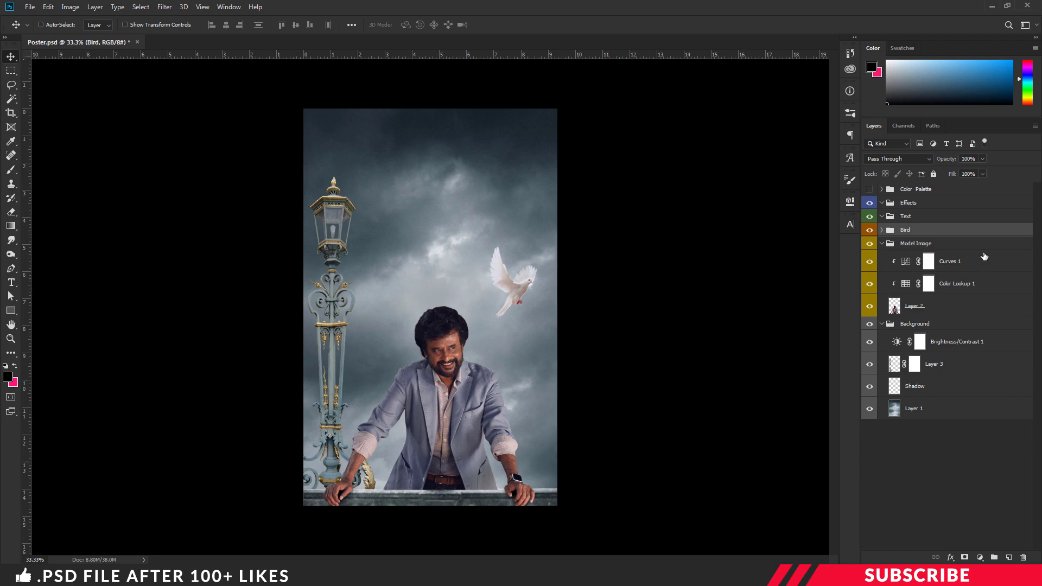
left_click(869, 189)
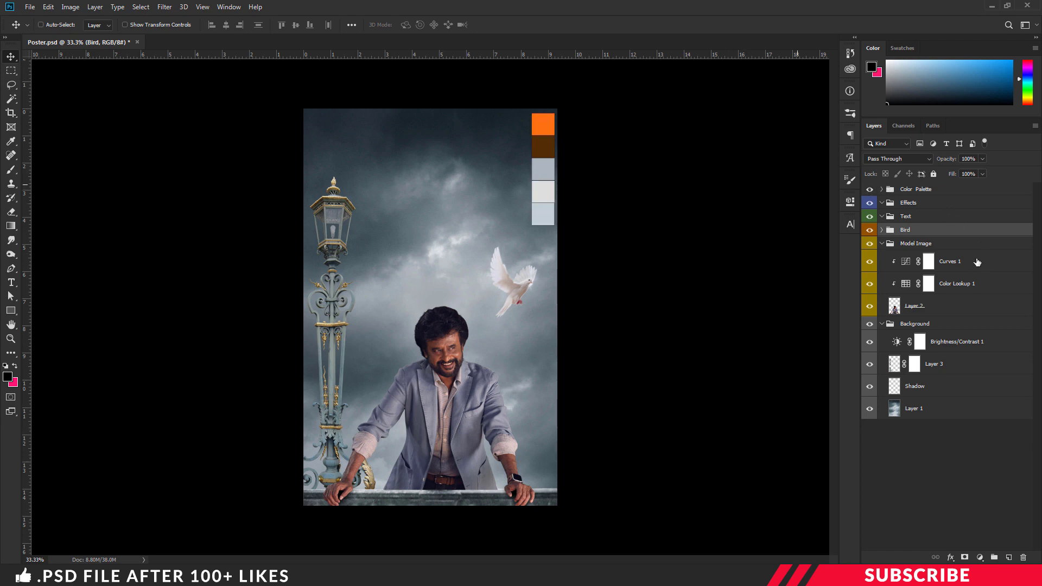
left_click(983, 343)
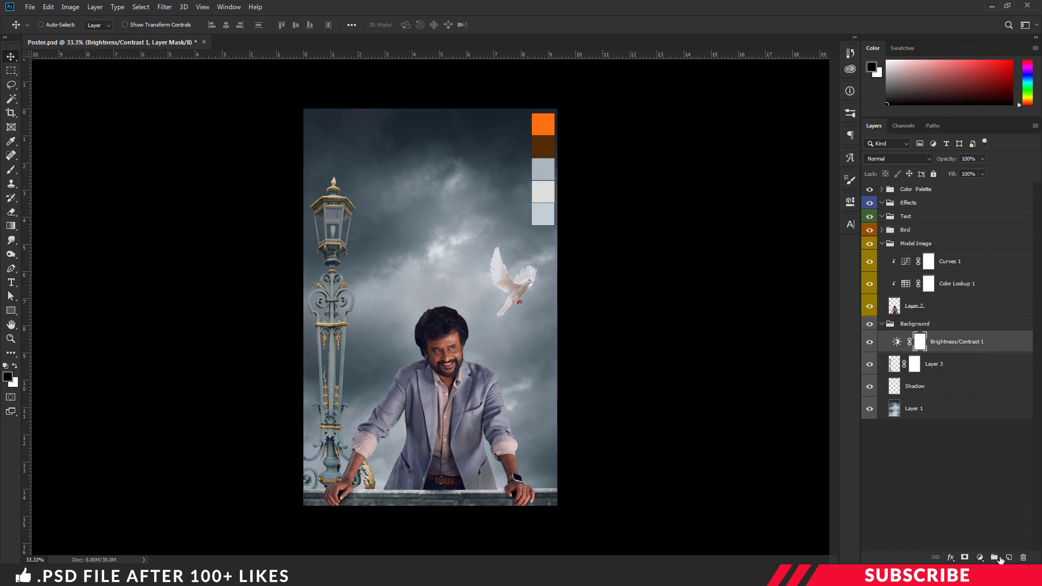
Add a new Layer 4 above Brightness/Contrast 1 with Linear Dodge (Add) blending
left_click(1000, 557)
left_click(916, 157)
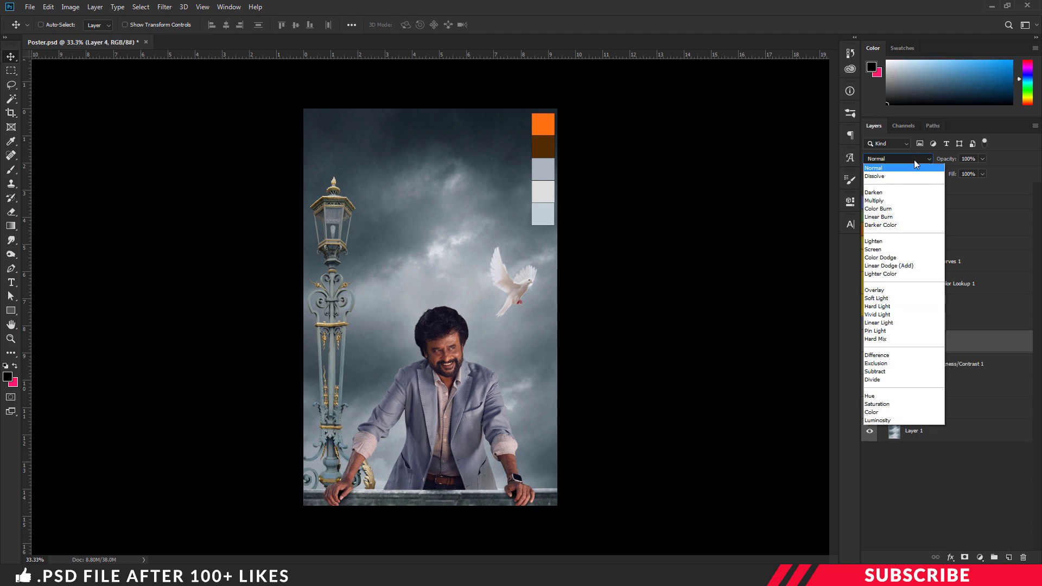
left_click(889, 267)
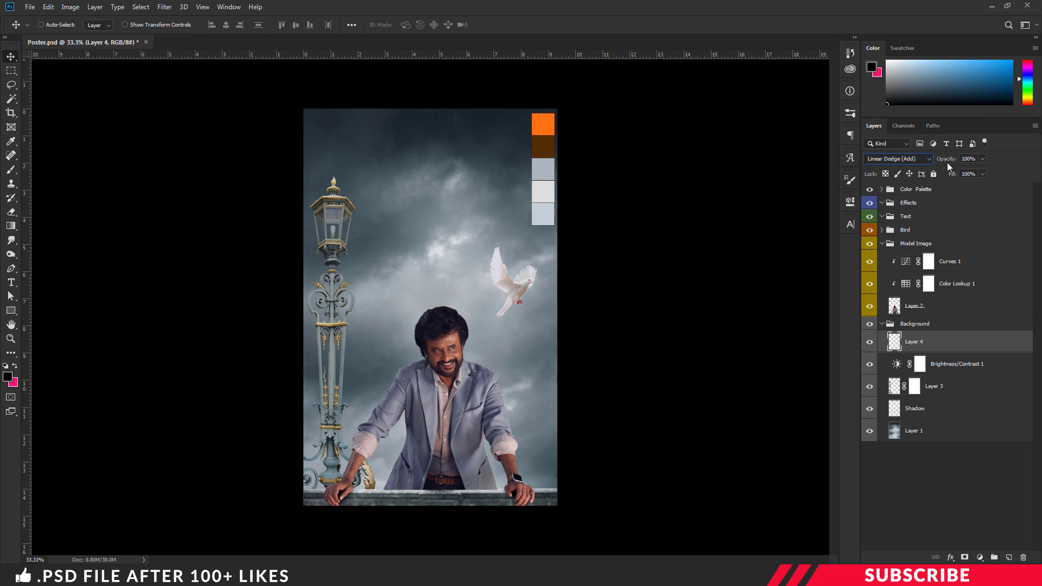
Sample orange from the colour palette as foreground and choose a soft round Brush
left_click(7, 376)
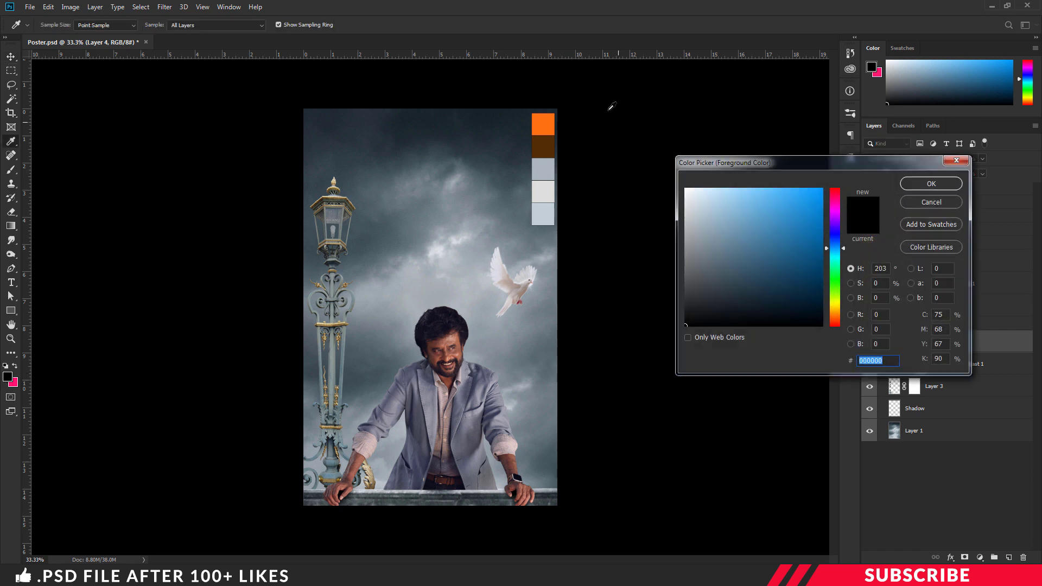
left_click(543, 123)
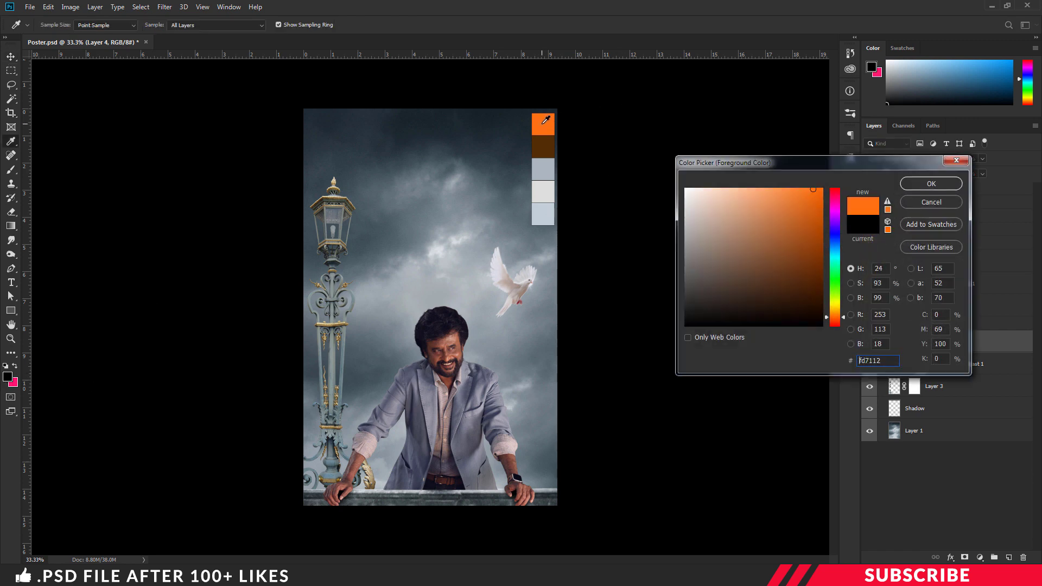
left_click(916, 180)
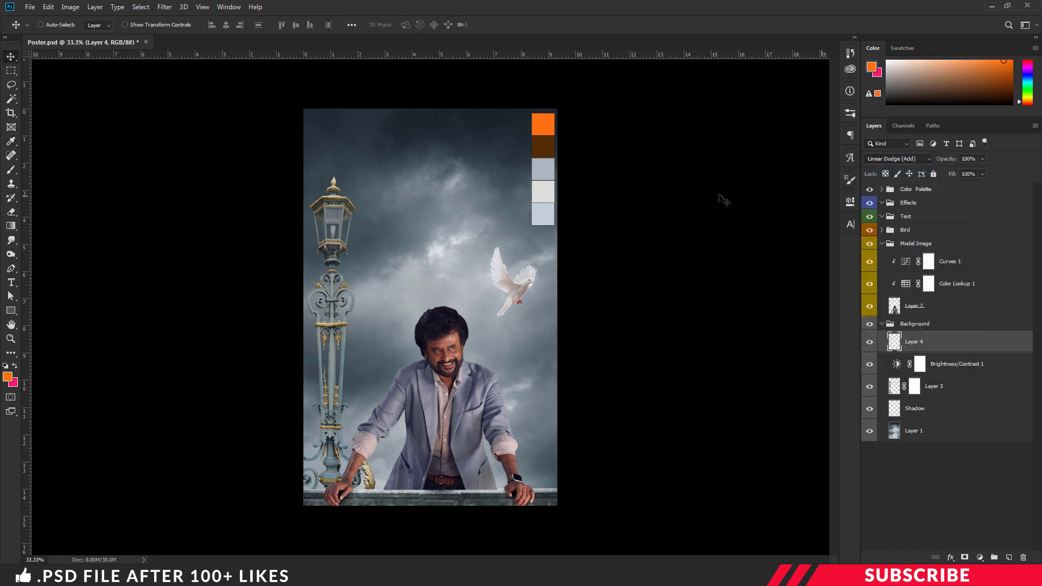
left_click(11, 169)
right_click(11, 170)
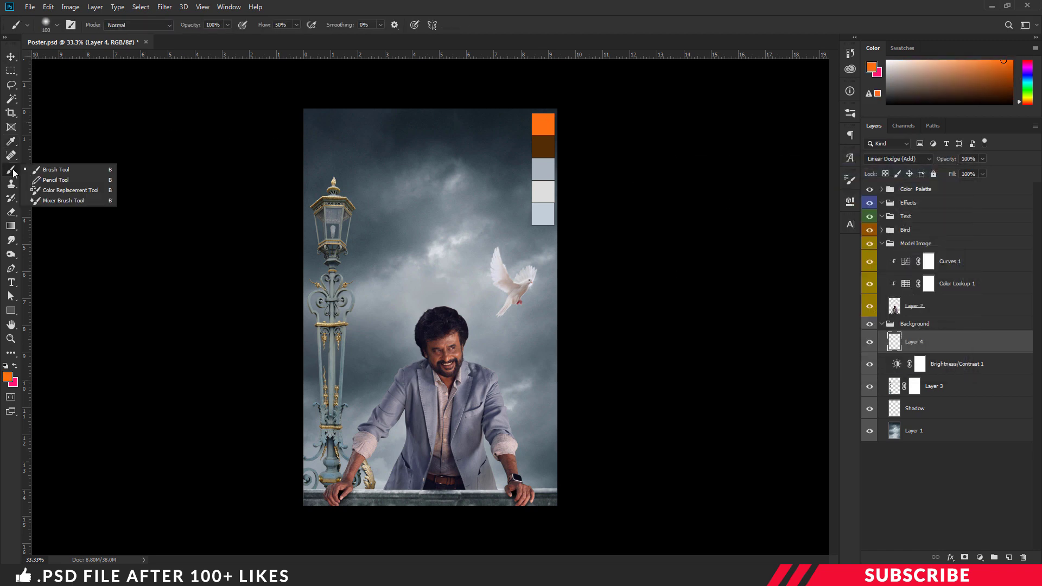
left_click(45, 169)
left_click(57, 25)
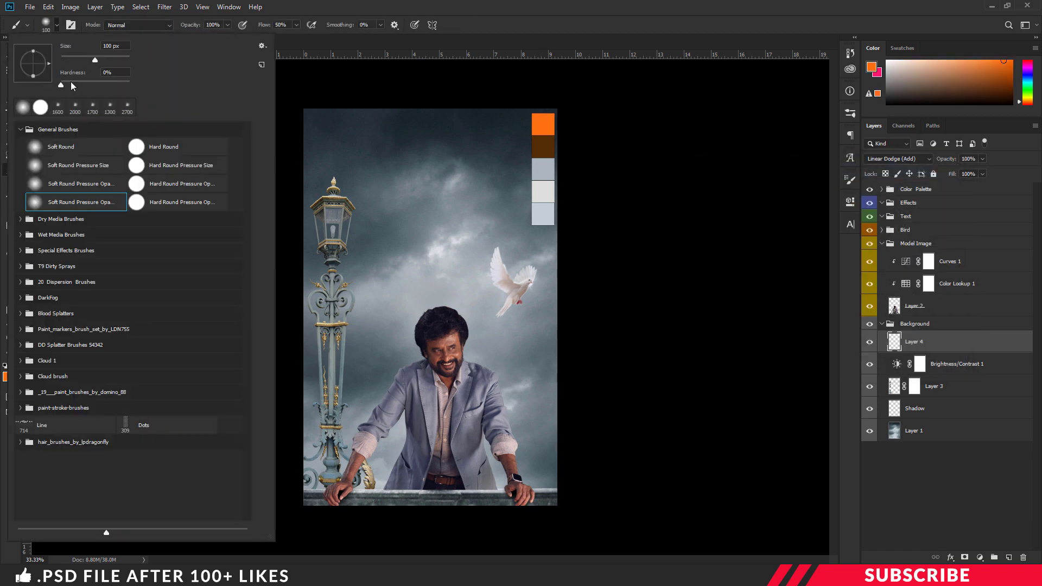
left_click(73, 205)
key("Return")
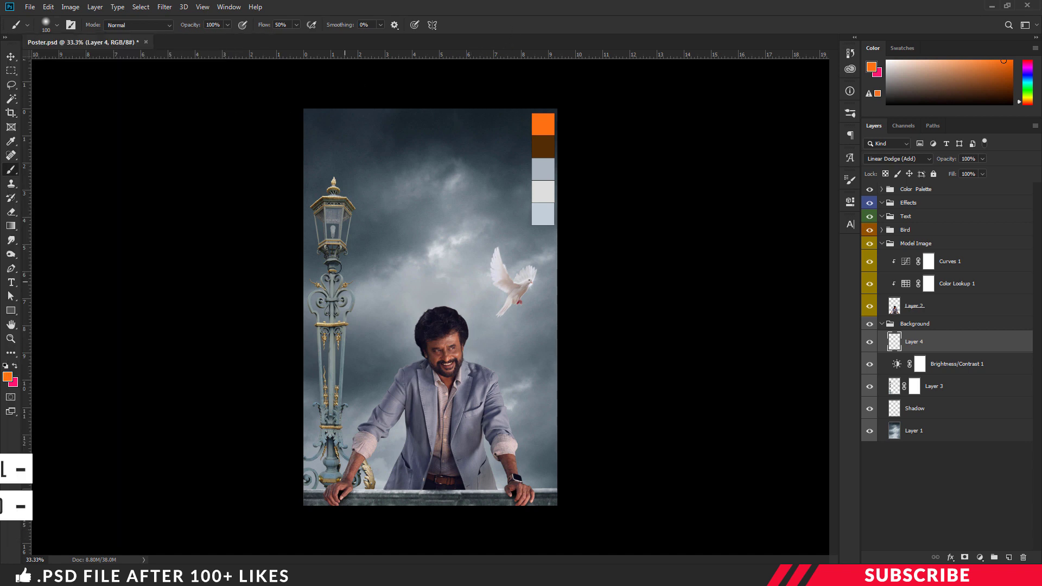
Paint a warm orange glow onto the lamp bulb with the brush at 100% flow
key("ctrl+plus")
key("ctrl+plus")
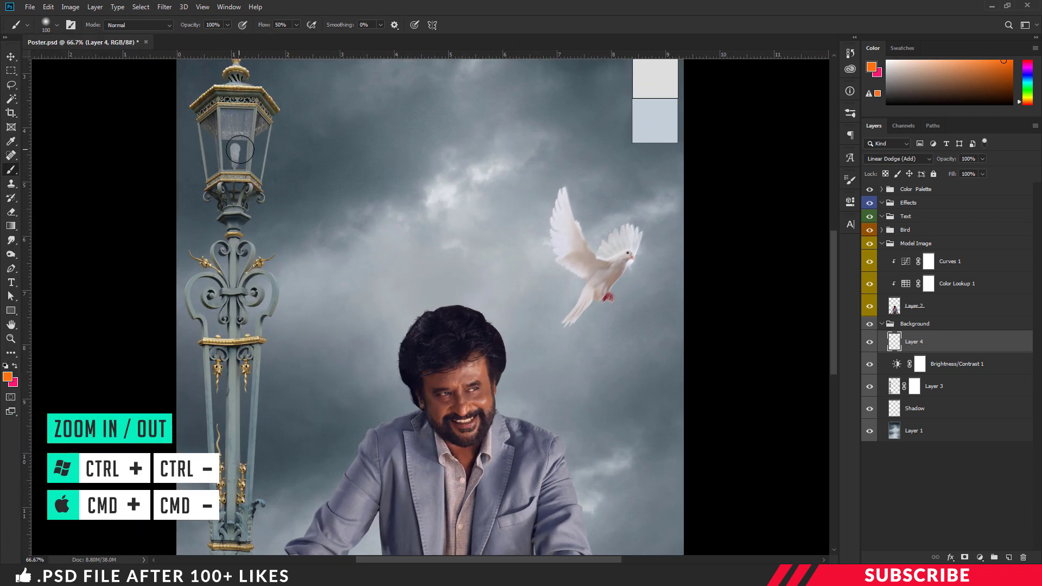
left_click(297, 25)
left_click(484, 25)
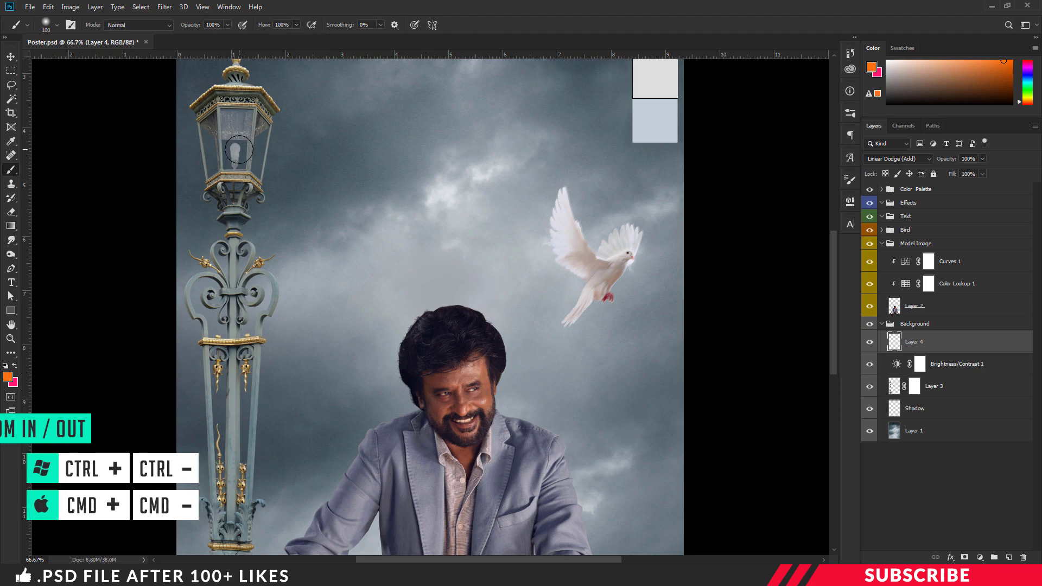
key("ctrl+plus")
scroll(178, 163, "up", 3)
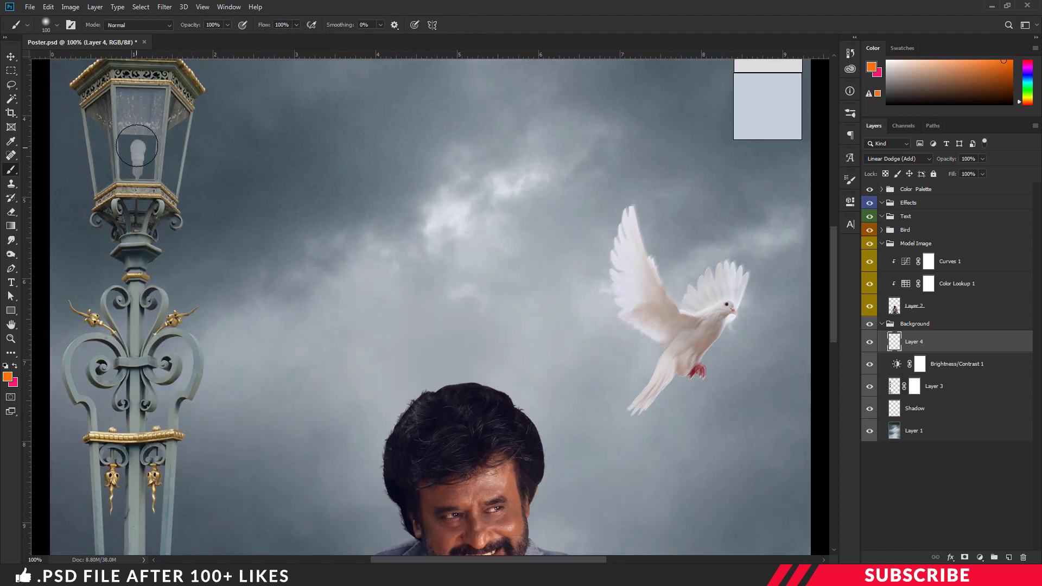
left_click(136, 145)
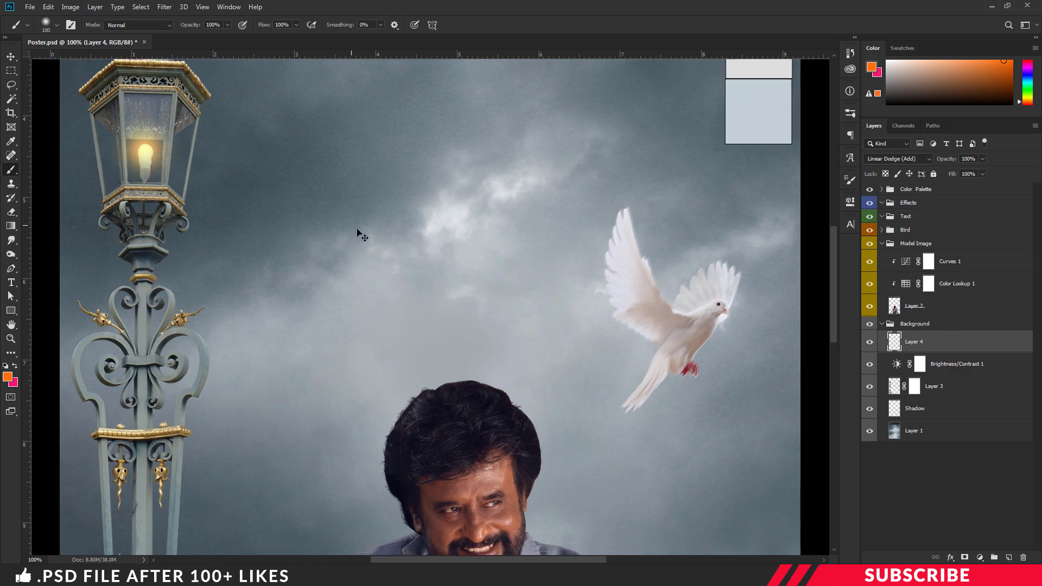
key("ctrl+minus")
key("ctrl+minus")
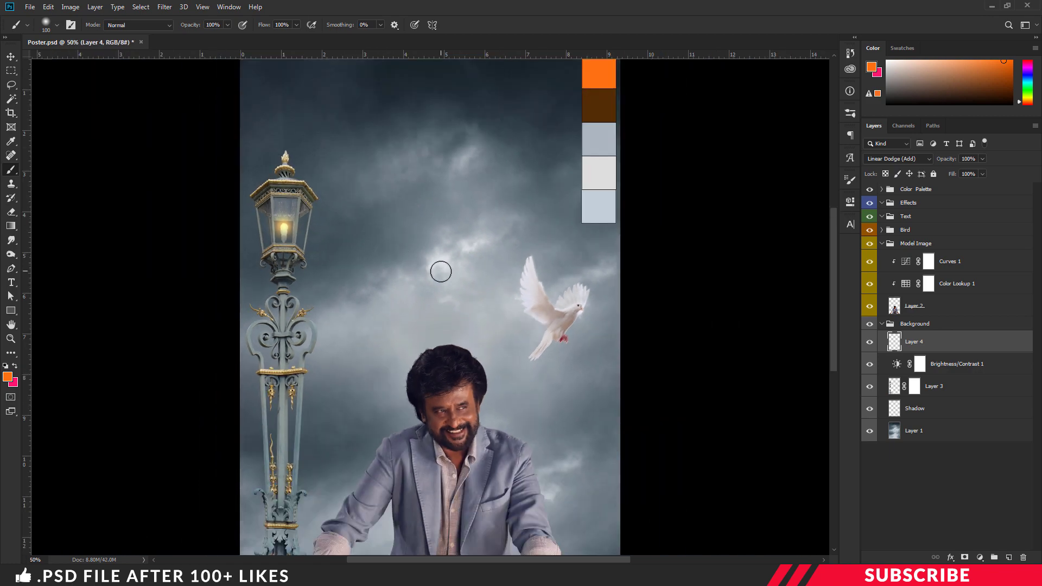
Add a new Layer 5 in Linear Dodge (Add) with dark brown sampled from the palette as foreground
left_click(1008, 559)
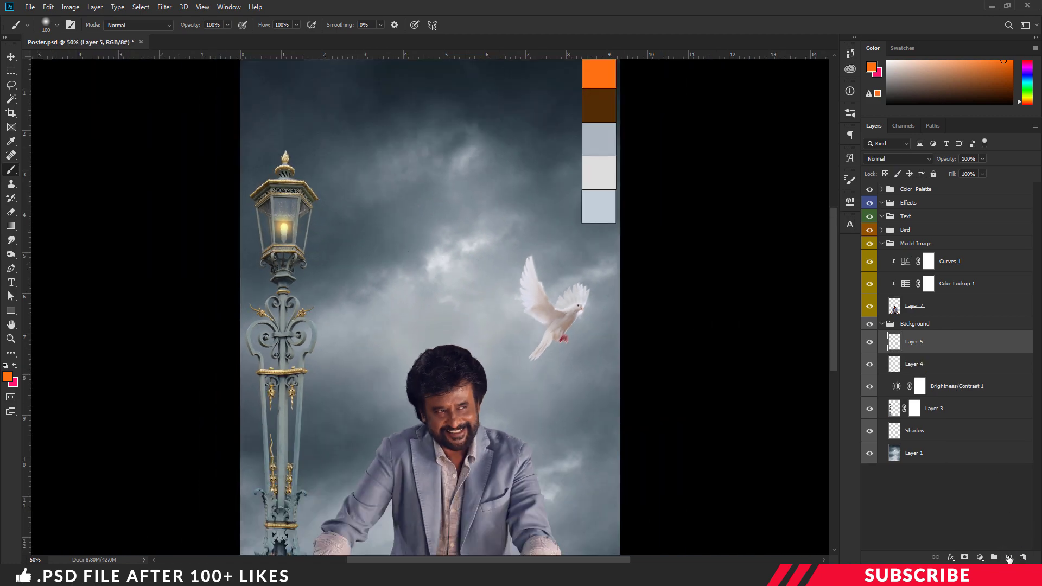
left_click(898, 158)
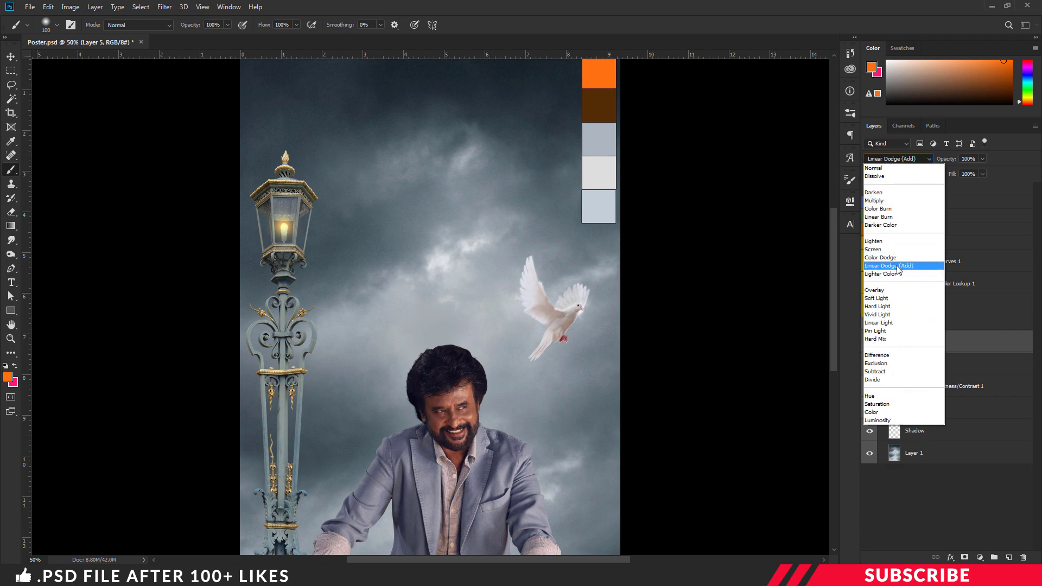
left_click(898, 265)
left_click(9, 379)
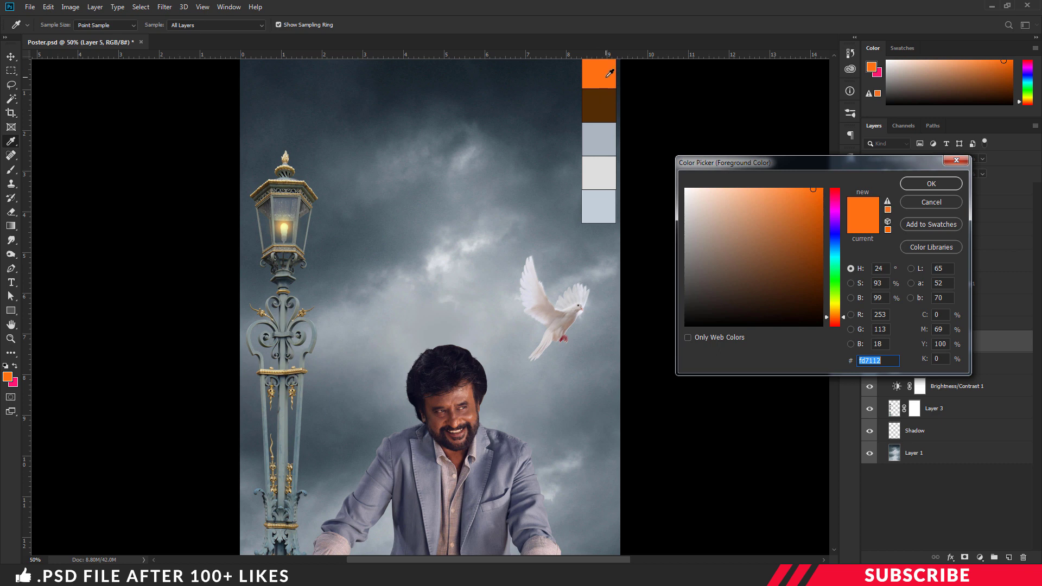
left_click(611, 108)
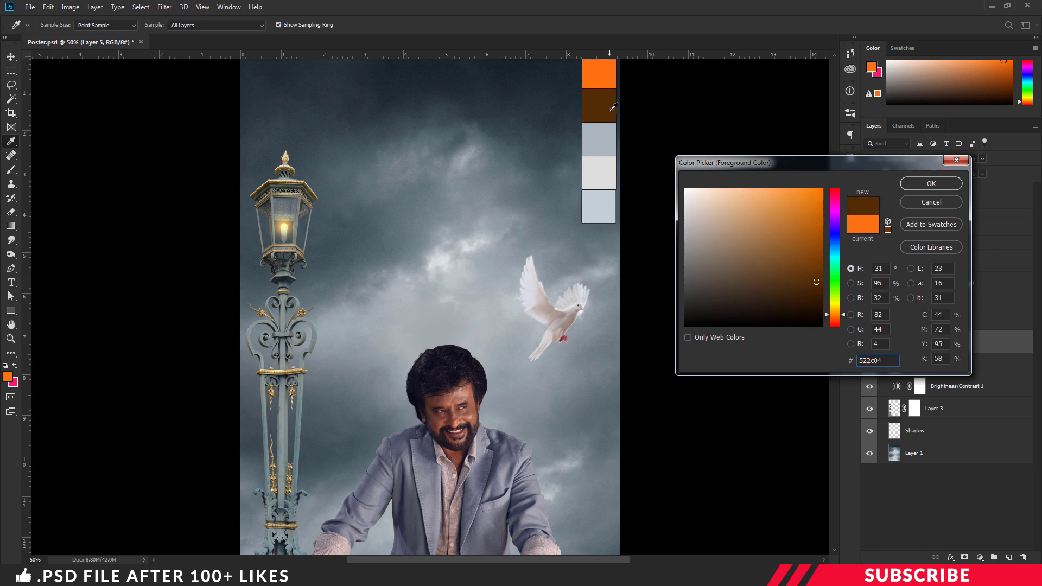
left_click(930, 184)
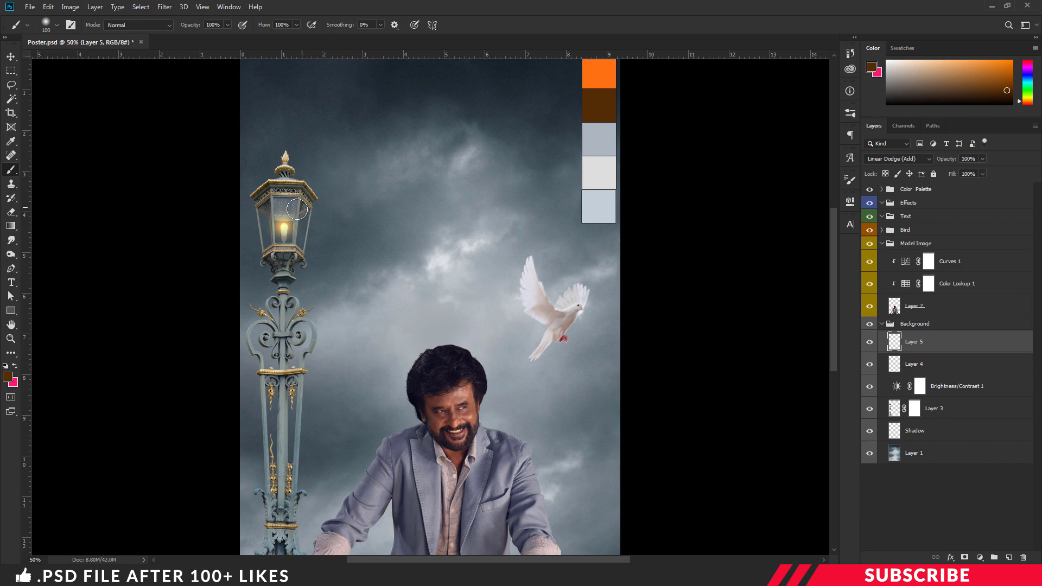
Dab a broad 500 px brown glow over the lamp and toggle Layers 4 and 5 to compare
key("bracketright")
key("bracketright")
key("bracketright")
key("bracketright")
key("bracketright")
key("bracketright")
key("bracketright")
key("bracketright")
left_click(282, 222)
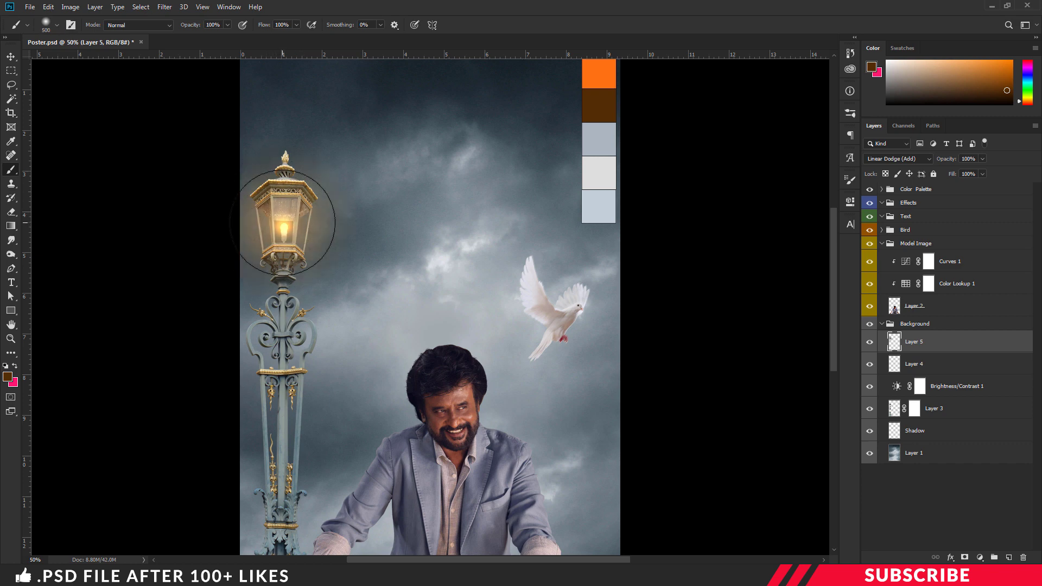
key("ctrl+minus")
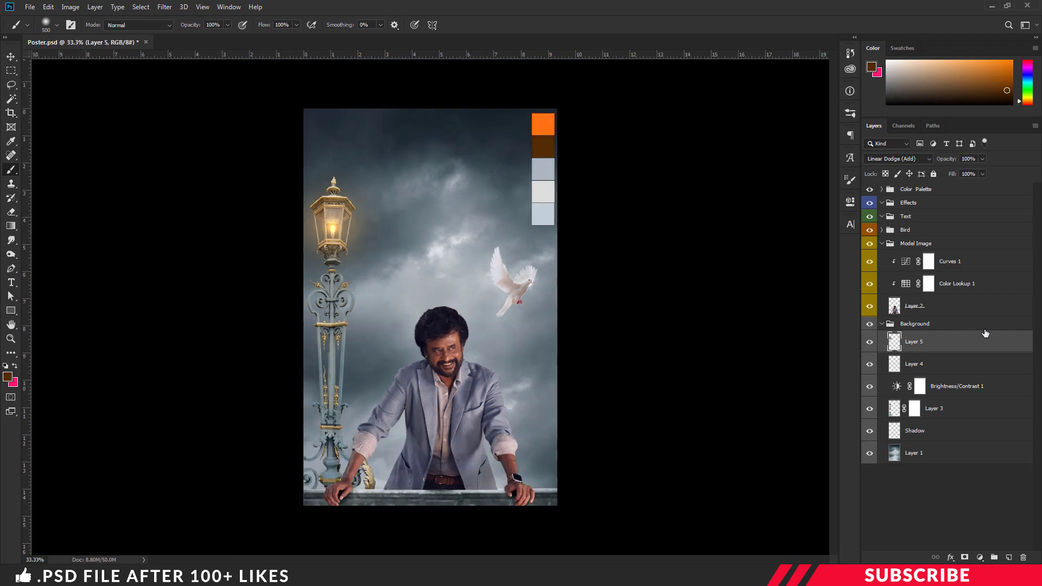
left_click(871, 364)
left_click(870, 343)
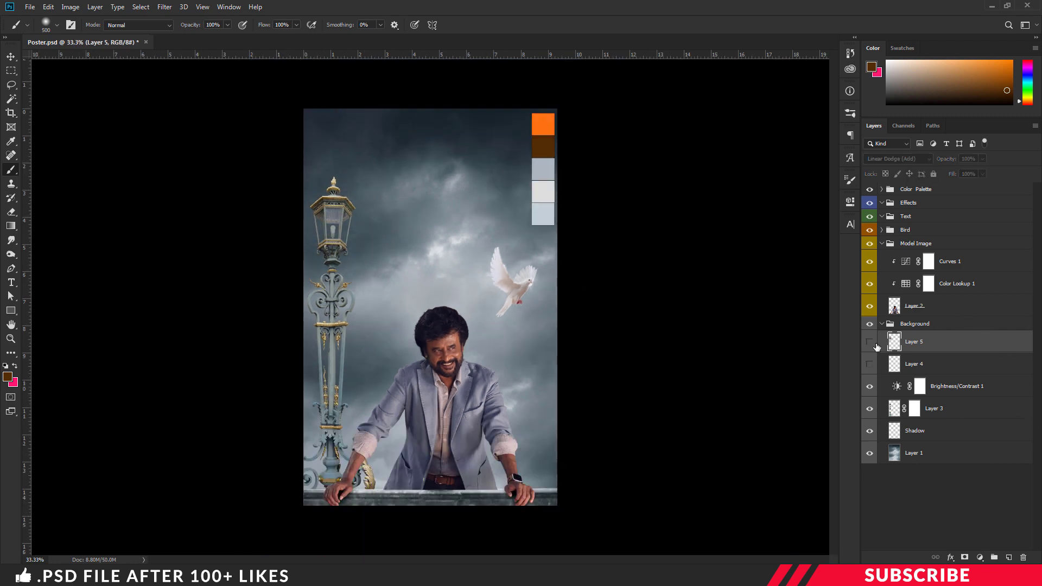
left_click(870, 364)
left_click(871, 343)
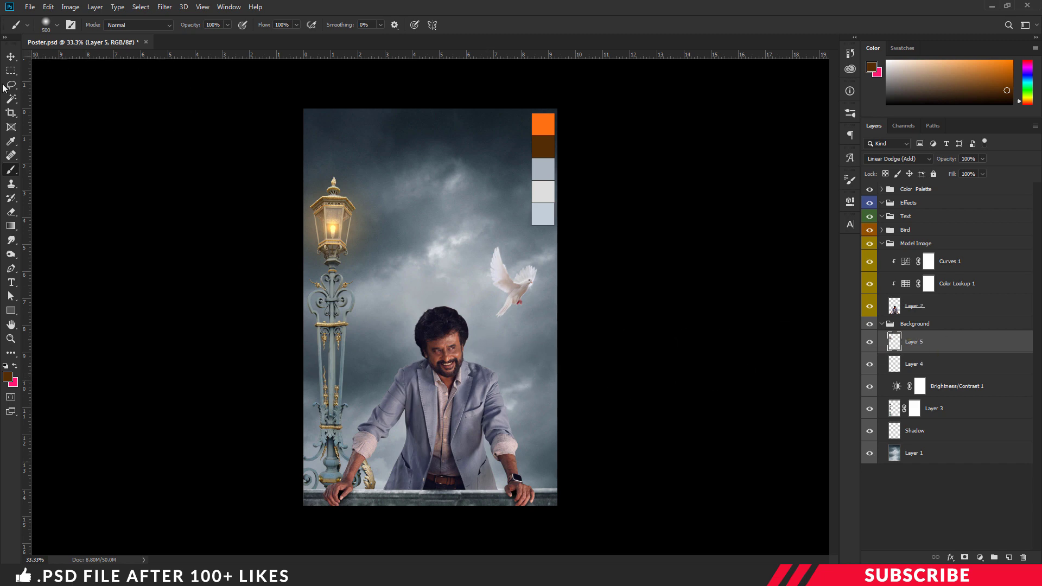
Select the man's Layer 2 and briefly hide it to check the background
left_click(11, 57)
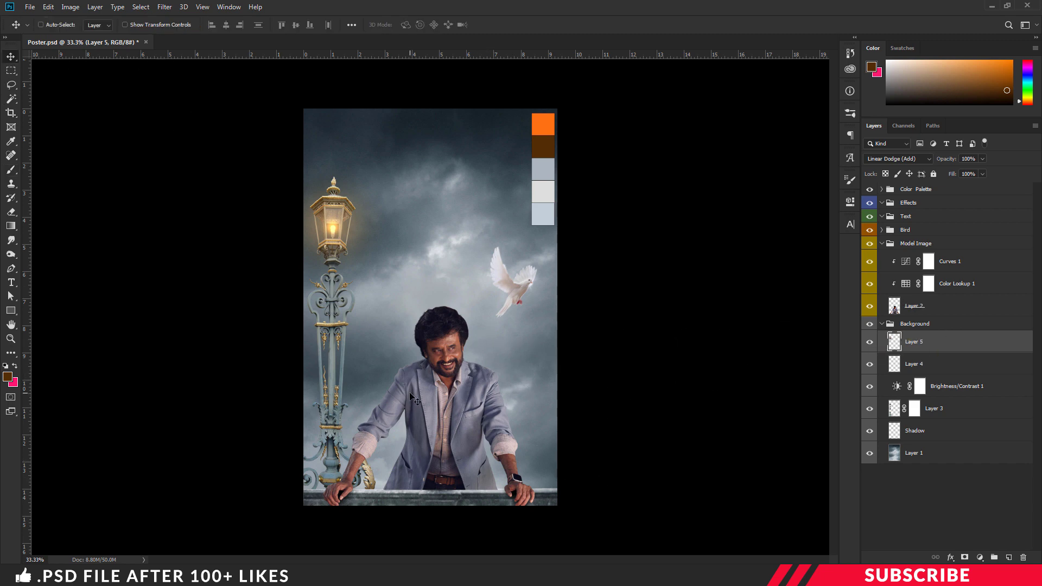
left_click(933, 309)
left_click(870, 306)
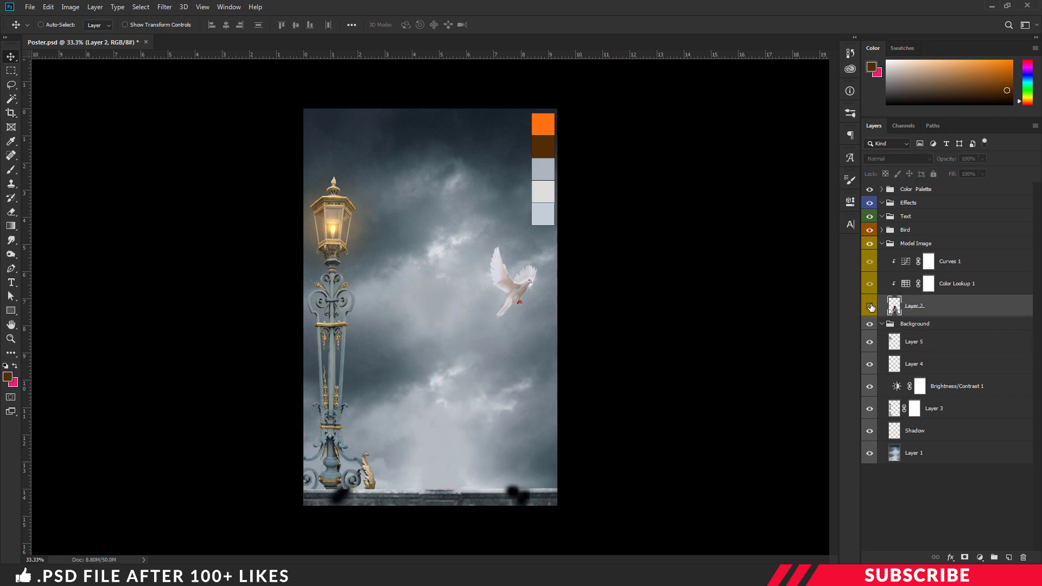
left_click(870, 308)
Give Layer 2 a pale grey Inner Glow in Linear Dodge (Add), 19% opacity, size 15 px
right_click(933, 307)
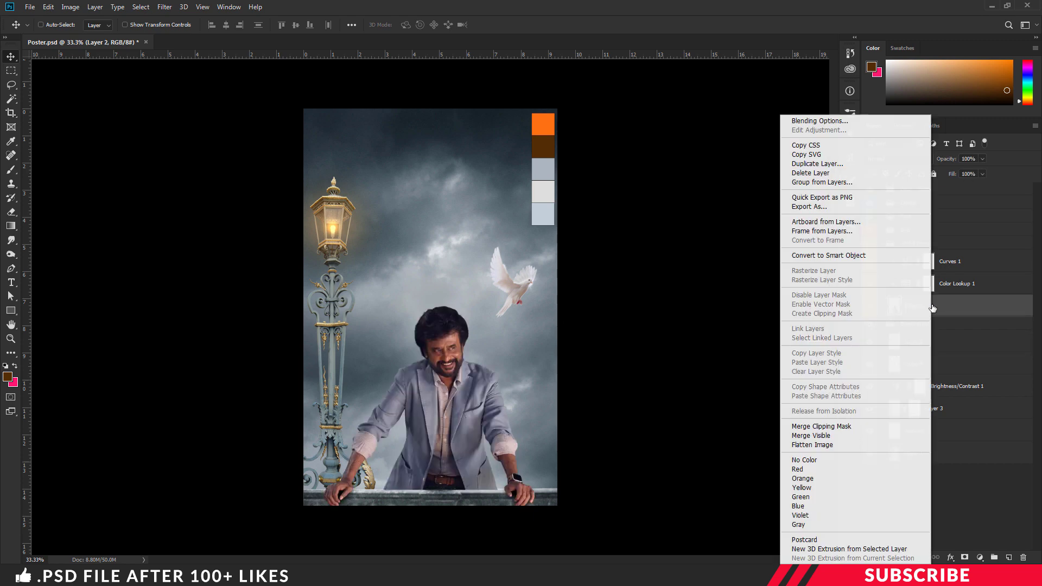
left_click(827, 123)
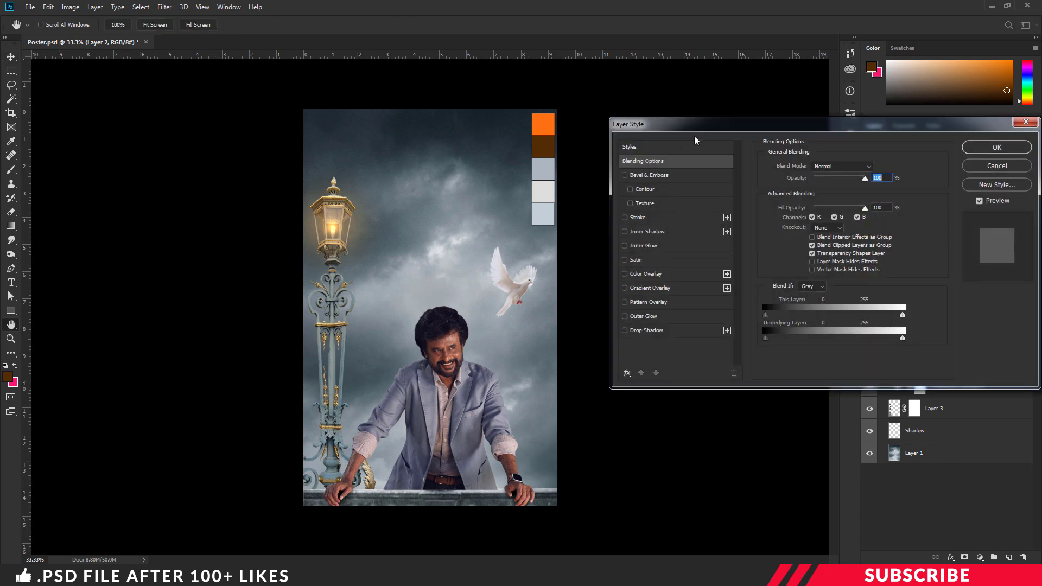
left_click_drag(702, 128, 669, 128)
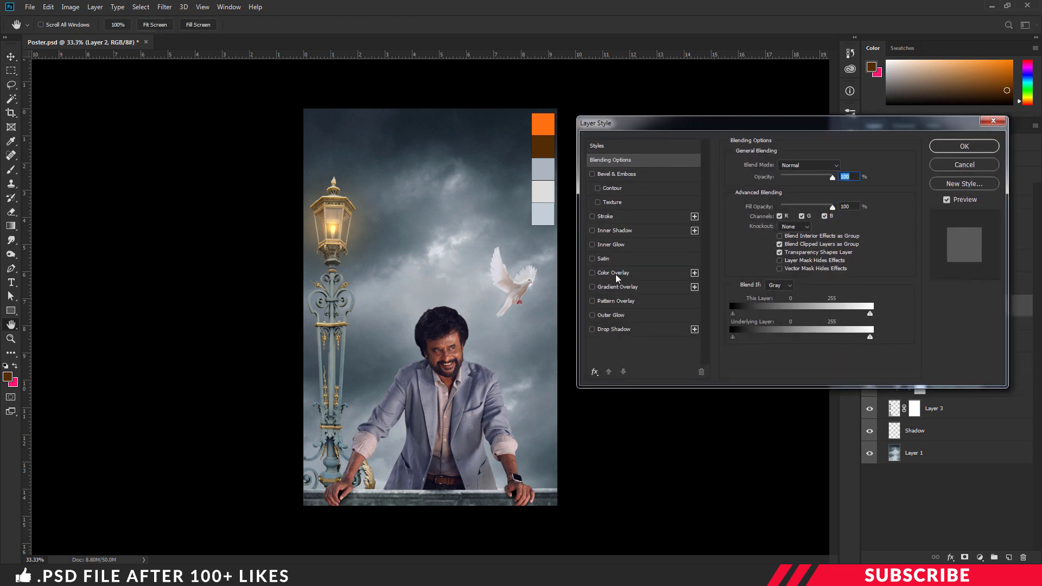
left_click(611, 245)
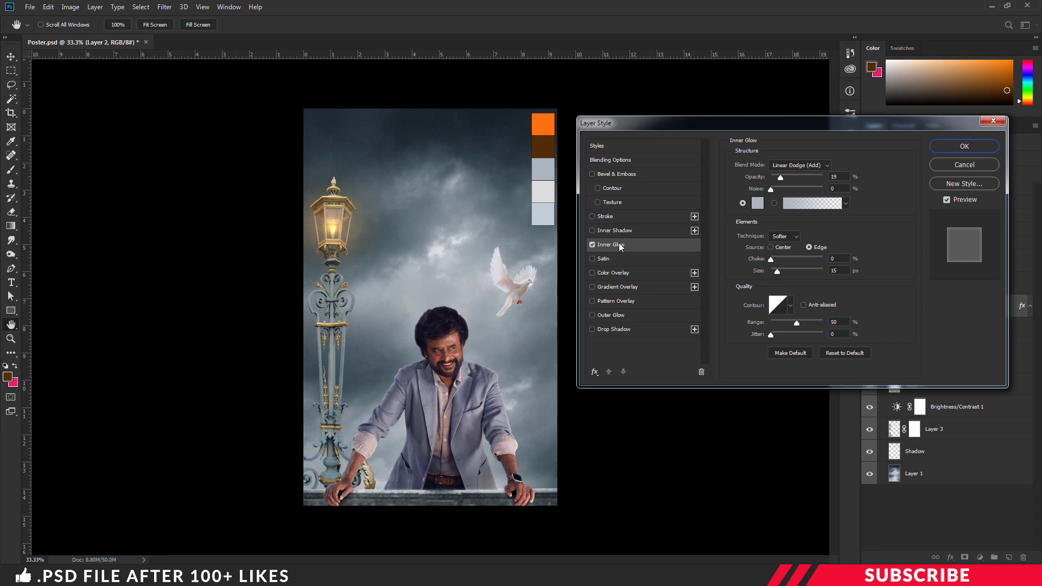
left_click(798, 165)
left_click(788, 274)
left_click(834, 177)
left_click(758, 204)
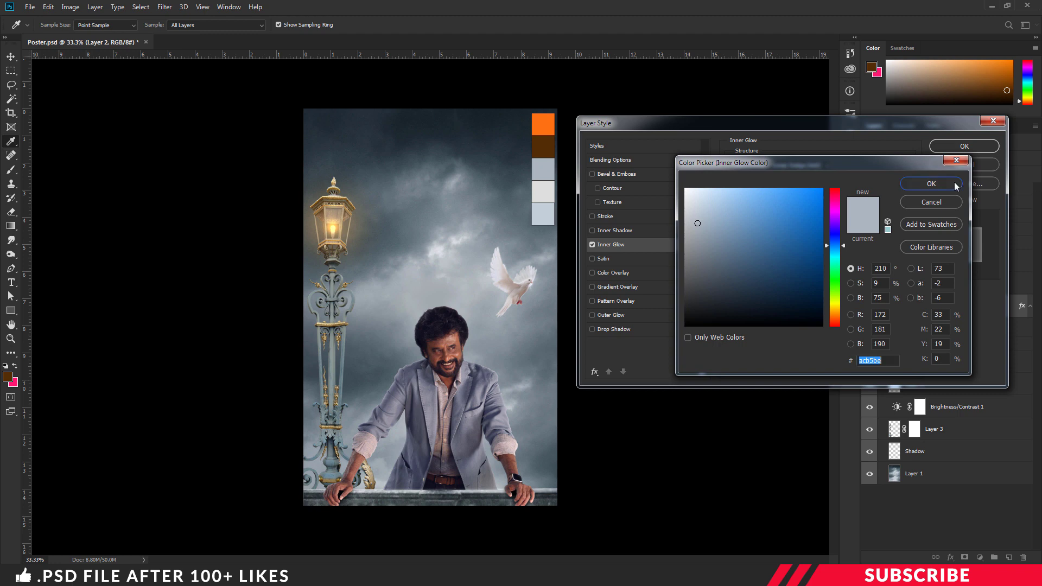
left_click(932, 184)
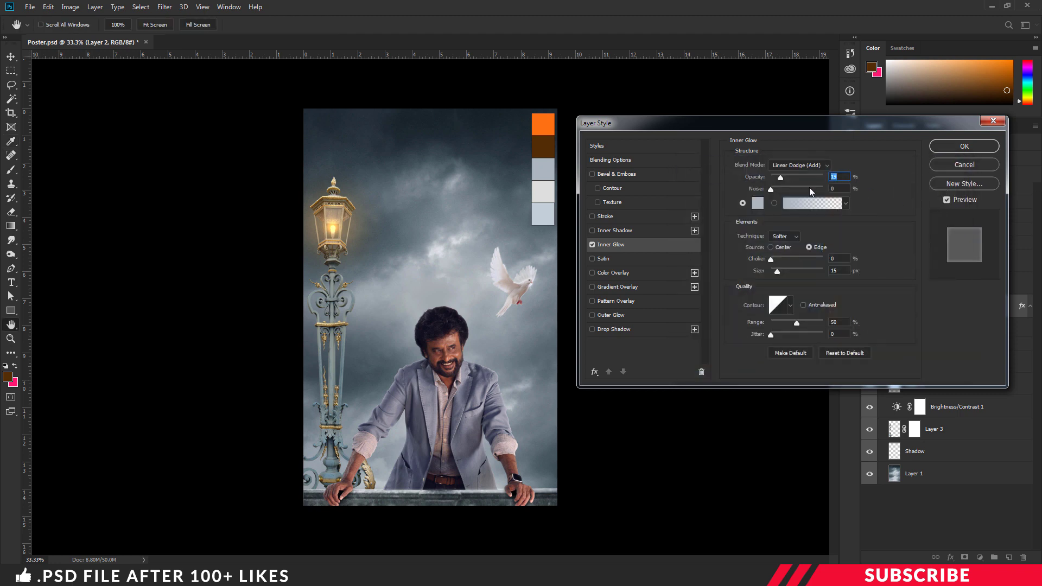
left_click_drag(782, 177, 836, 182)
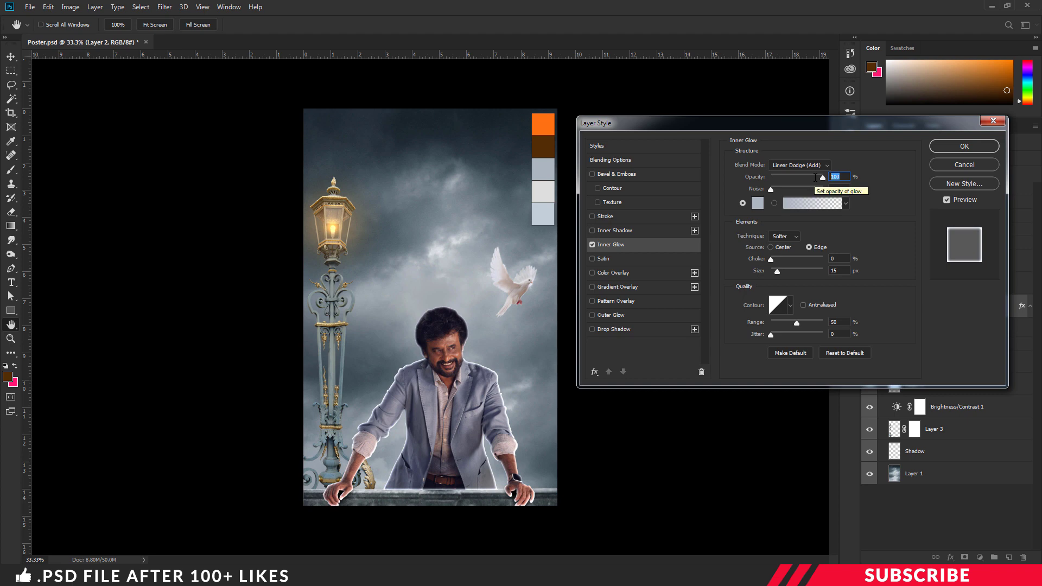
type("19")
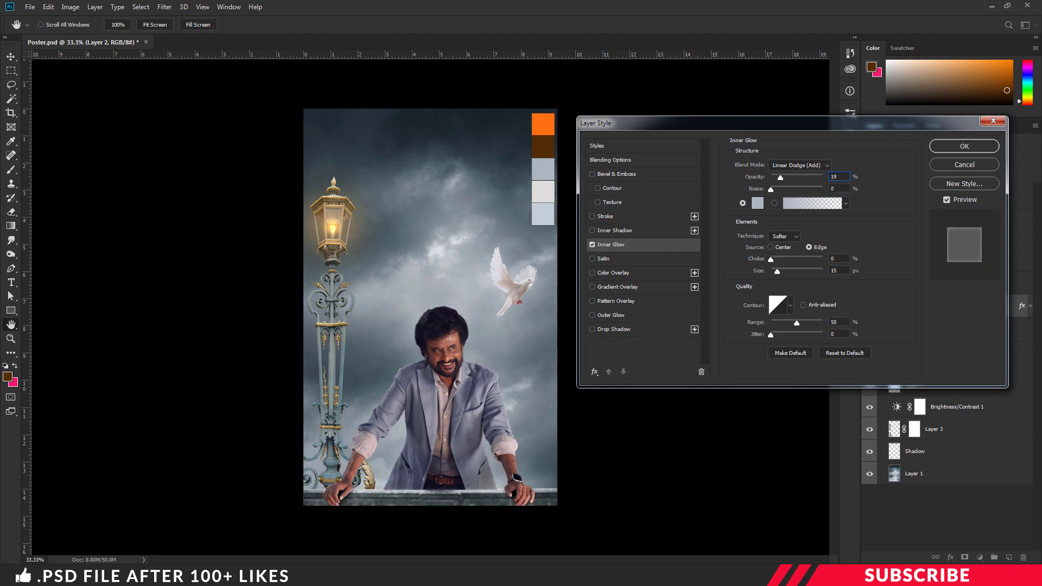
left_click(973, 145)
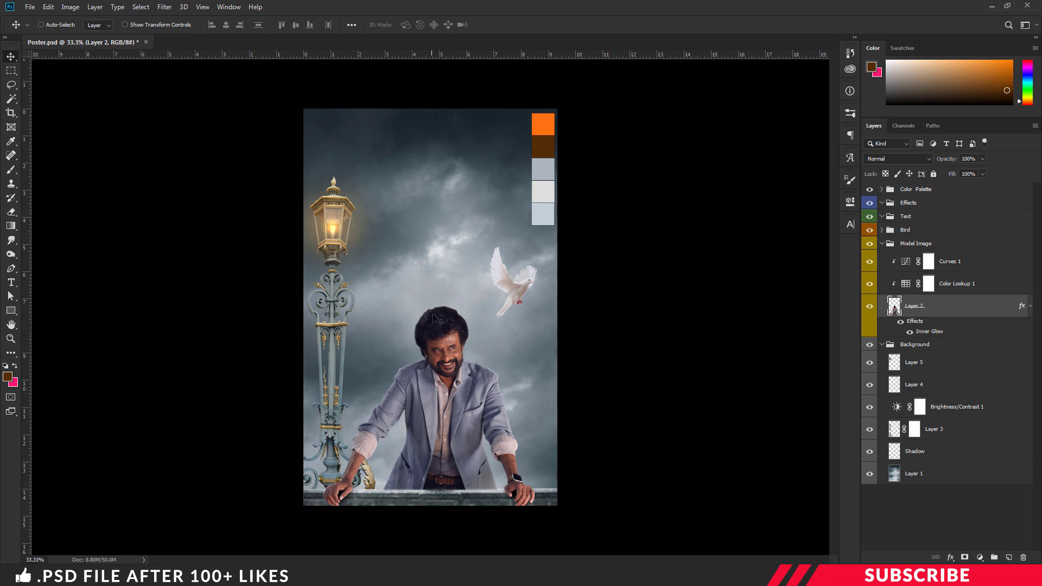
Add a new layer above Curves 1 and clip it to the model layer
left_click(980, 266)
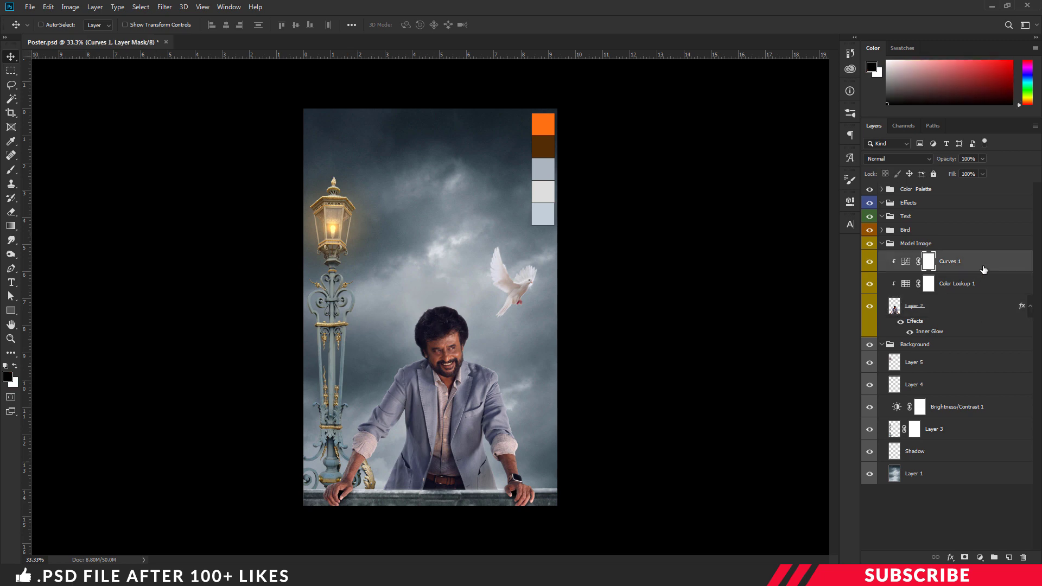
left_click(1011, 557)
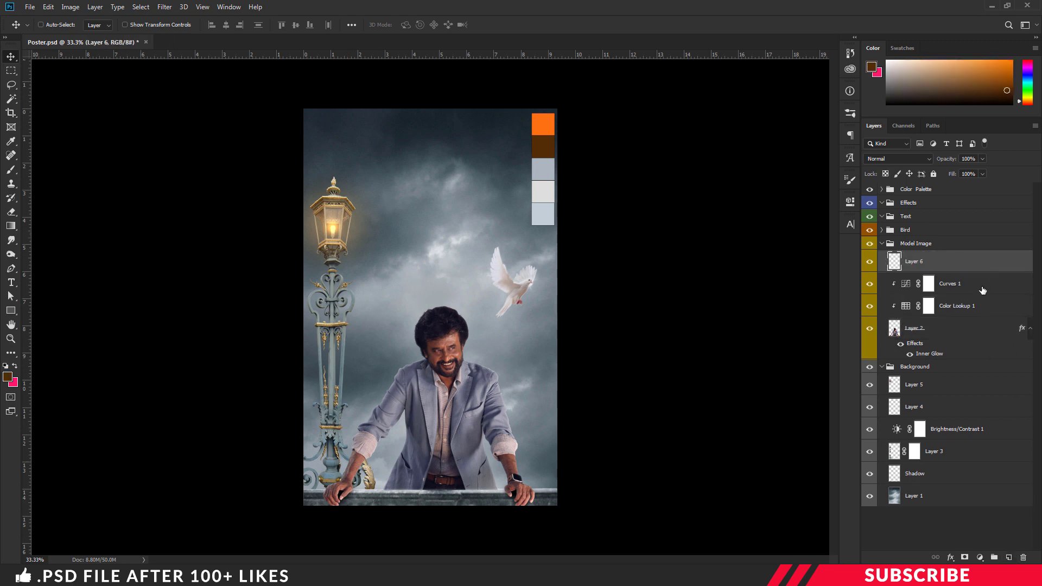
right_click(977, 266)
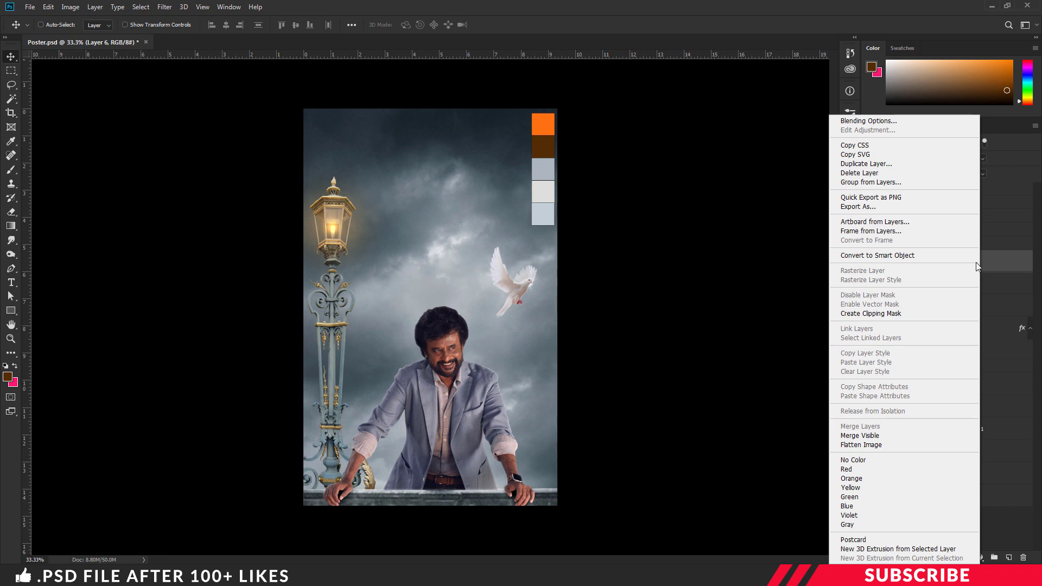
left_click(870, 314)
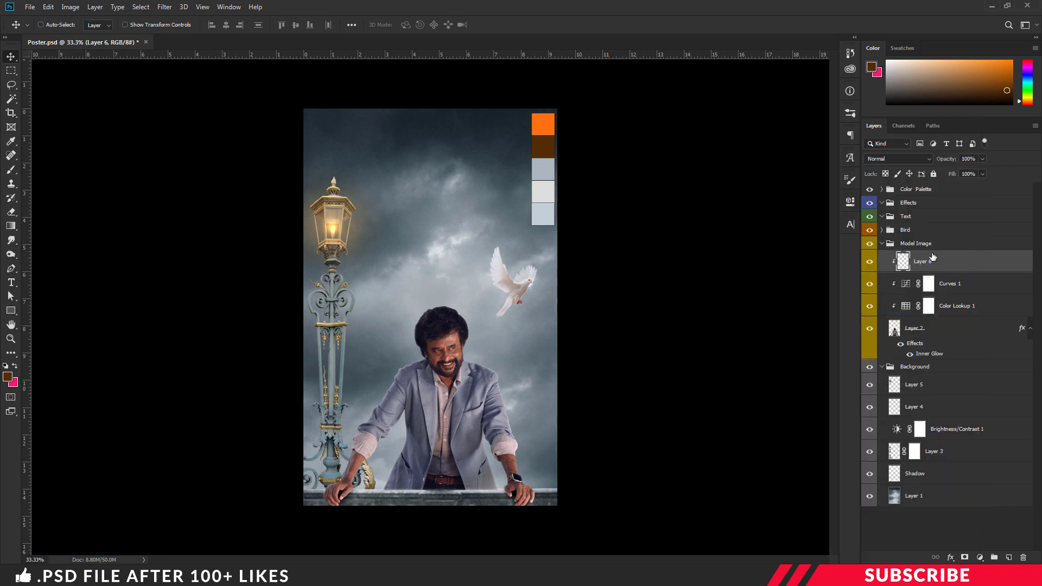
Set the foreground colour to a light orange sampled from the poster's palette
left_click(7, 376)
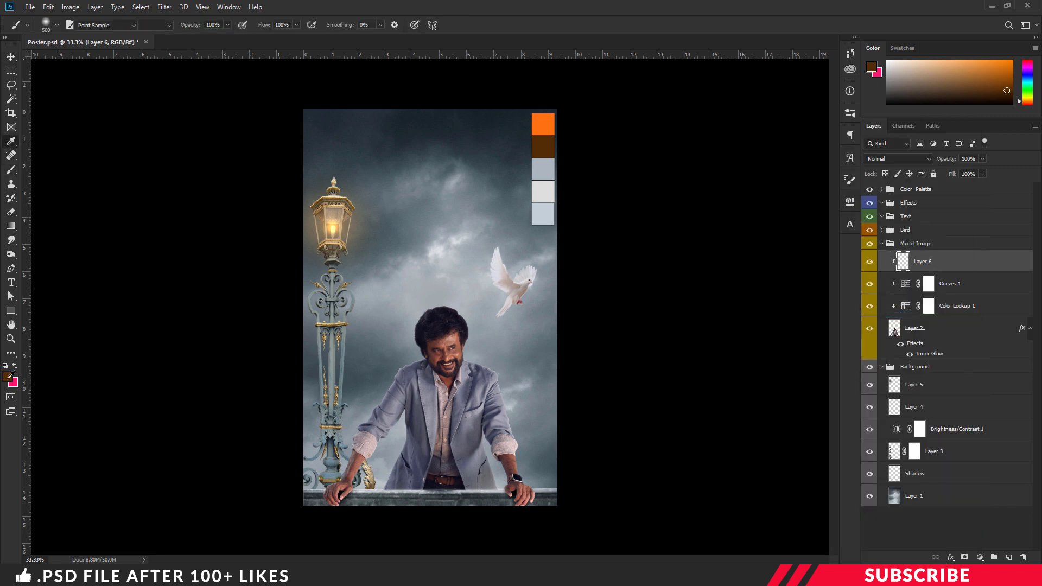
left_click(543, 122)
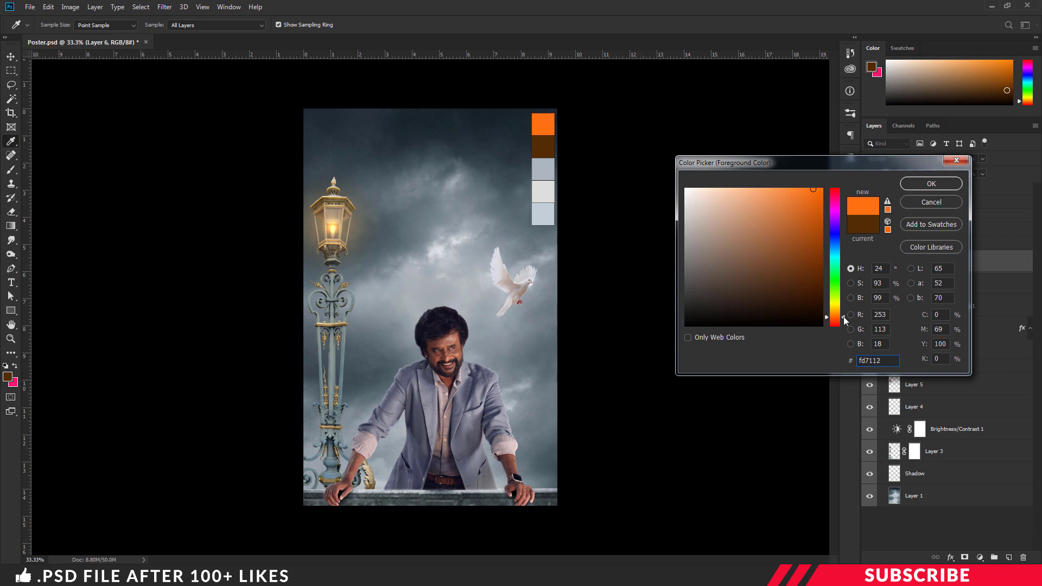
left_click_drag(844, 317, 842, 312)
left_click_drag(814, 188, 802, 194)
left_click(932, 184)
Pick a small soft round brush and zoom in on the model's head
key("b")
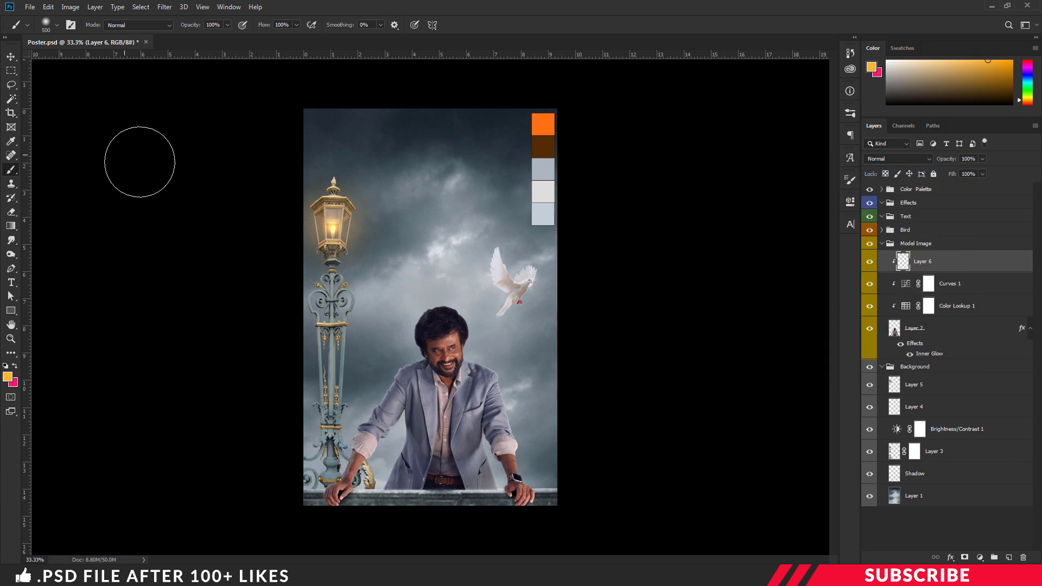
right_click(11, 169)
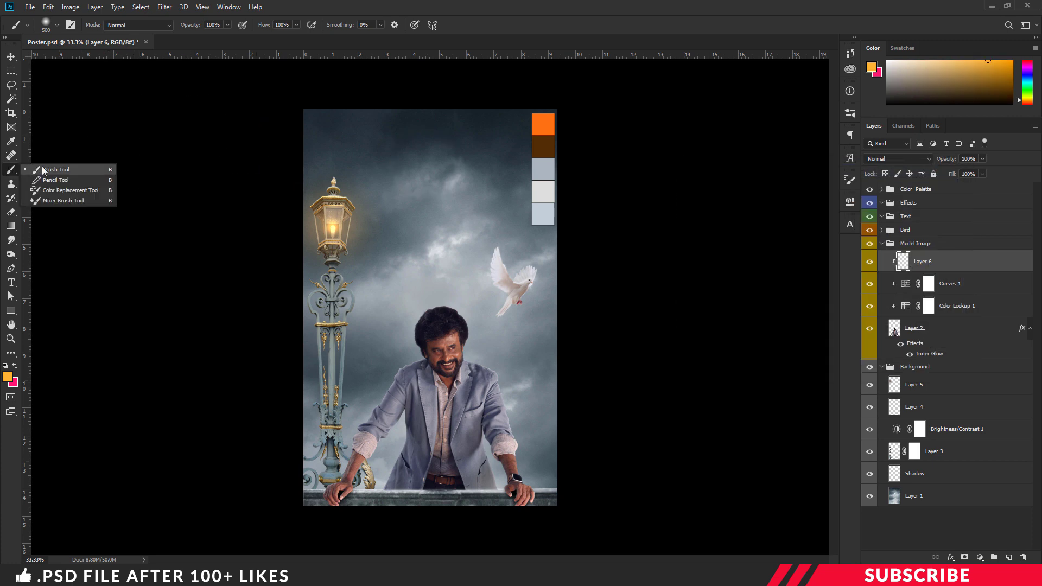
left_click(33, 170)
left_click(57, 25)
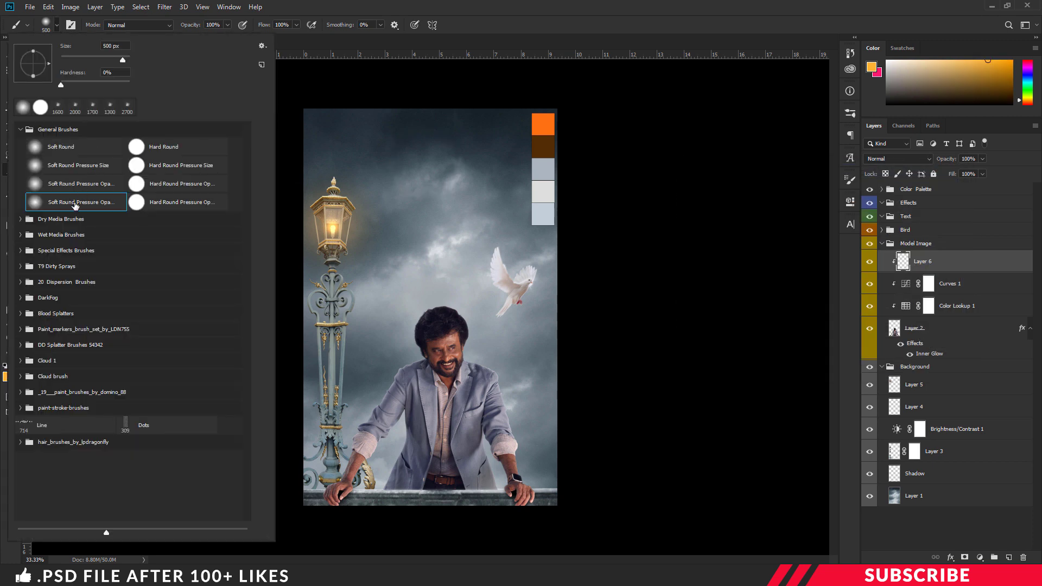
key("Return")
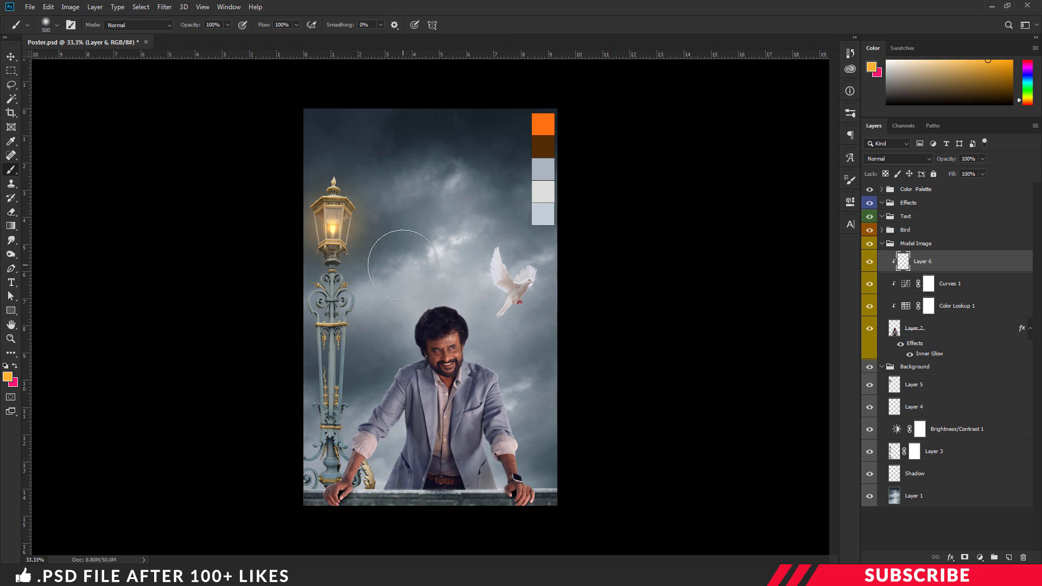
key("ctrl+plus")
key("bracketleft")
key("bracketleft")
key("bracketleft")
key("bracketleft")
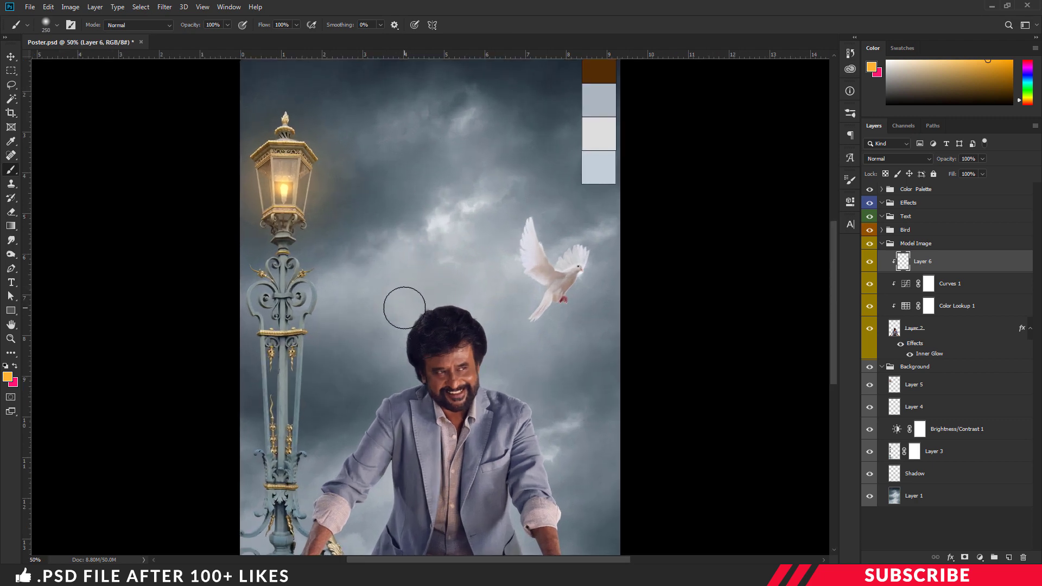
Set Layer 6 to Screen, paint light along the hair's left edge, and lower opacity to 75%
left_click(929, 158)
left_click(901, 242)
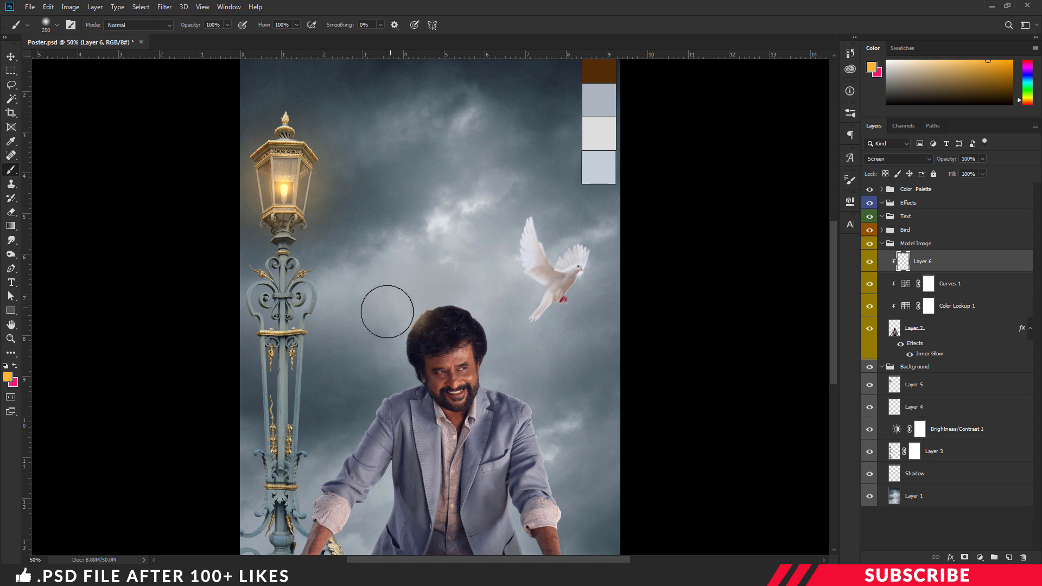
mouse_move(372, 326)
left_mouse_down()
mouse_move(380, 372)
mouse_move(359, 389)
left_mouse_up()
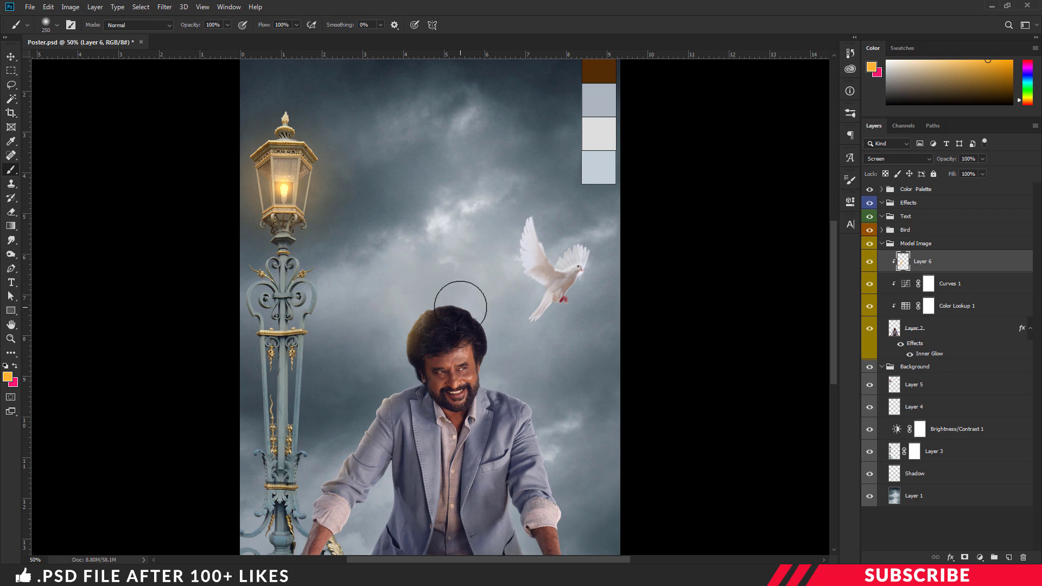
key("ctrl+minus")
key("ctrl+minus")
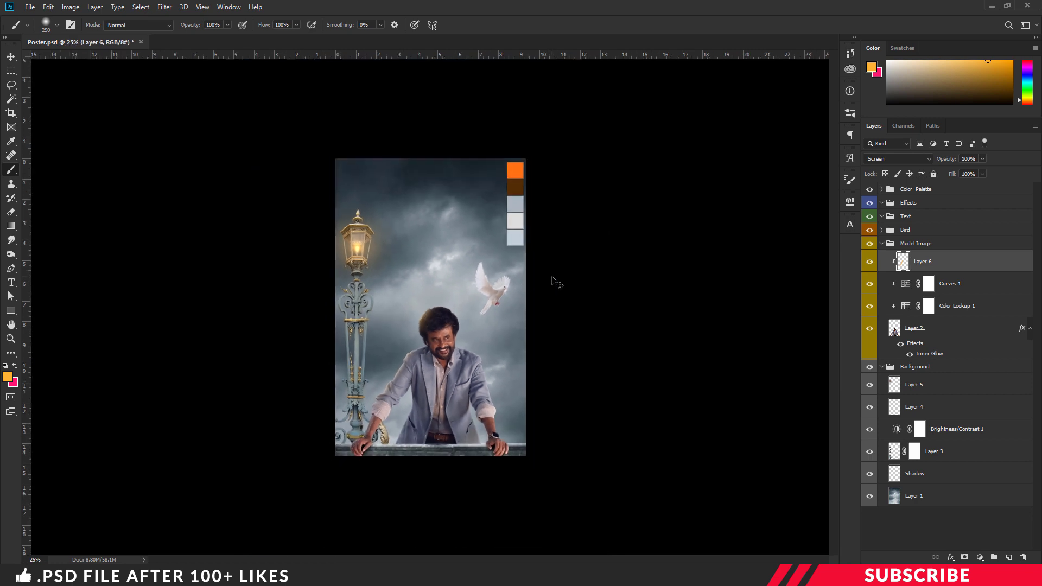
key("ctrl+plus")
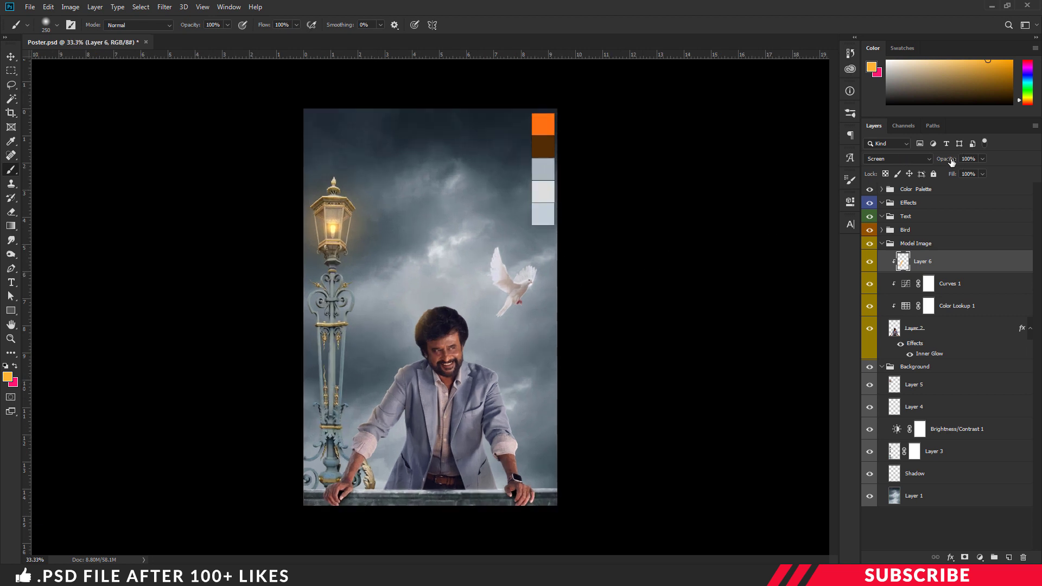
left_click_drag(952, 162, 942, 162)
left_click(13, 57)
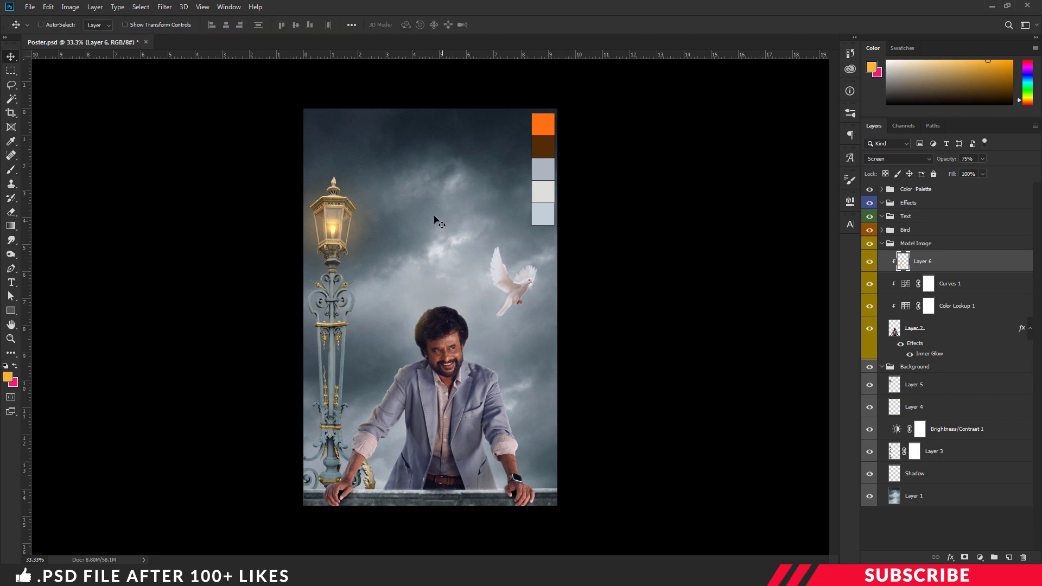
Target Layer 5 in the Background group and open the Image 5 moon photo in Photoshop
left_click(955, 368)
left_click(881, 244)
left_click(958, 276)
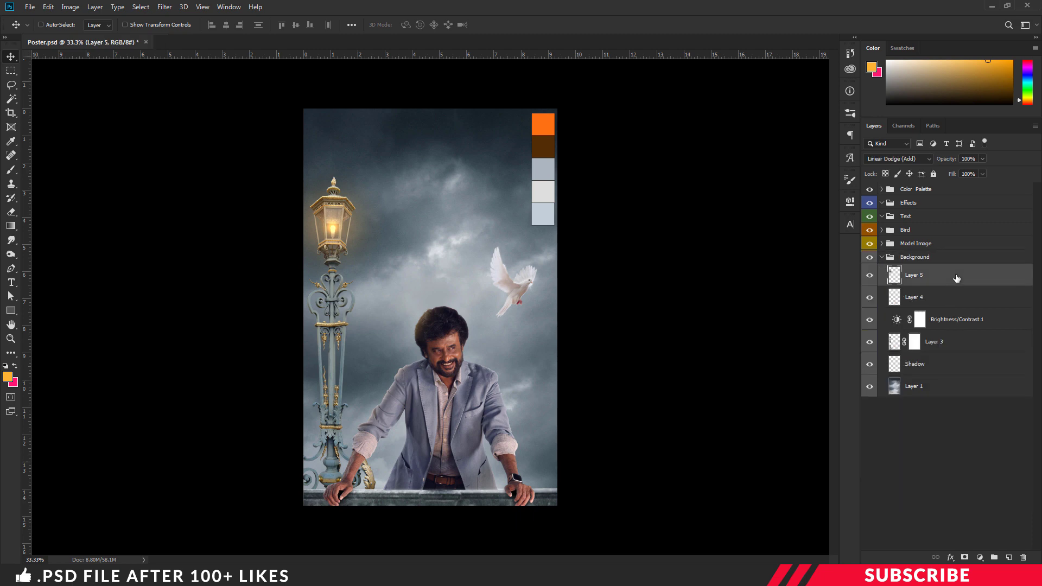
mouse_move(320, 575)
left_click(321, 521)
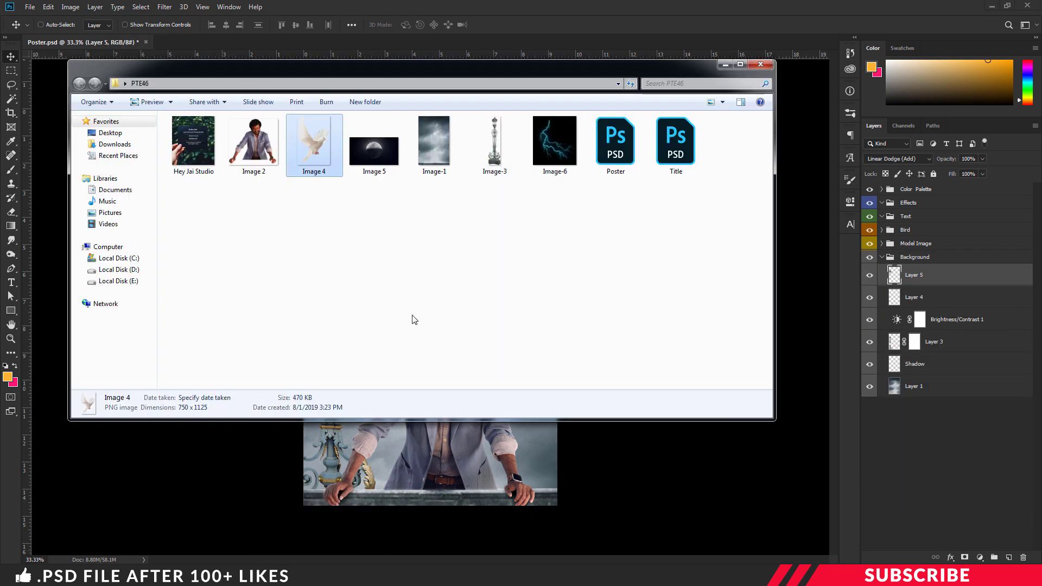
left_click(414, 319)
left_click(382, 163)
right_click(379, 159)
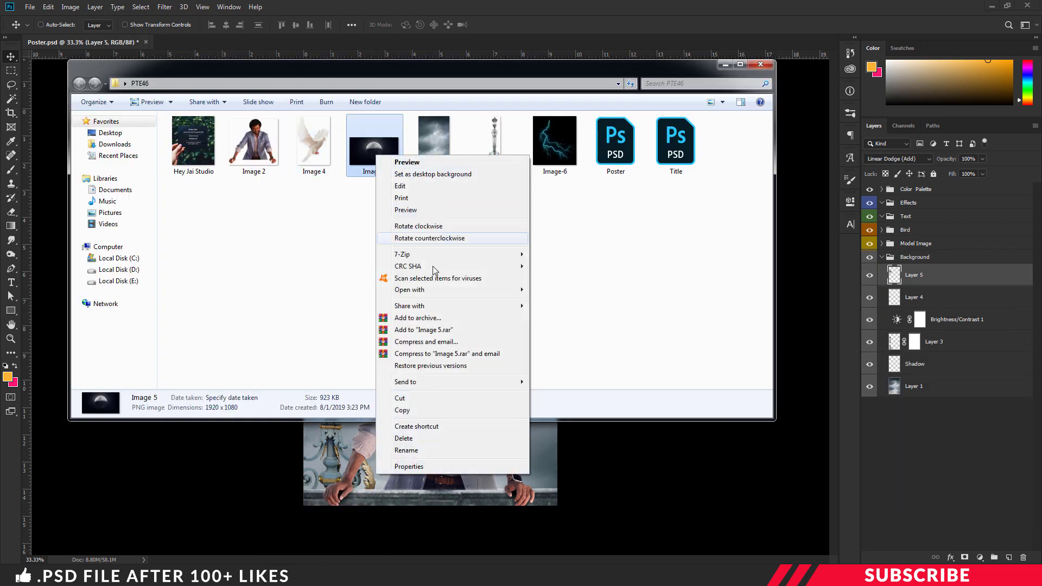
mouse_move(429, 290)
left_click(552, 293)
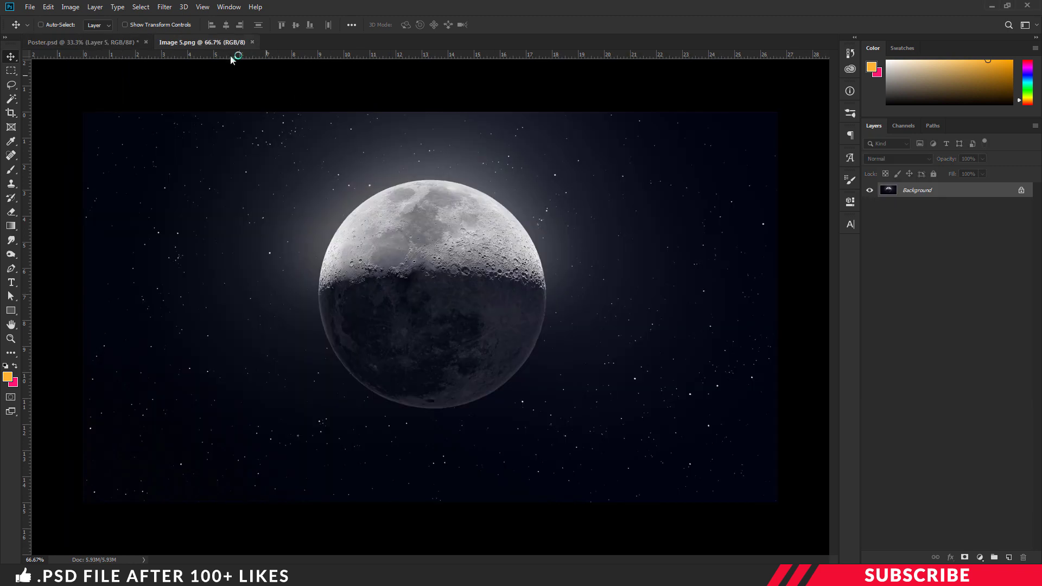
Copy the moon into the poster, move it near the top, and blend it as Screen
left_click_drag(225, 43, 212, 88)
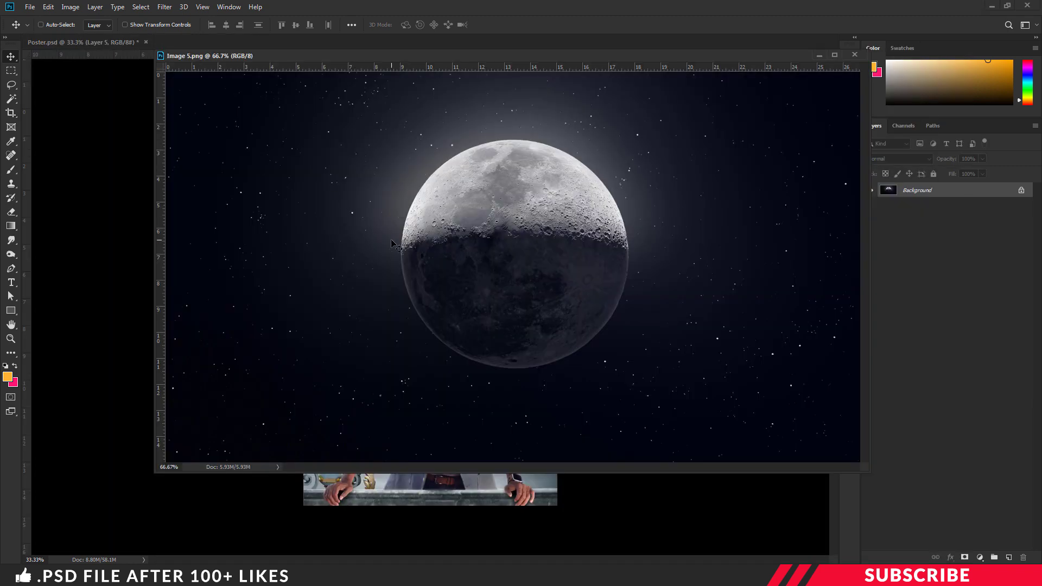
left_click_drag(392, 244, 412, 489)
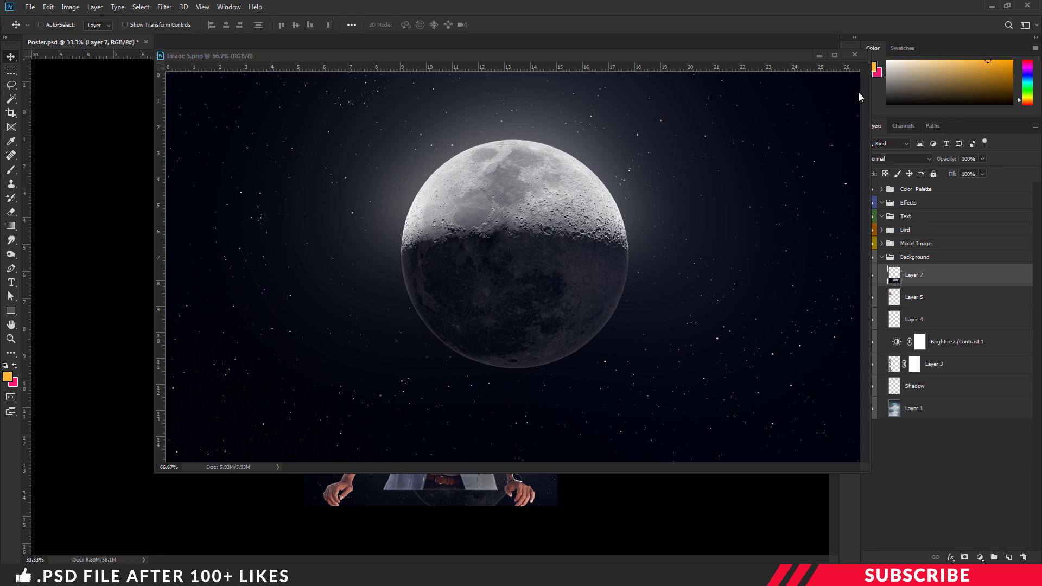
left_click(855, 54)
left_click_drag(485, 420, 479, 200)
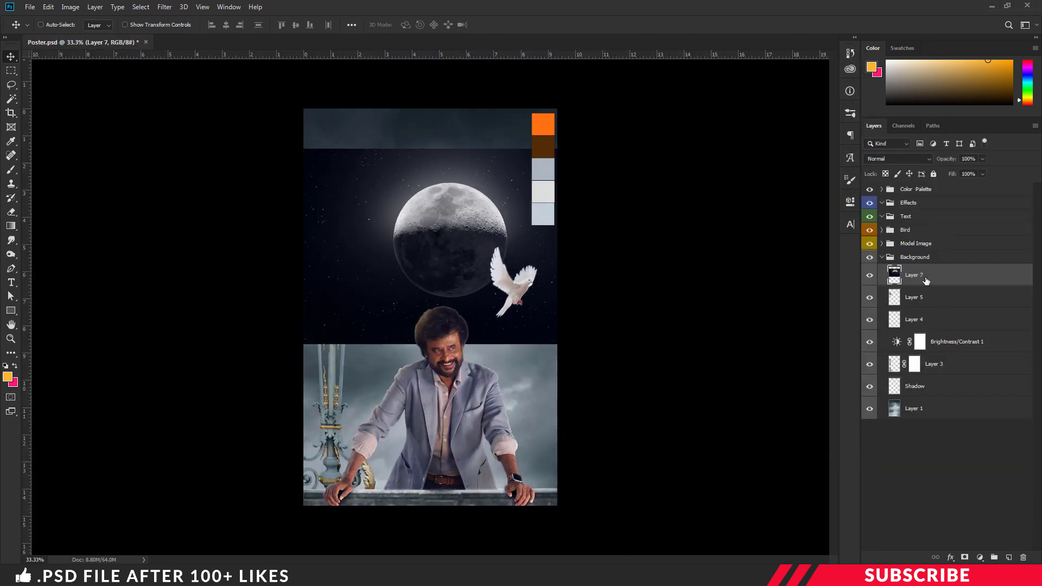
left_click_drag(924, 277, 945, 265)
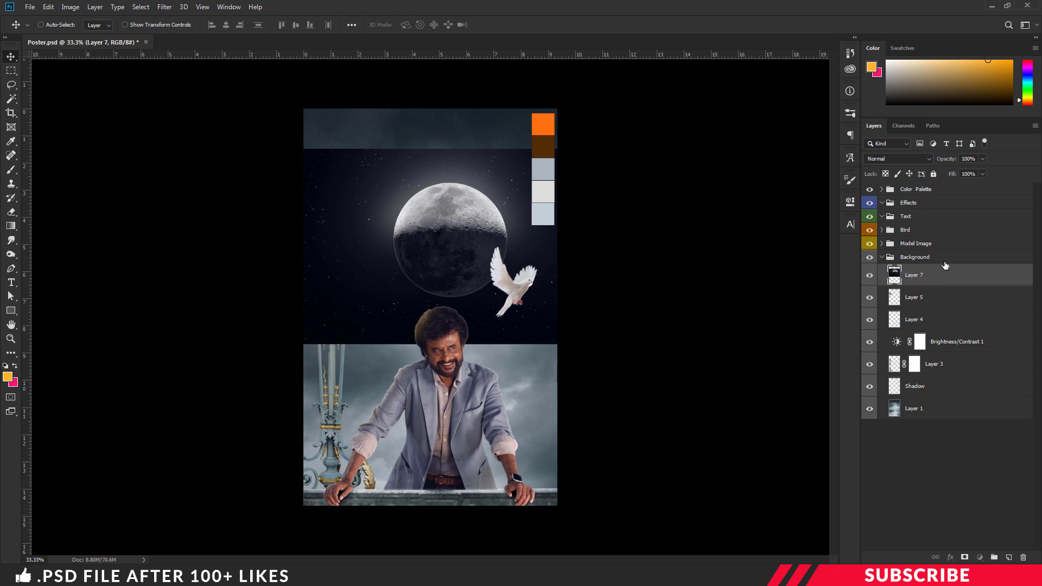
left_click(927, 160)
left_click(890, 248)
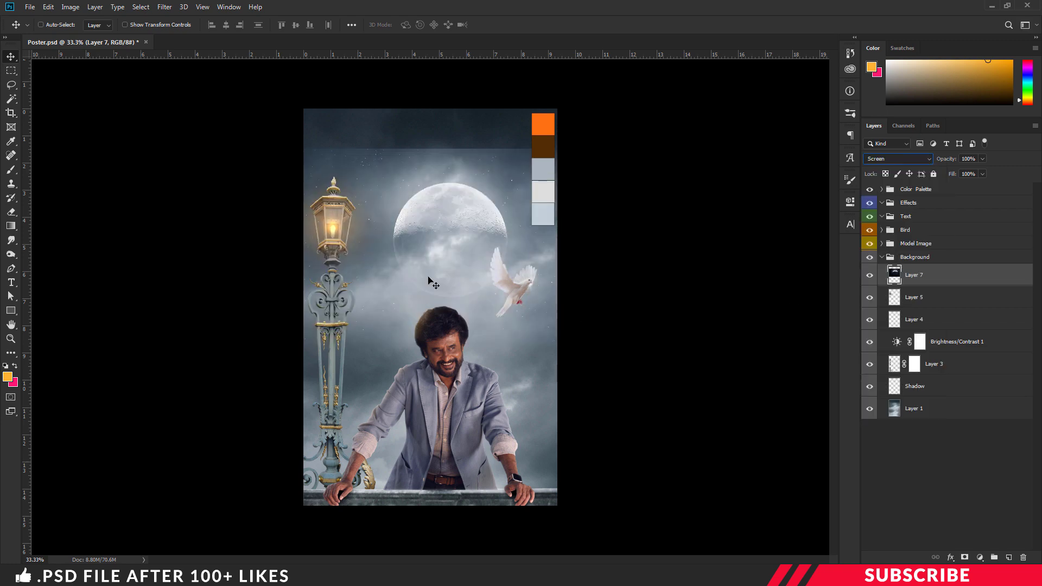
mouse_move(476, 256)
left_mouse_down()
mouse_move(458, 249)
mouse_move(474, 251)
mouse_move(463, 259)
left_mouse_up()
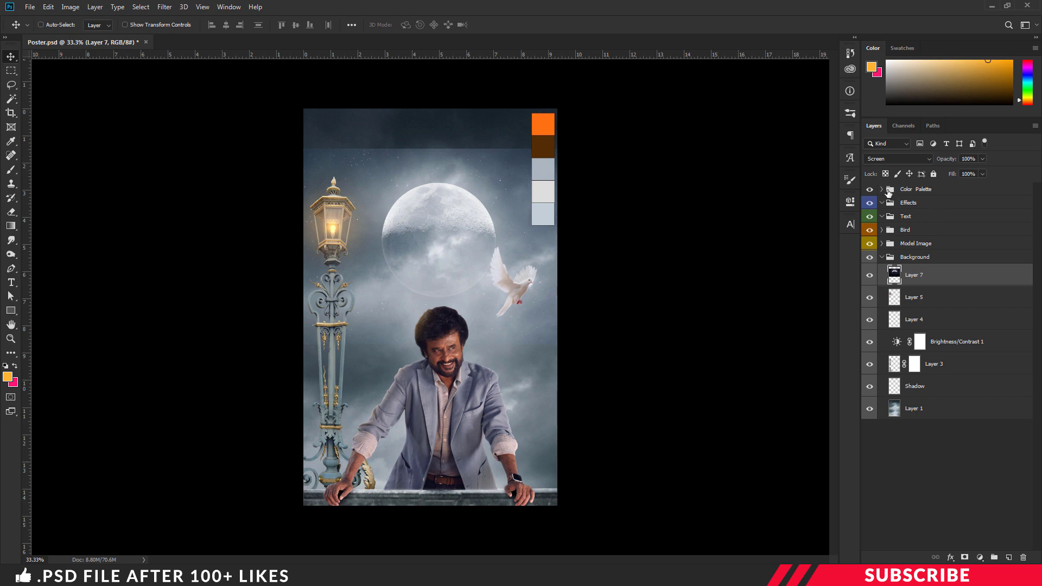
Mask the moon layer's hard top band and lamp-post area in black, then shift the dove down-right
left_click(870, 189)
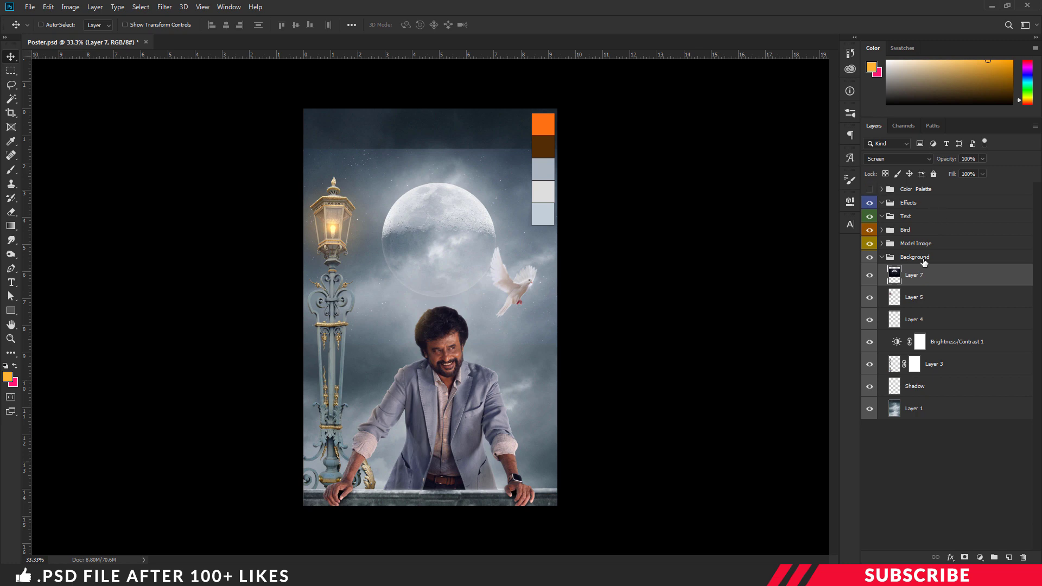
left_click(965, 558)
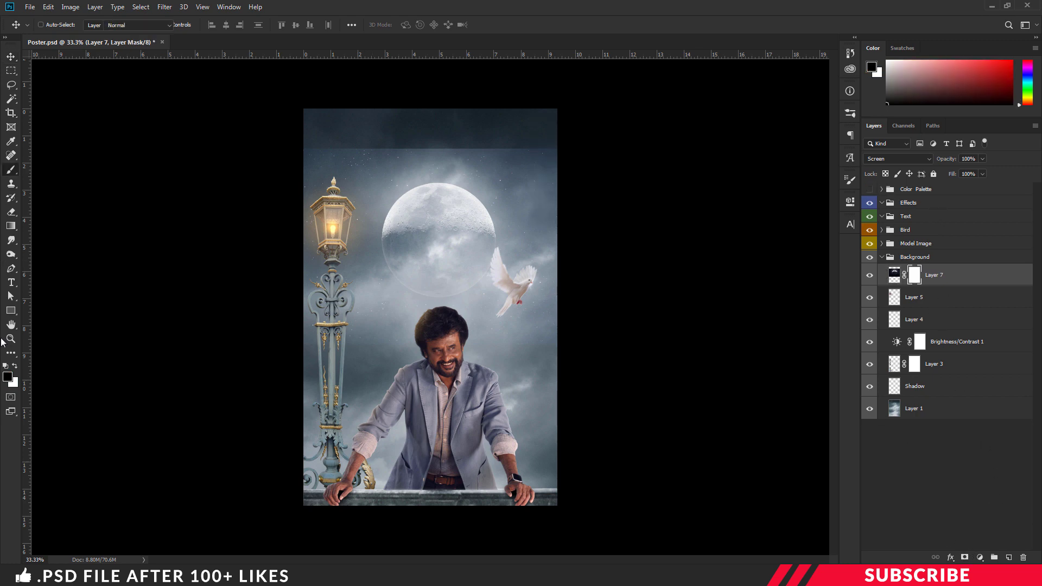
left_click(7, 376)
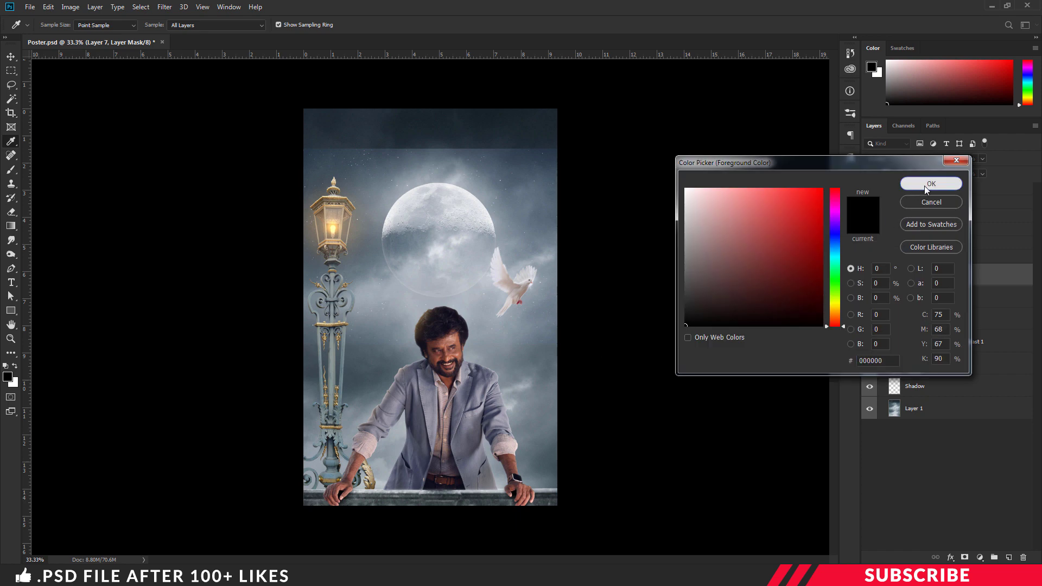
left_click(931, 183)
key("b")
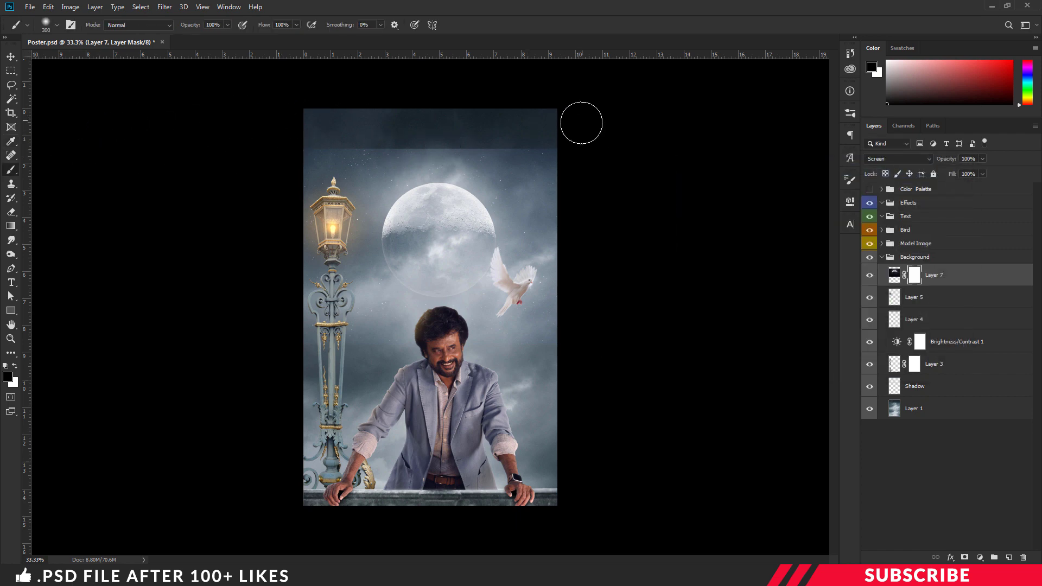
key("bracketright")
key("bracketright")
mouse_move(535, 136)
left_mouse_down()
mouse_move(359, 126)
mouse_move(298, 137)
mouse_move(438, 125)
mouse_move(497, 130)
mouse_move(414, 130)
mouse_move(577, 131)
left_mouse_up()
key("bracketright")
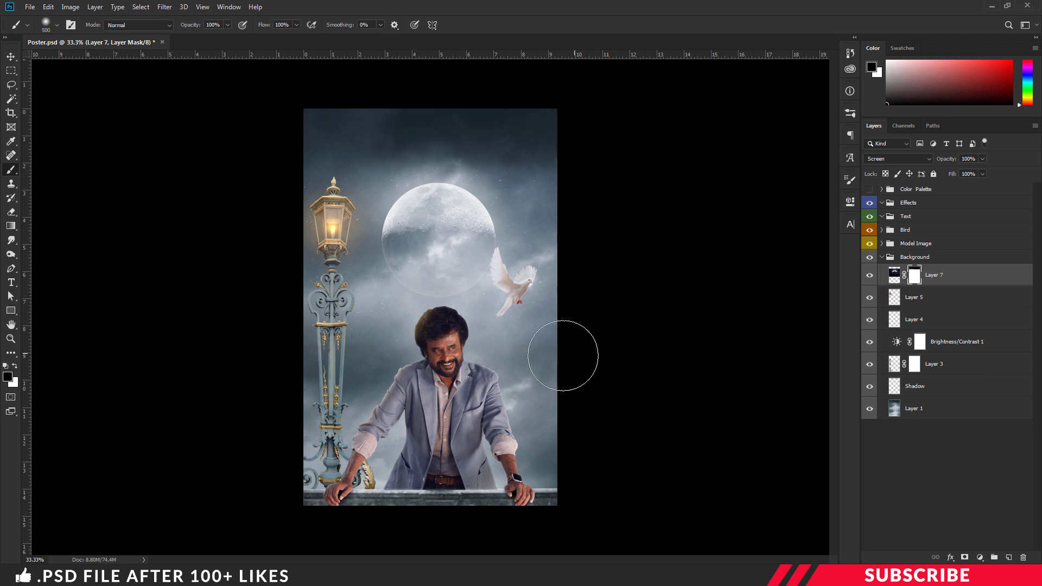
mouse_move(279, 349)
left_mouse_down()
mouse_move(332, 313)
mouse_move(325, 205)
mouse_move(328, 339)
left_mouse_up()
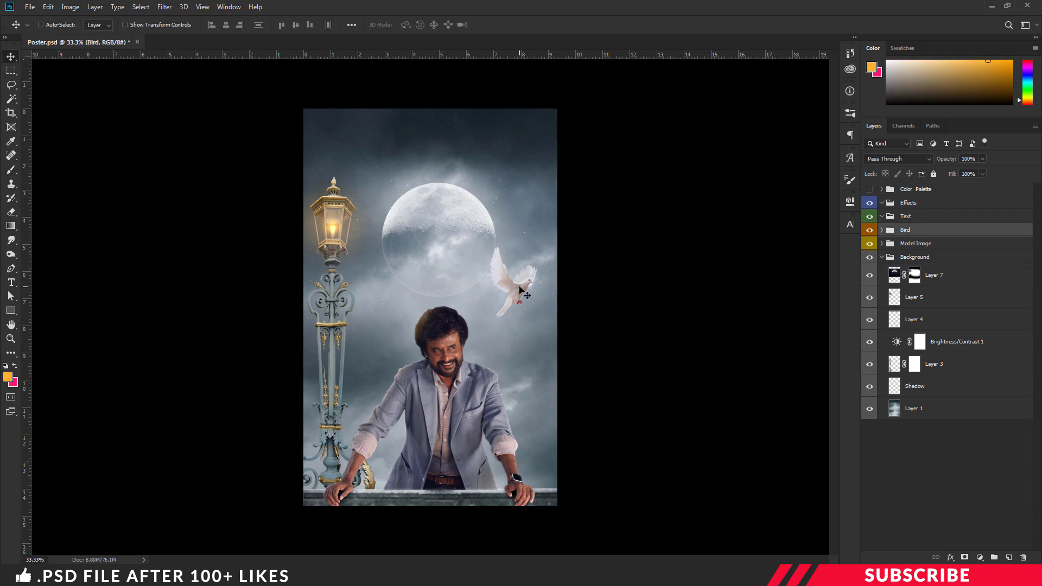
left_click_drag(521, 289, 528, 305)
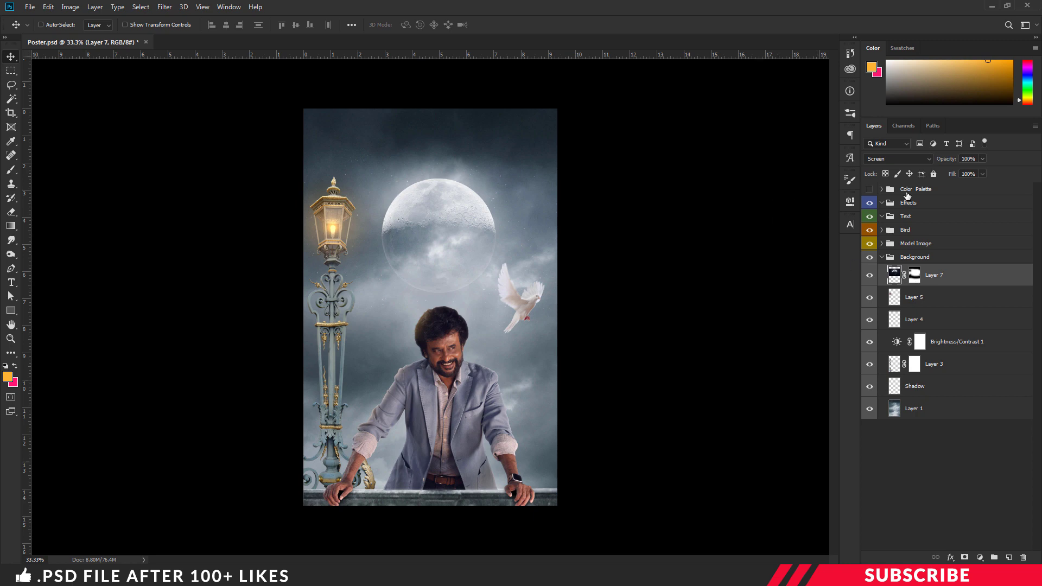
Open Title.psd, copy its Text group into the poster, and close Title.psd
left_click(914, 220)
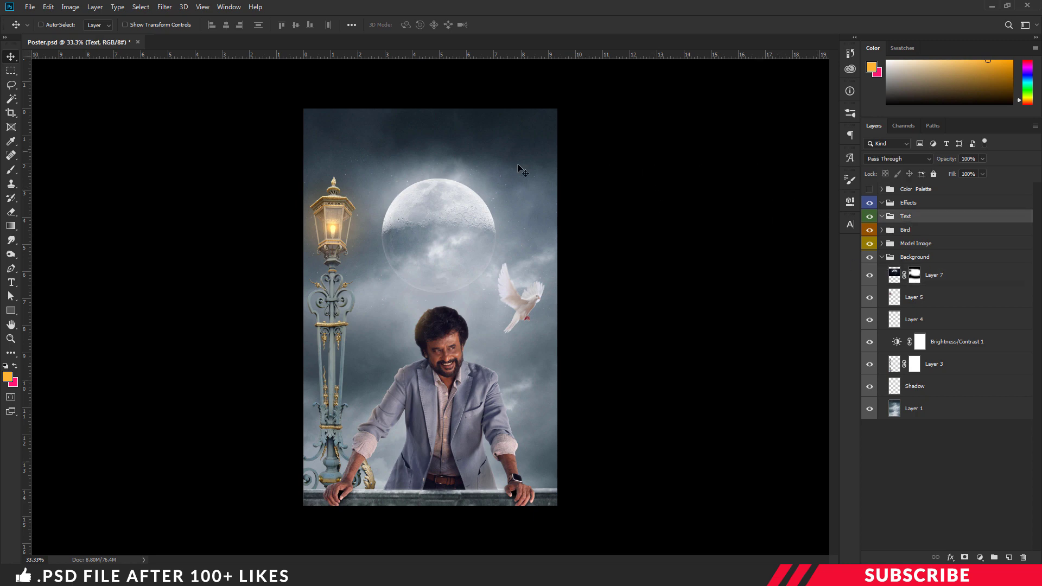
key("alt+Tab")
left_click(540, 303)
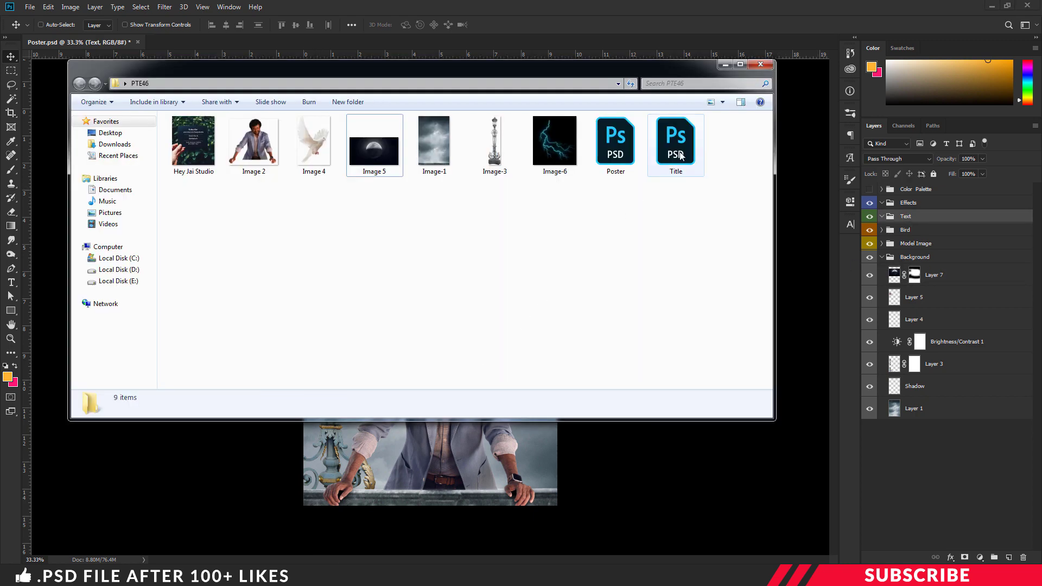
double_click(676, 147)
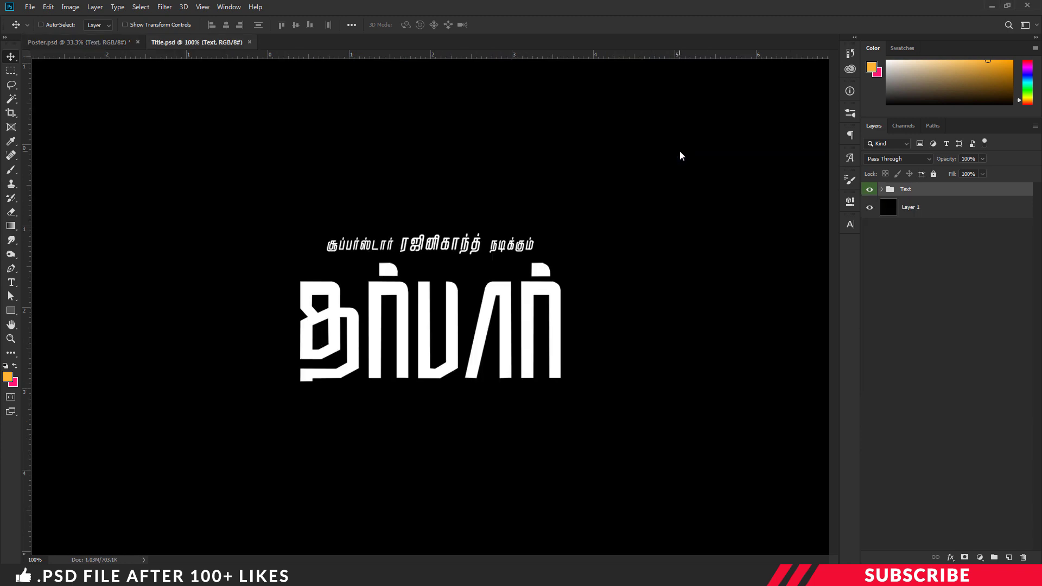
left_click_drag(195, 42, 198, 64)
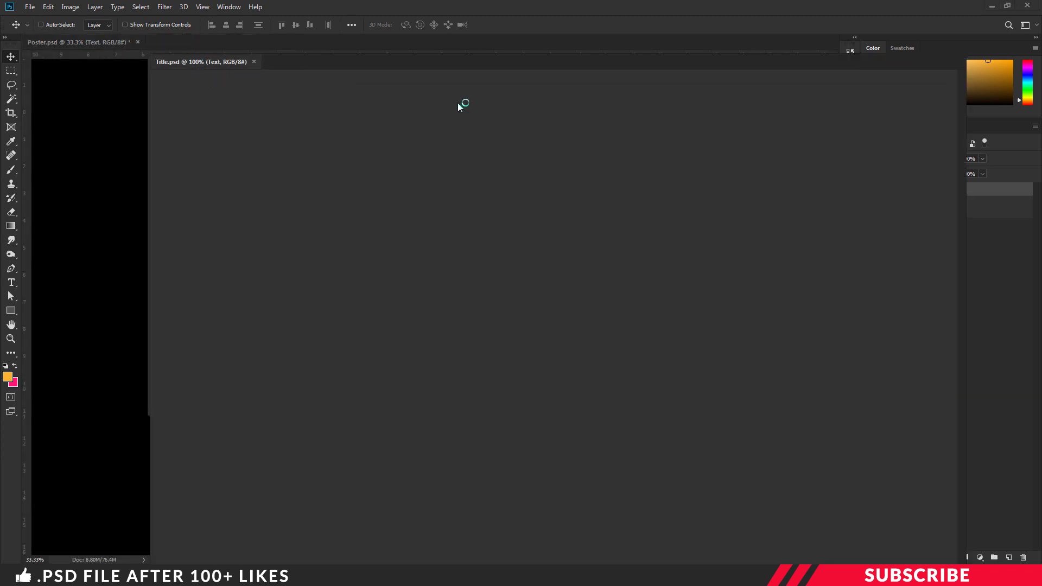
left_click_drag(910, 193, 618, 210)
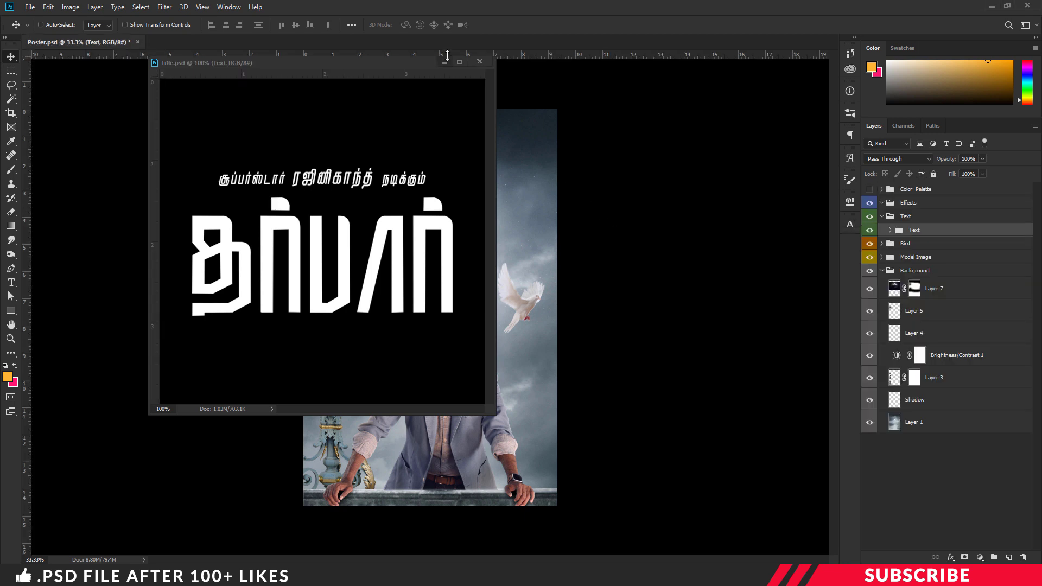
left_click(479, 62)
Move the imported Text group up to the top of the poster above the moon
left_click(891, 230)
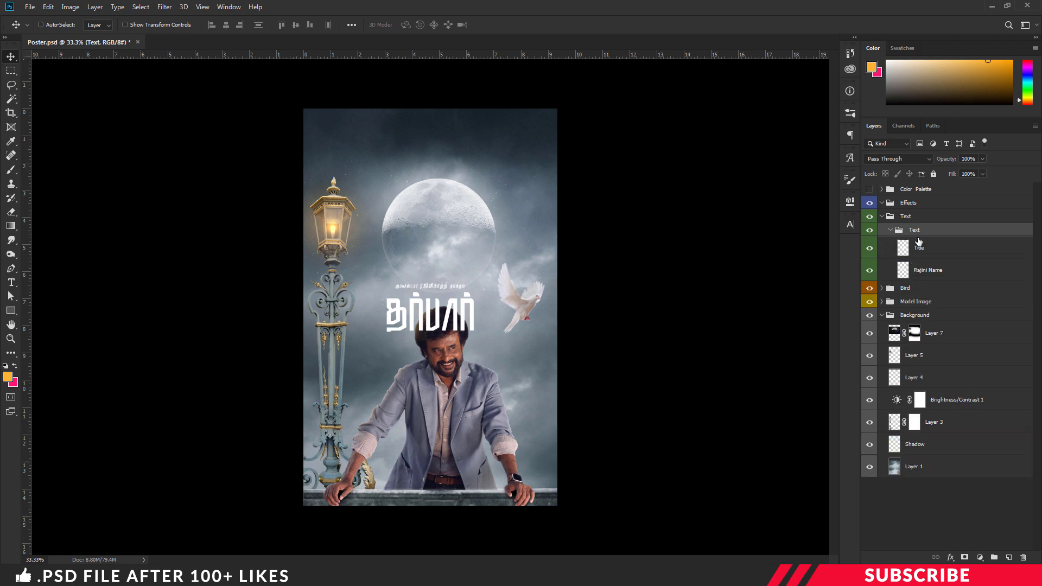
left_click(931, 273)
left_click(926, 233)
left_click_drag(440, 321, 442, 158)
Add a faint Drop Shadow and a Gradient Overlay to the Title layer
left_click(920, 248)
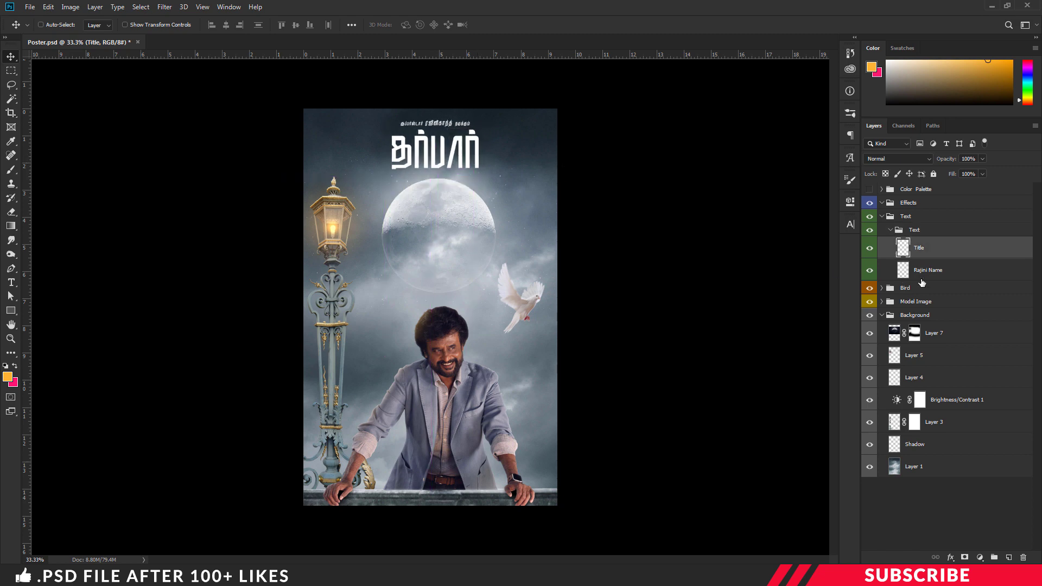
right_click(927, 249)
left_click(818, 125)
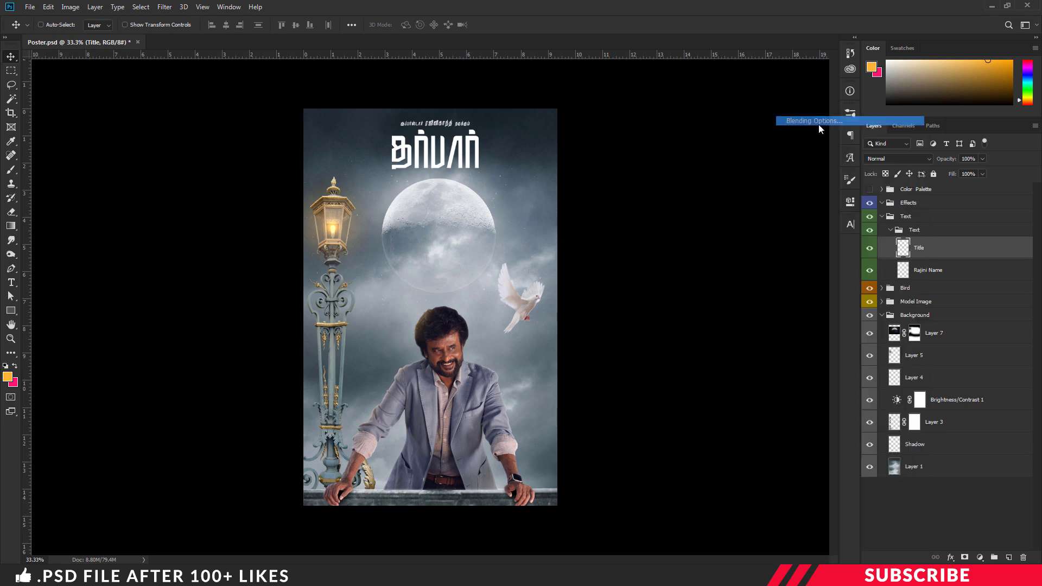
left_click(611, 329)
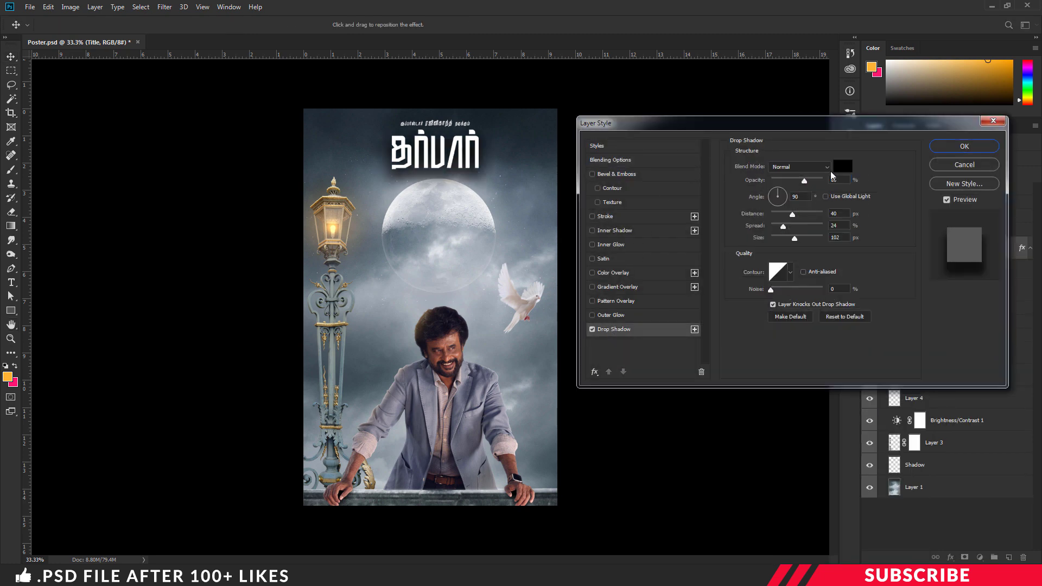
left_click_drag(842, 183, 812, 182)
type("5")
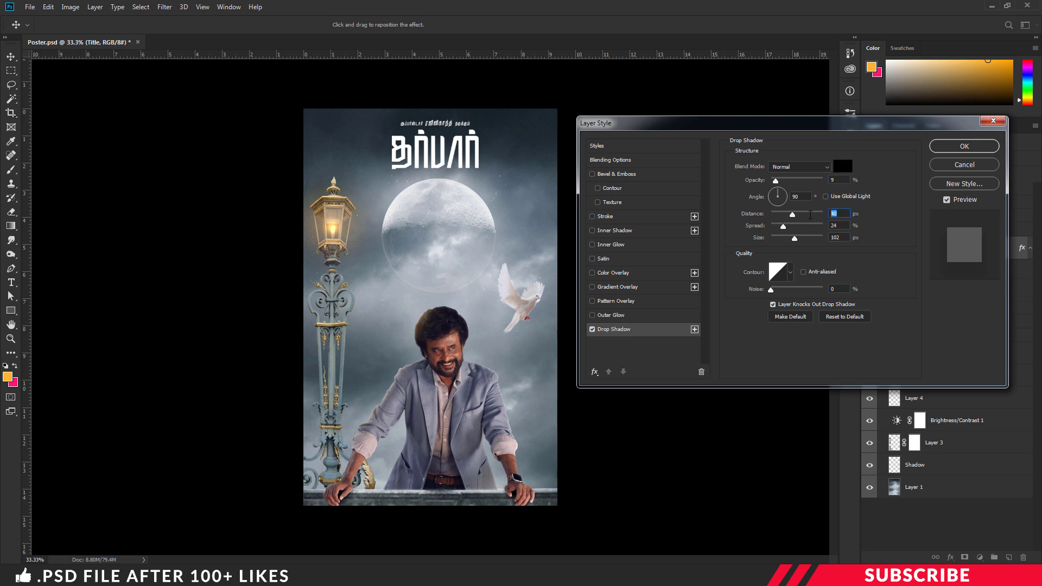
key("Tab")
key("Right")
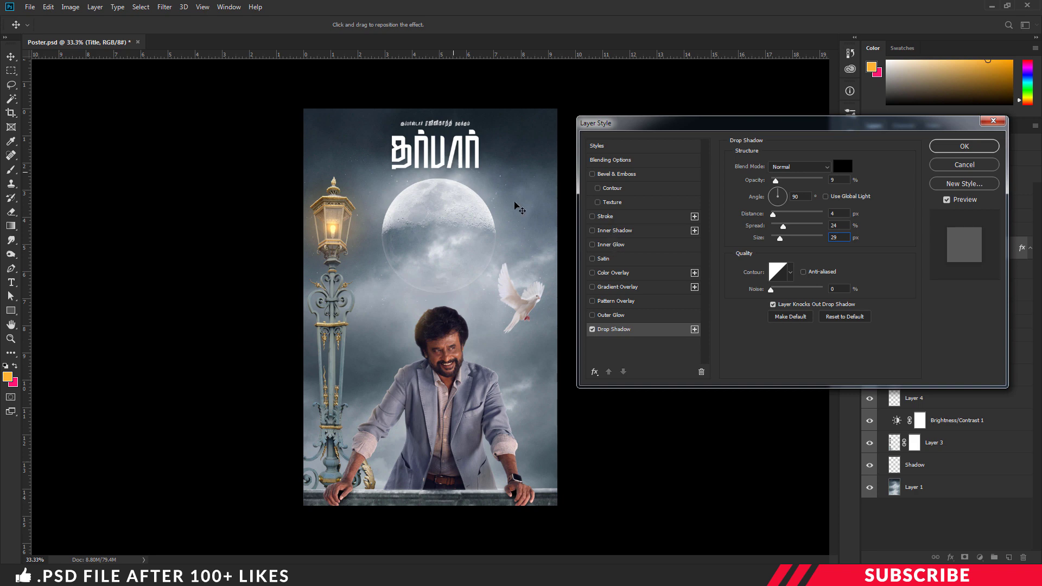
left_click(615, 288)
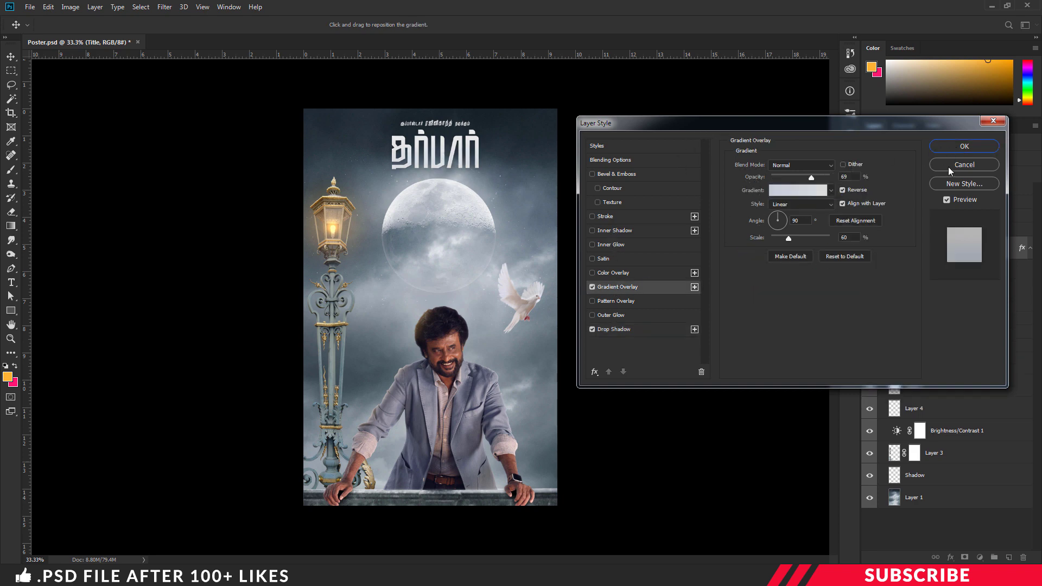
left_click(952, 146)
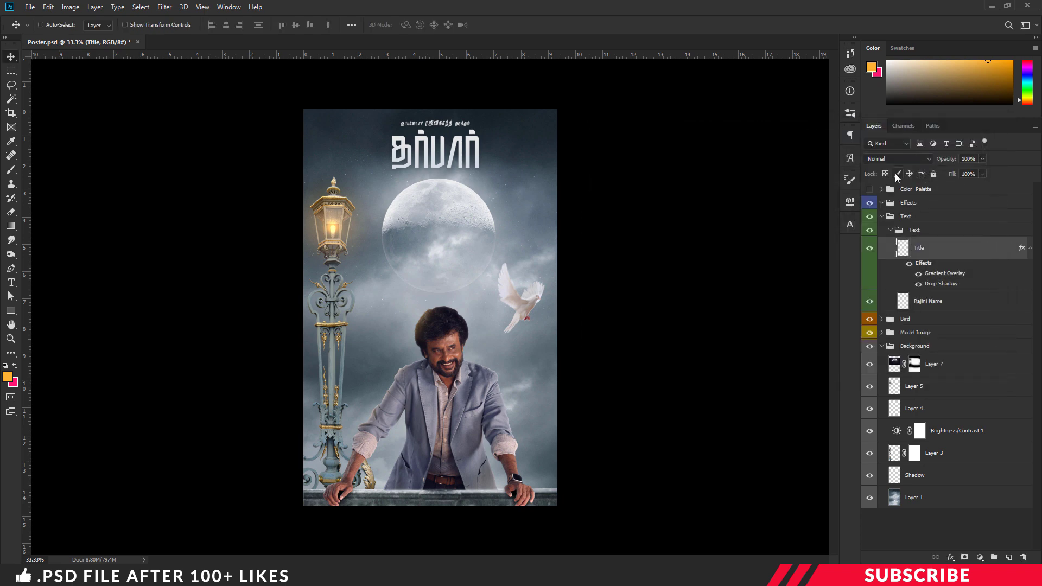
Show the Color Palette group and set the gradient's left stop to the palette's light grey
left_click(870, 189)
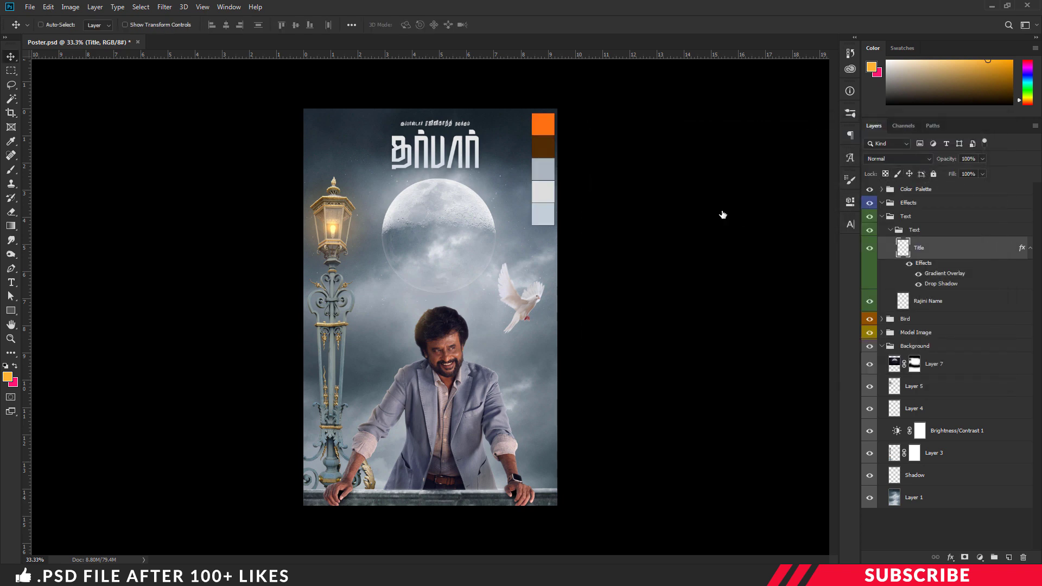
double_click(940, 274)
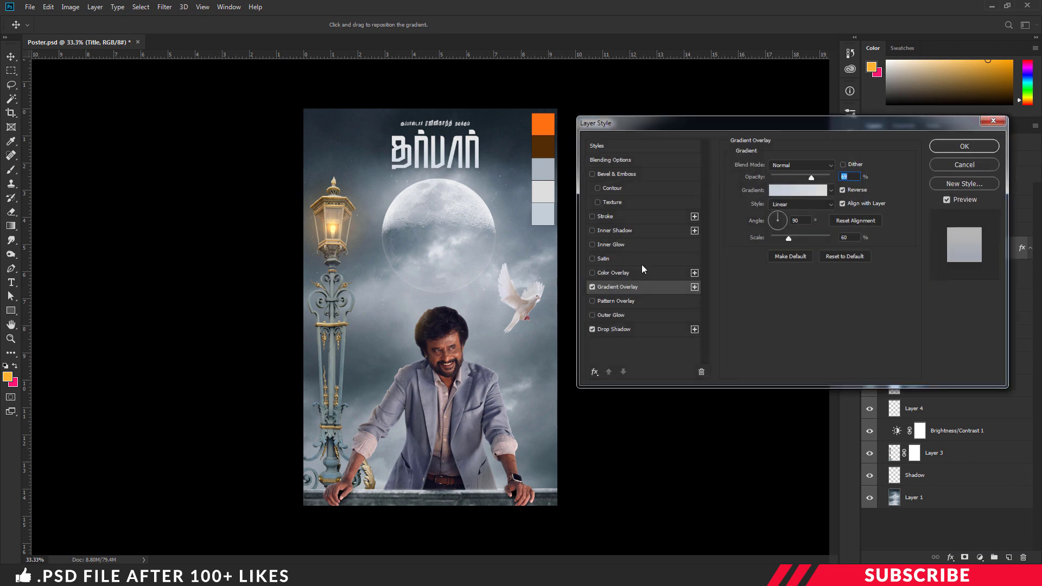
left_click(792, 190)
left_click(730, 112)
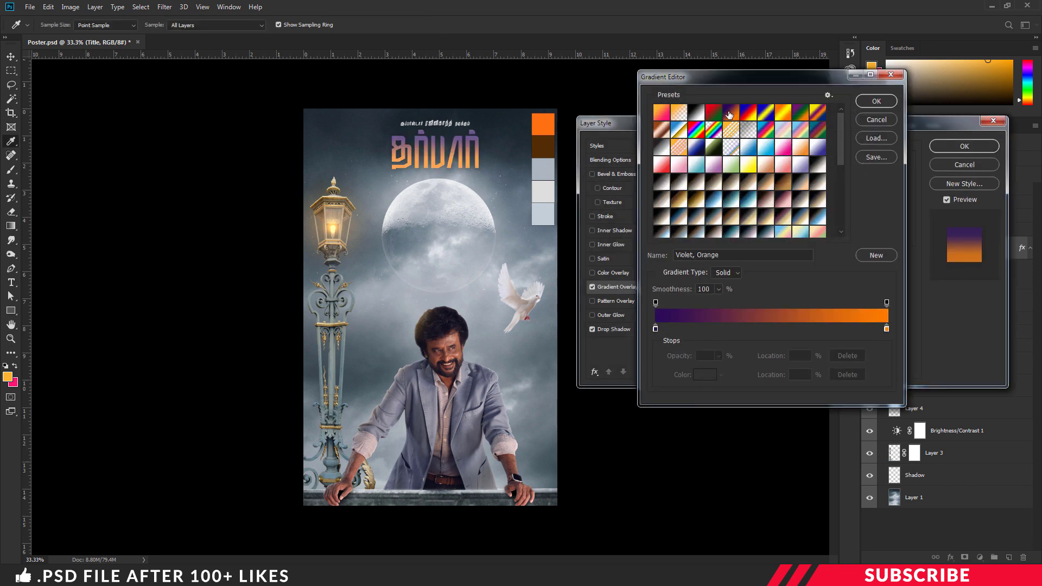
left_click(656, 329)
left_click(705, 375)
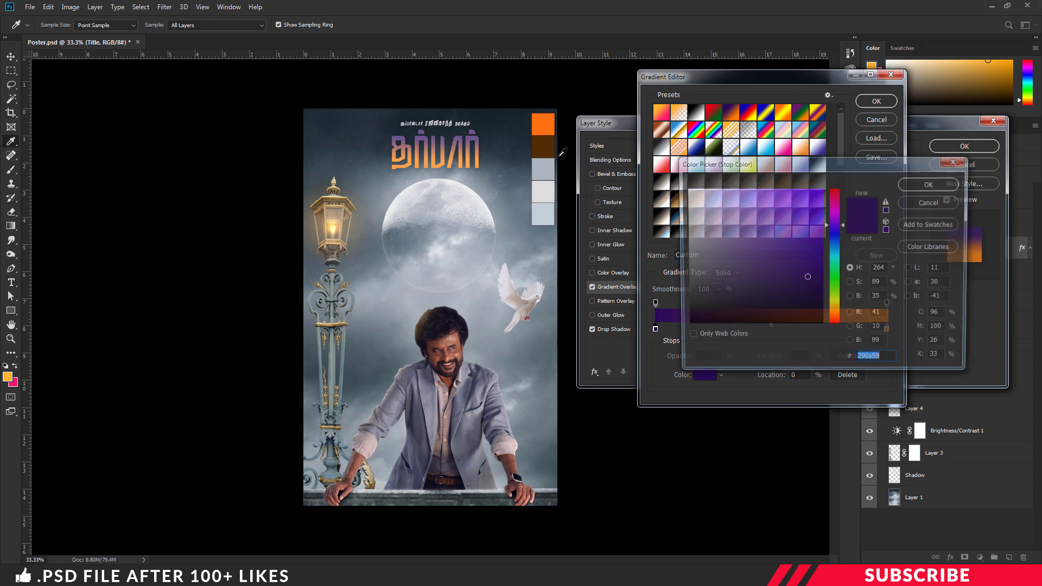
left_click(550, 190)
left_click(911, 185)
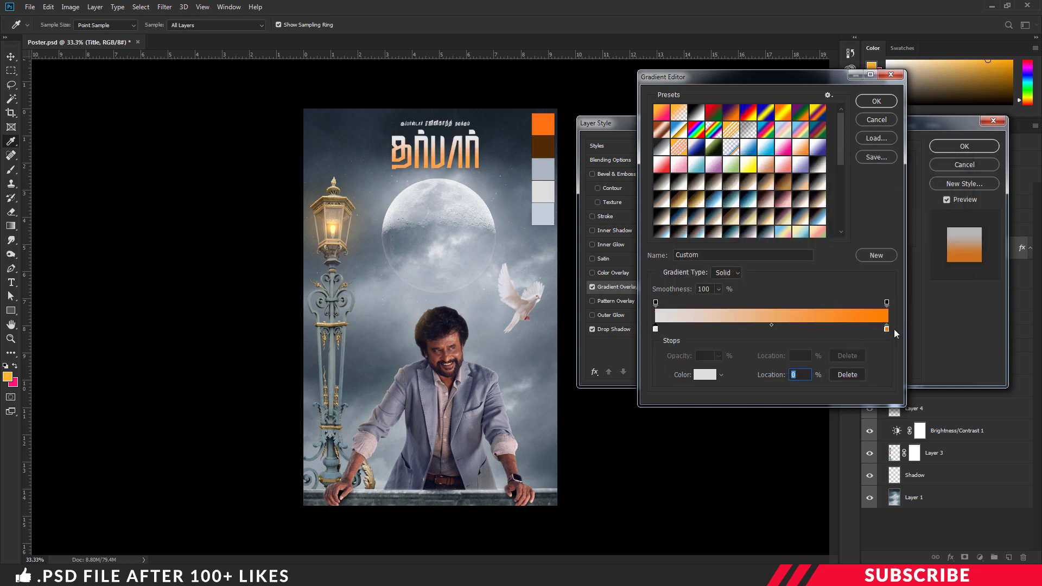
Set the right stop to the palette's blue-grey, with overlay opacity 69% and scale 59%
left_click(887, 329)
left_click(705, 375)
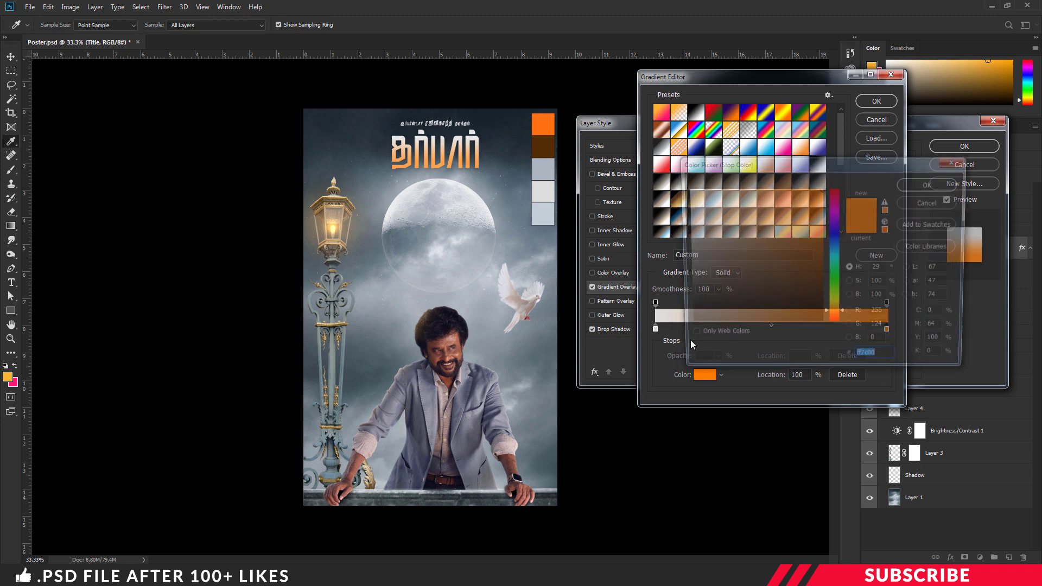
left_click(547, 216)
left_click(936, 184)
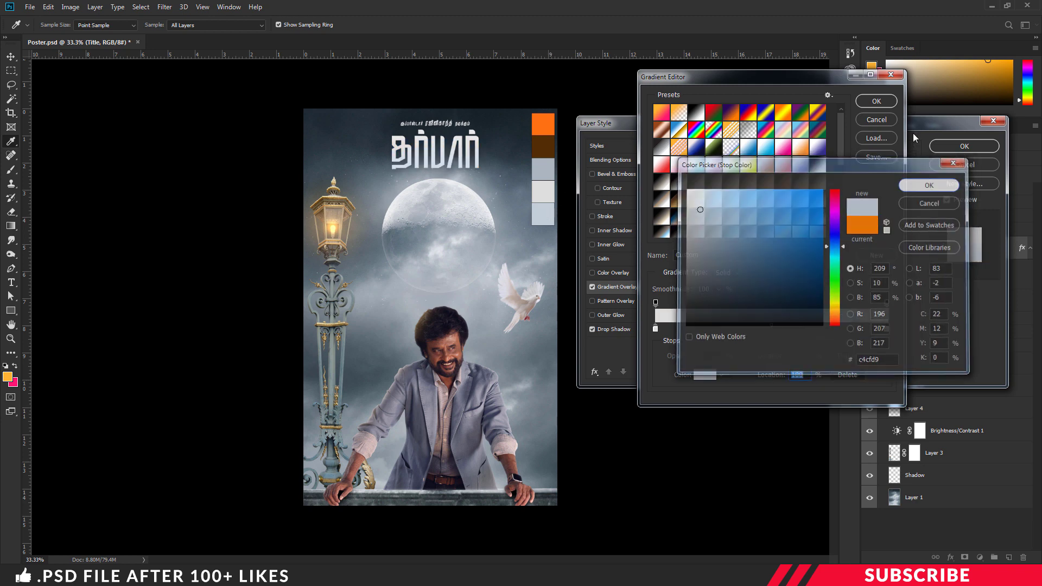
left_click(876, 101)
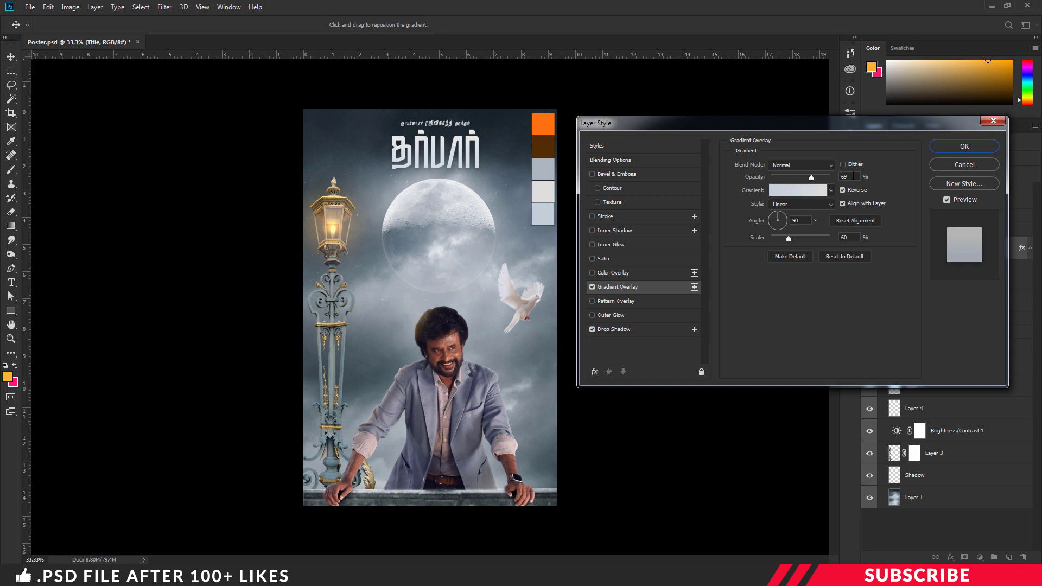
left_click_drag(854, 175, 834, 179)
type("69")
type("59")
left_click(955, 149)
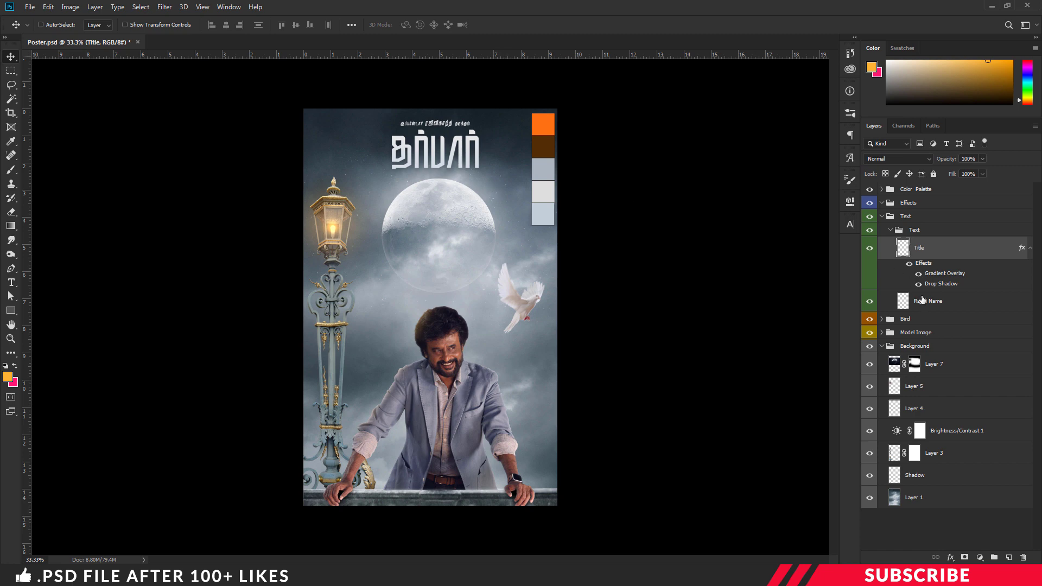
Add a Title layer mask and softly fade the title's lower edge with a small low-flow brush
left_click(964, 557)
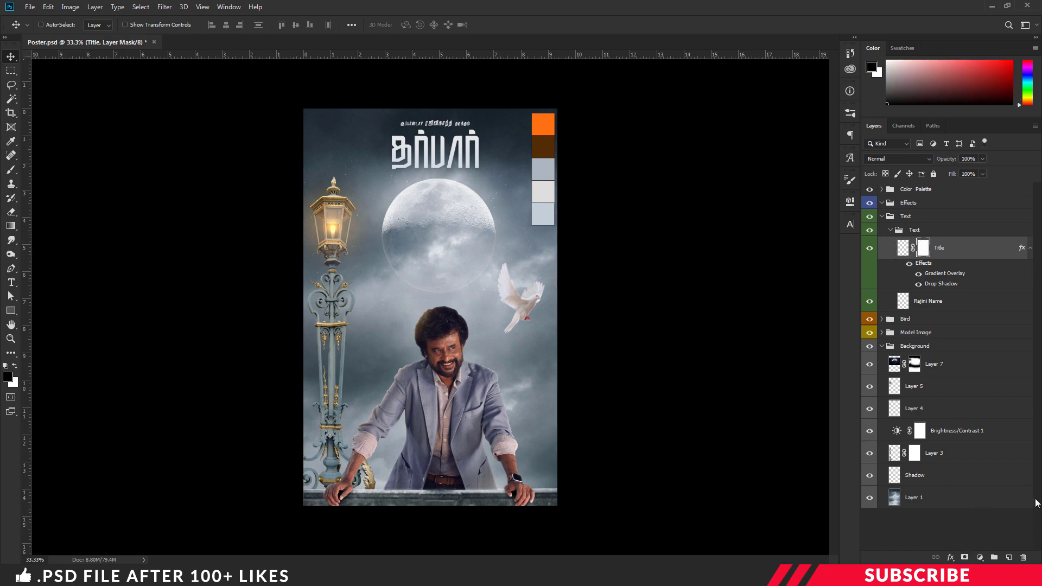
key("b")
left_click(8, 376)
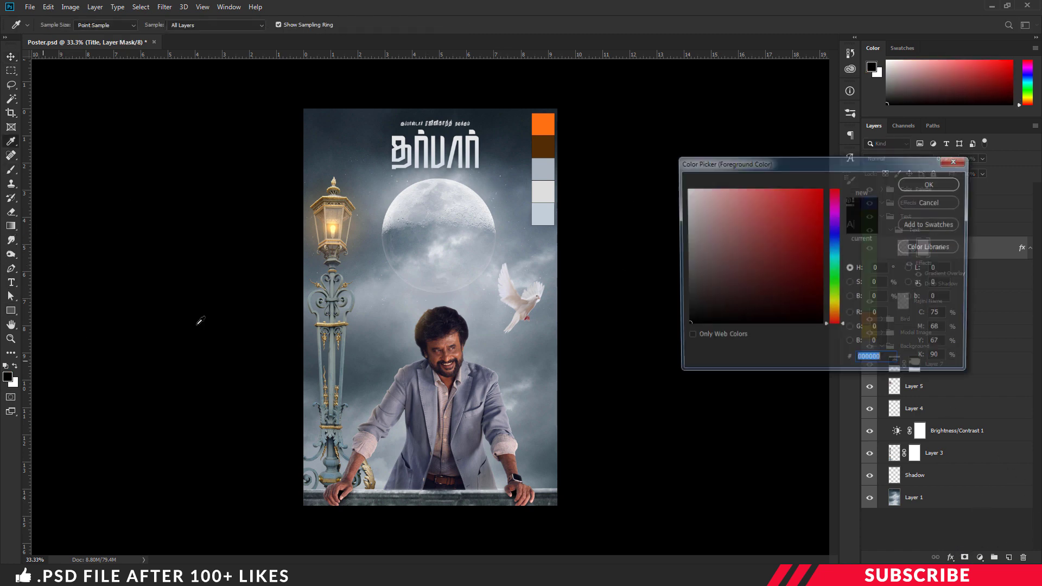
left_click(923, 185)
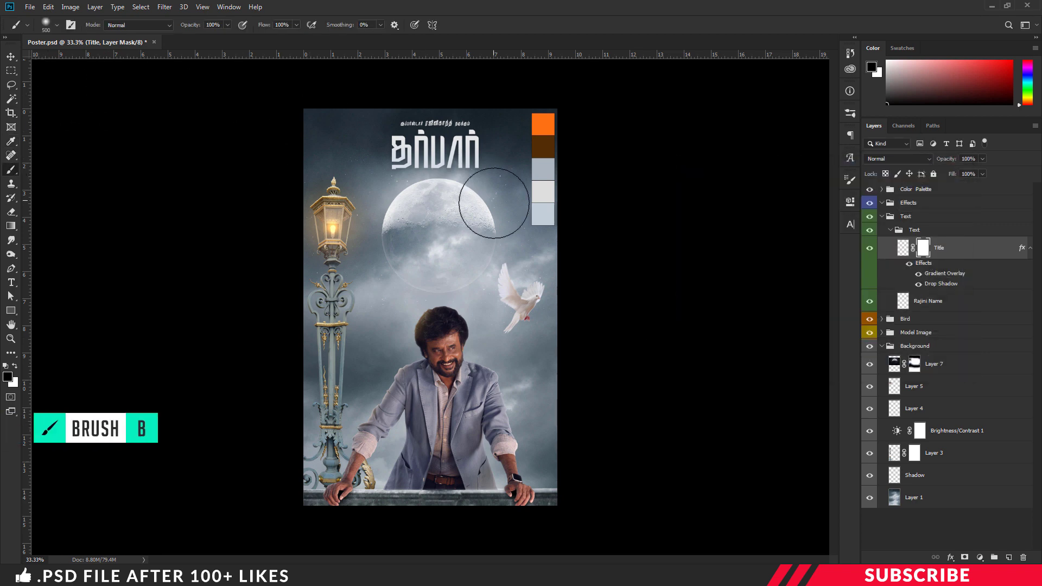
key("ctrl+plus")
scroll(444, 266, "up", 2)
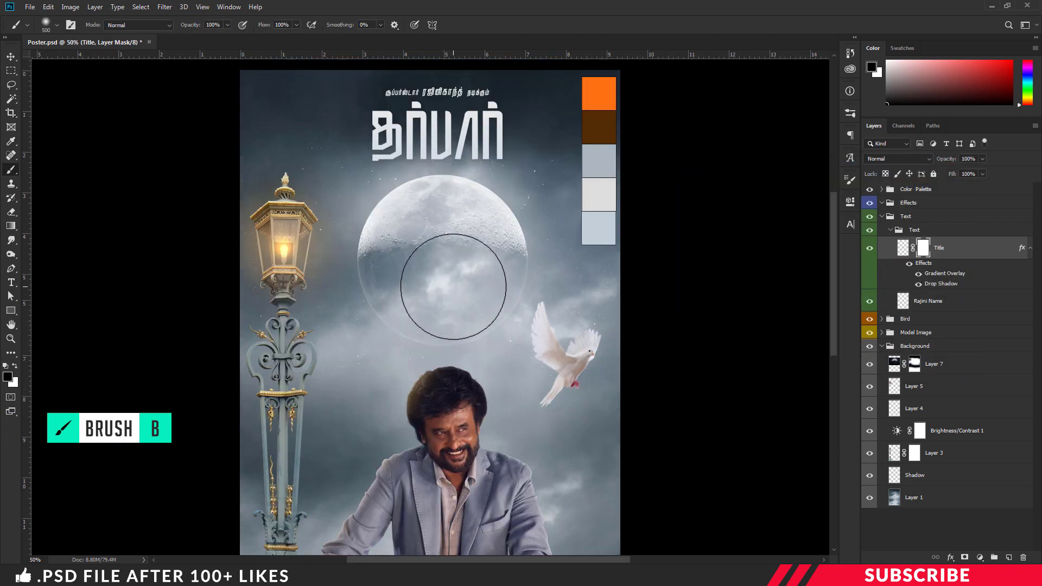
key("ctrl+plus")
key("bracketleft")
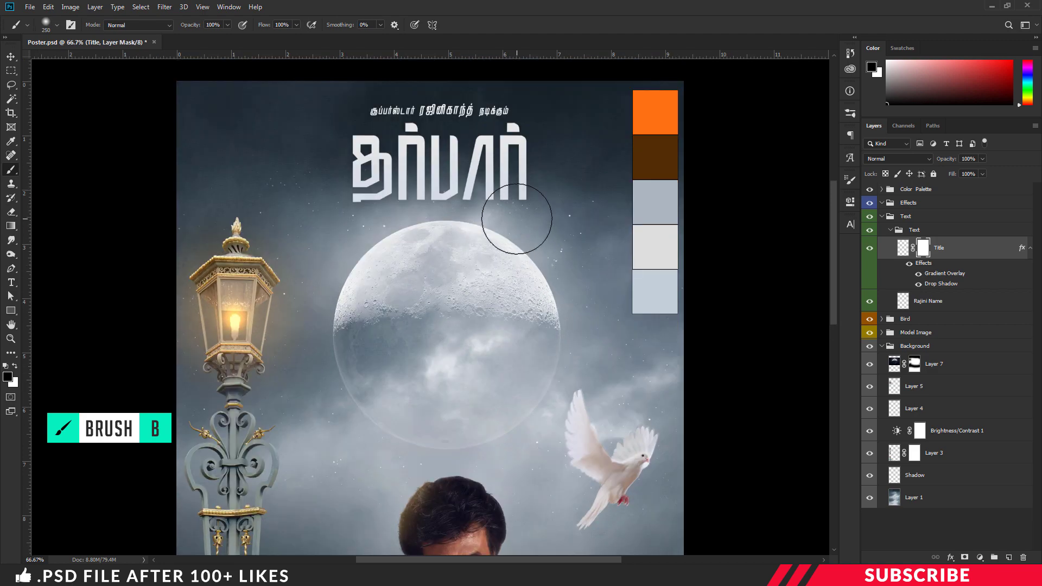
key("bracketleft")
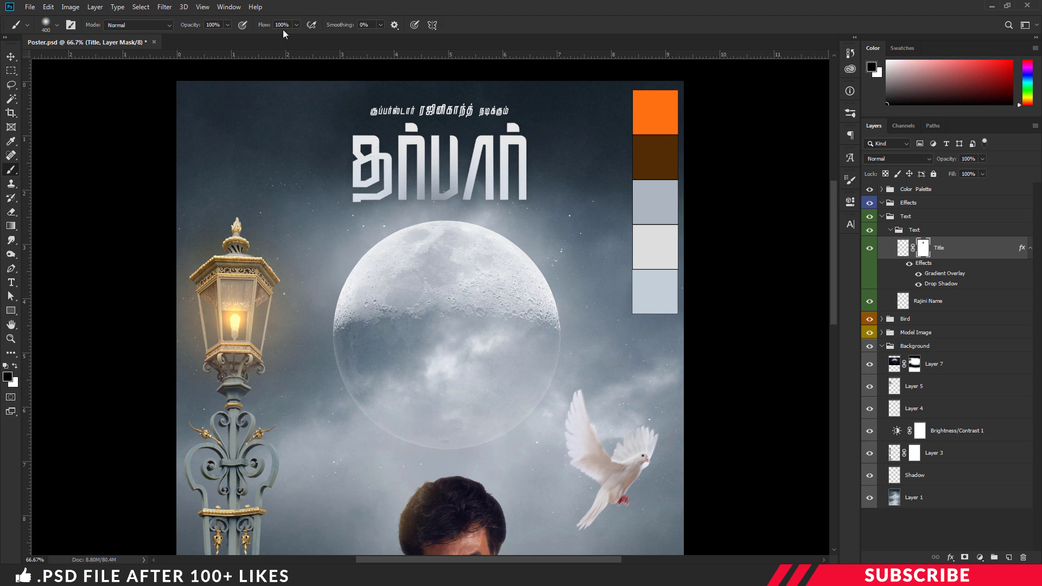
left_click(296, 25)
left_click(506, 31)
mouse_move(403, 220)
left_mouse_down()
mouse_move(442, 228)
mouse_move(430, 198)
mouse_move(424, 209)
mouse_move(433, 210)
left_mouse_up()
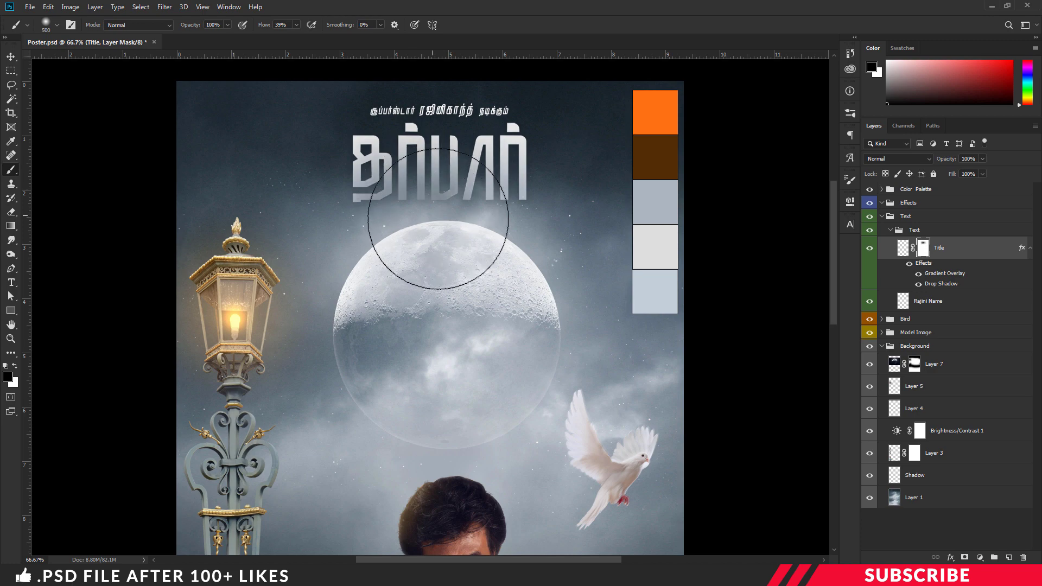
Hide the Color Palette group's swatches and fold the nested Text group closed
key("ctrl+minus")
key("ctrl+minus")
key("bracketright")
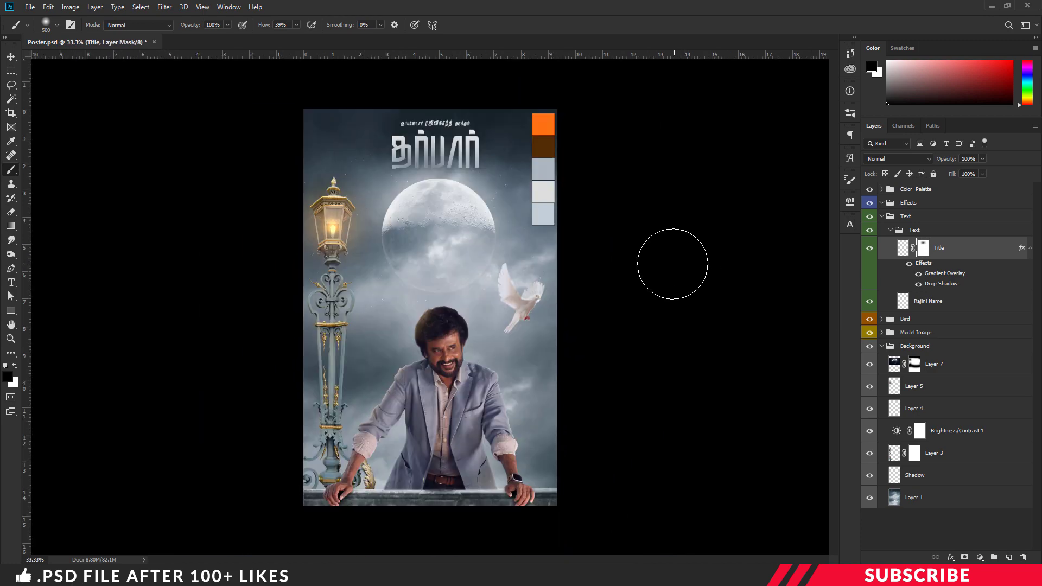
left_click(871, 189)
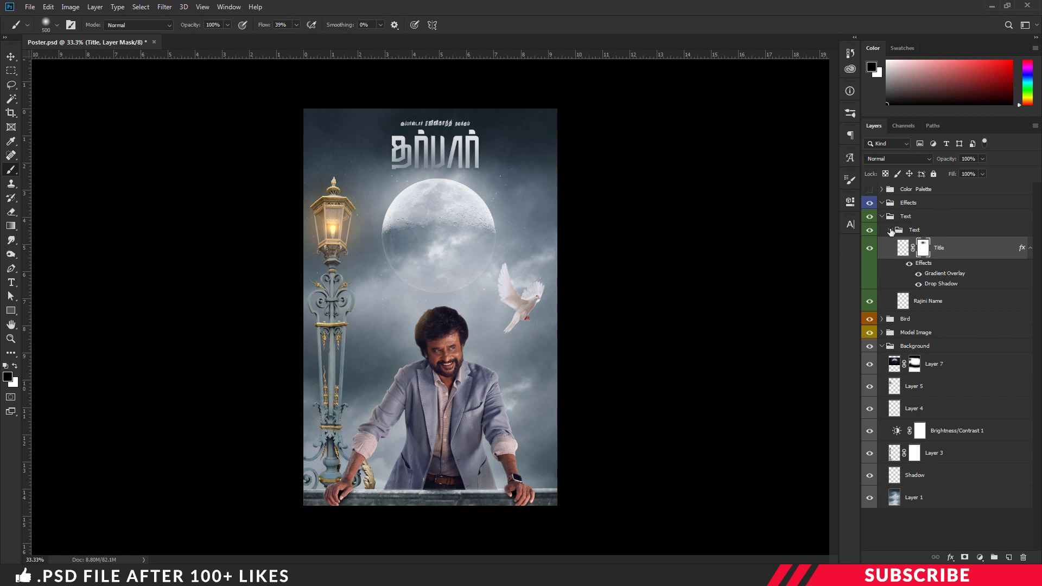
left_click(891, 229)
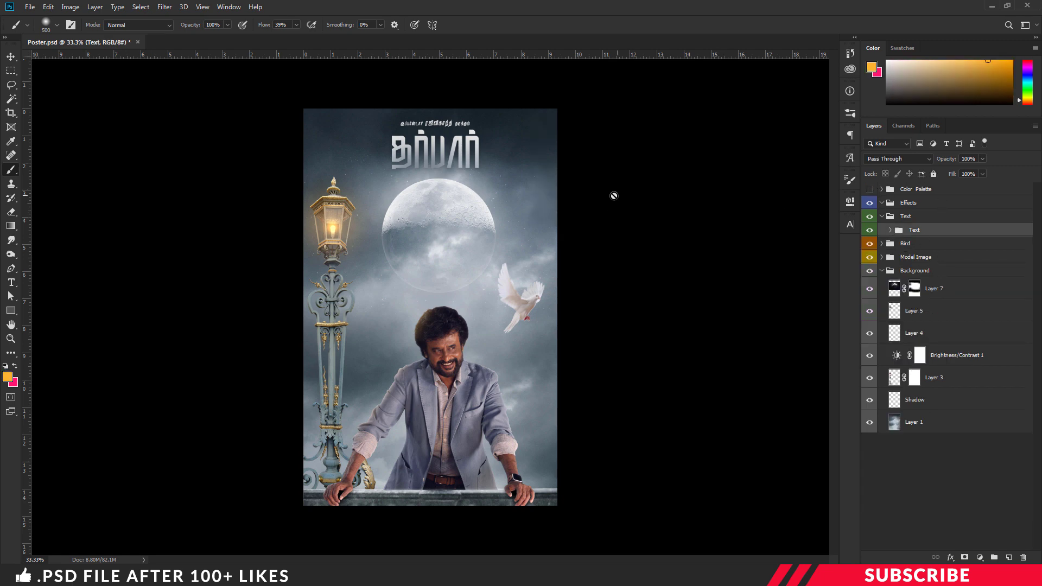
Target the Effects group and open Image-6 from Explorer in Photoshop
left_click(940, 206)
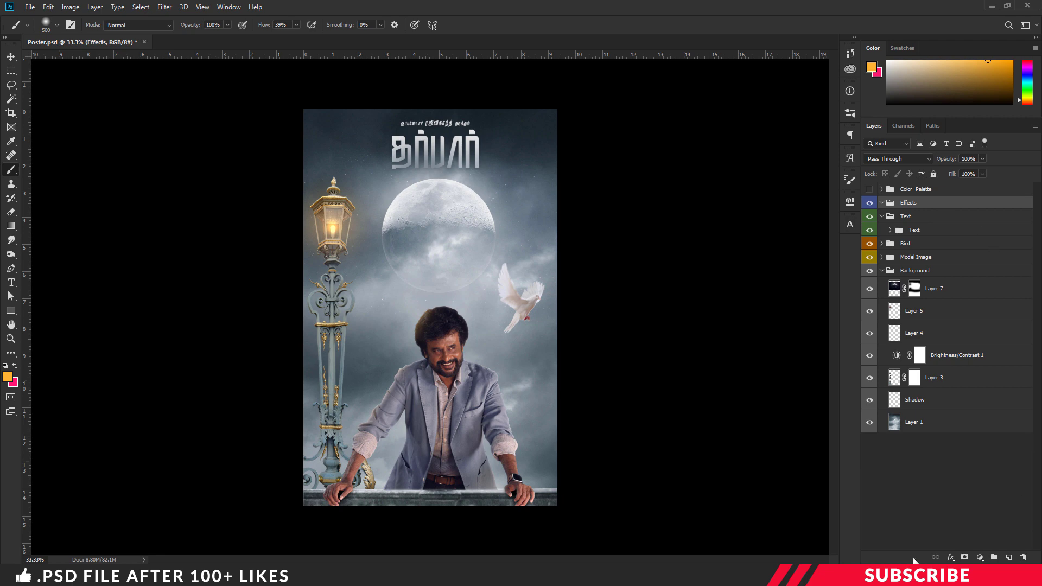
left_click(369, 575)
left_click(559, 142)
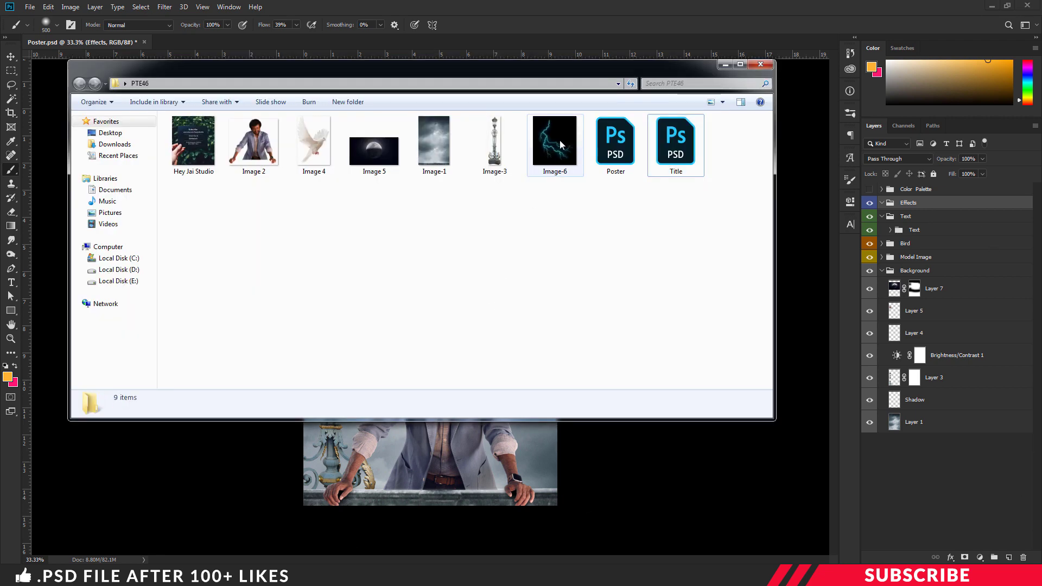
right_click(560, 141)
mouse_move(615, 275)
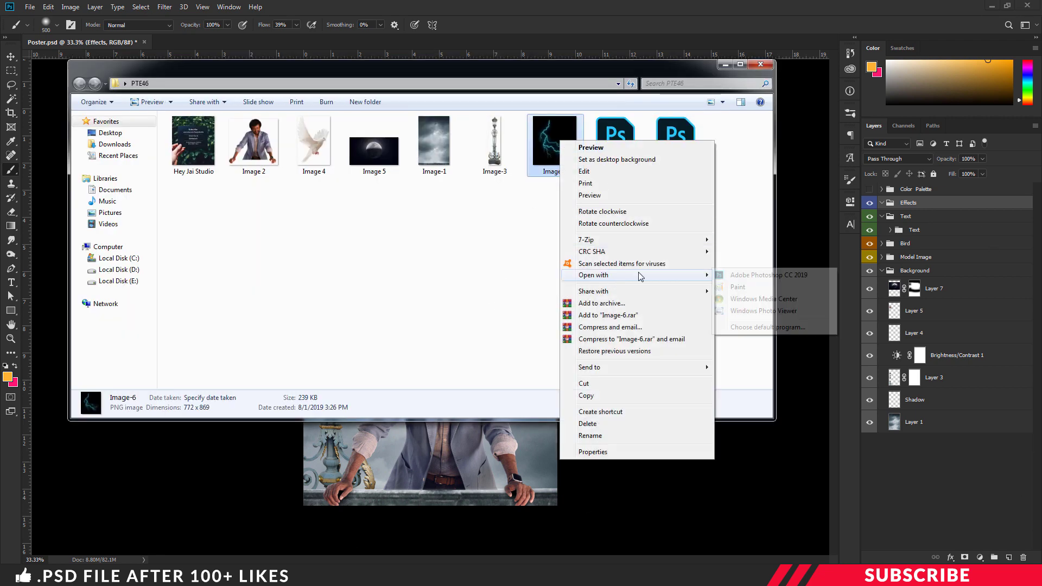
left_click(760, 275)
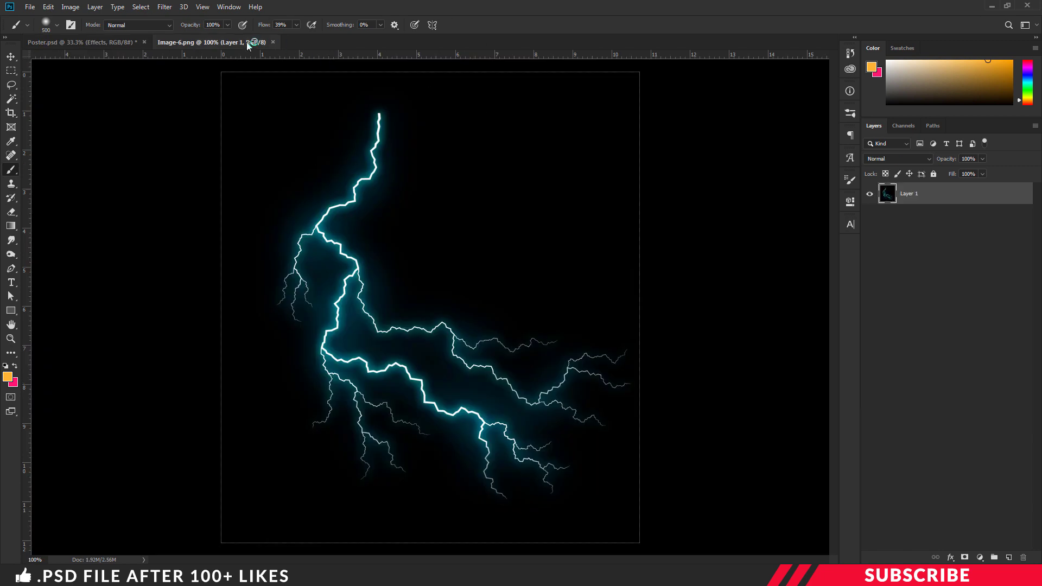
Drag the lightning into the poster as a new layer and close Image-6
left_click_drag(246, 41, 237, 109)
left_click(10, 56)
left_click_drag(225, 64, 128, 68)
left_click_drag(402, 245, 501, 206)
left_click(484, 63)
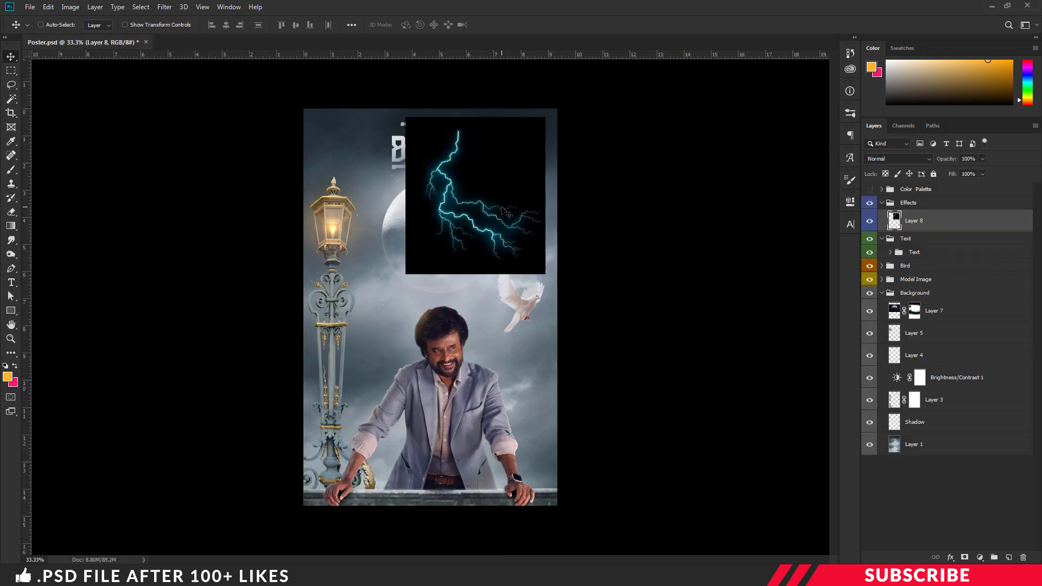
Rotate the lightning 90° clockwise and move it to the poster's top-right
key("ctrl+t")
right_click(497, 177)
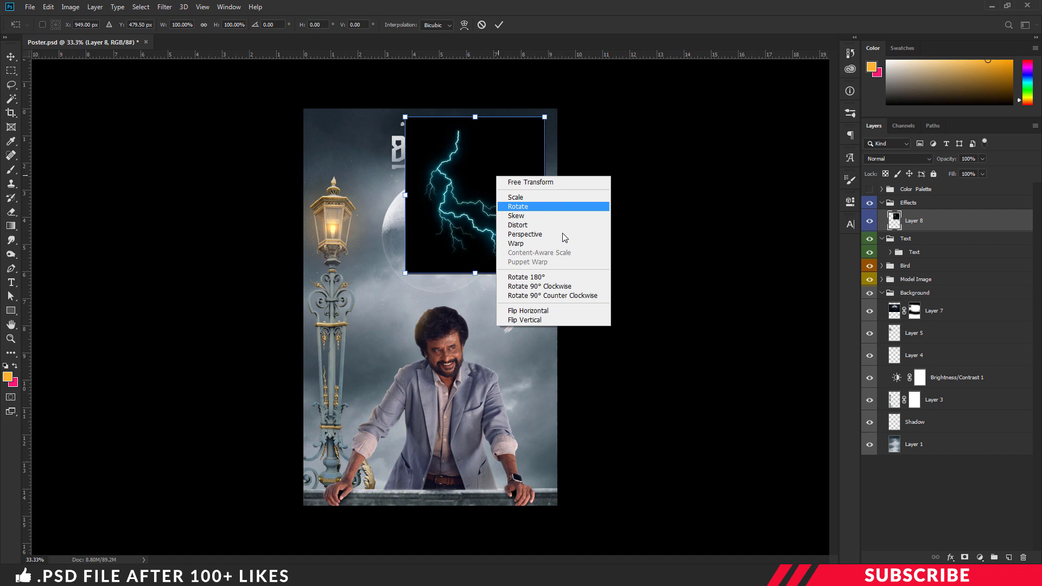
left_click(550, 288)
left_click_drag(467, 180, 568, 143)
key("Return")
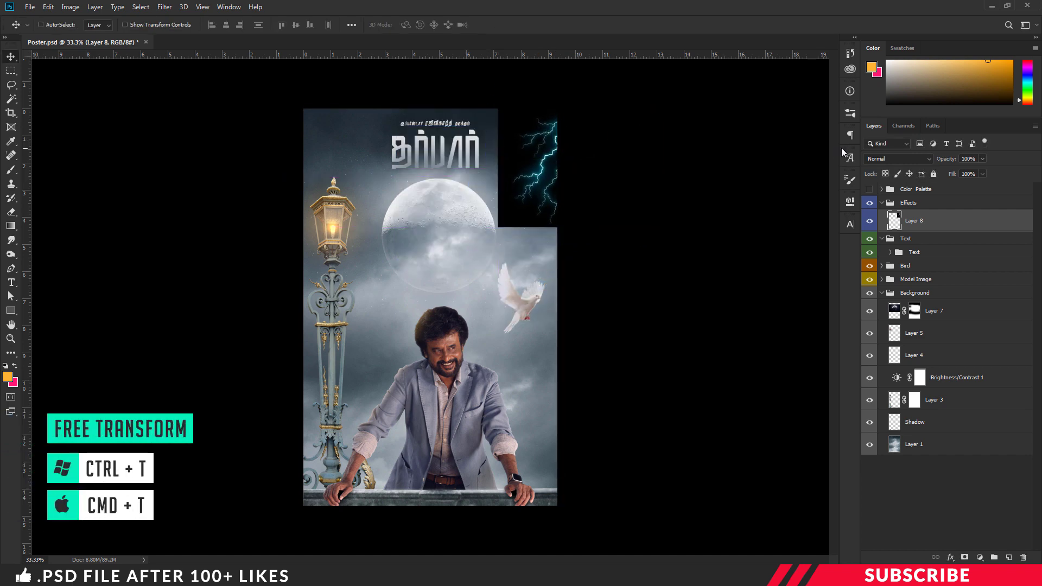
Set the lightning layer to Screen blending at 60% opacity
left_click(875, 159)
left_click(866, 249)
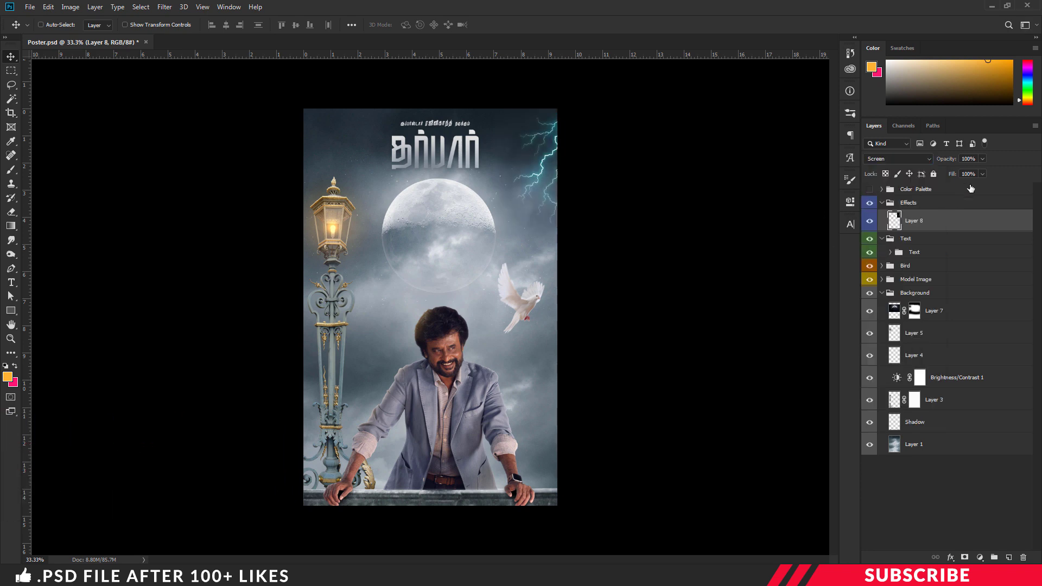
left_click(945, 159)
type("60")
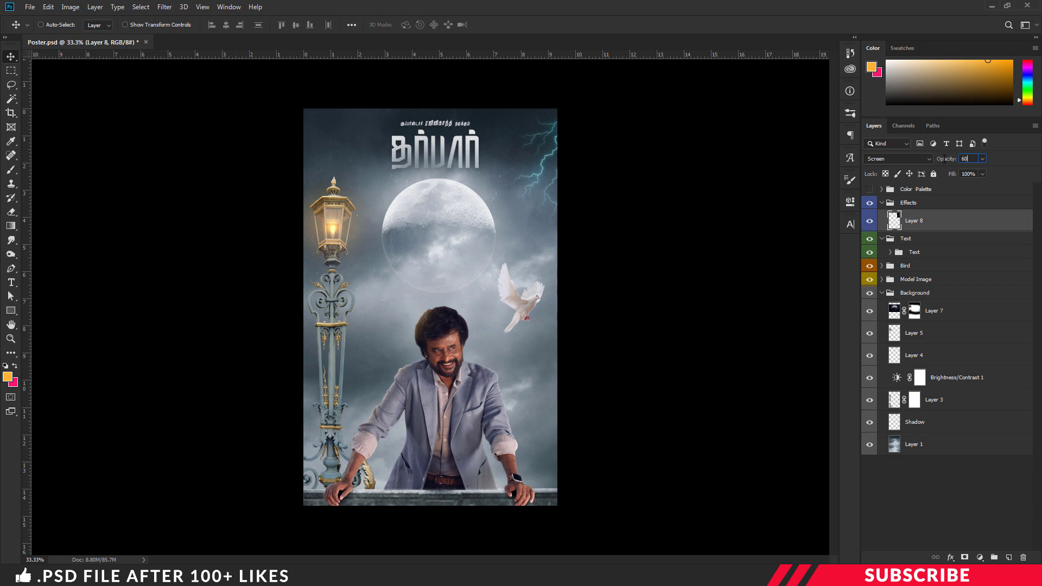
key("Return")
key("ctrl")
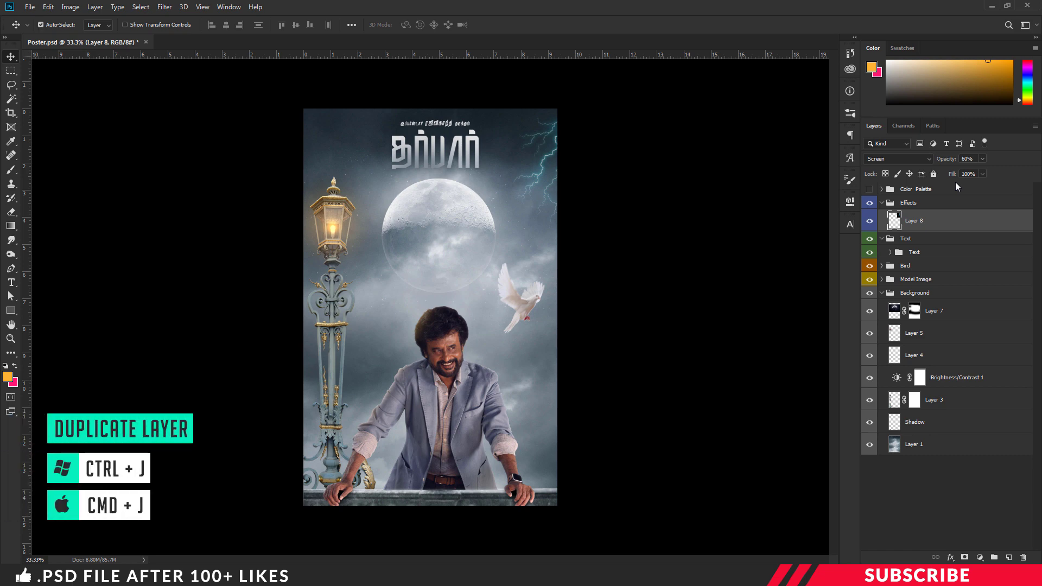
Duplicate the lightning layer, rotate it 90° clockwise, flip it horizontally, and place it top-left above the lamp
key("ctrl+j")
left_click_drag(563, 180, 486, 177)
key("ctrl+t")
right_click(502, 152)
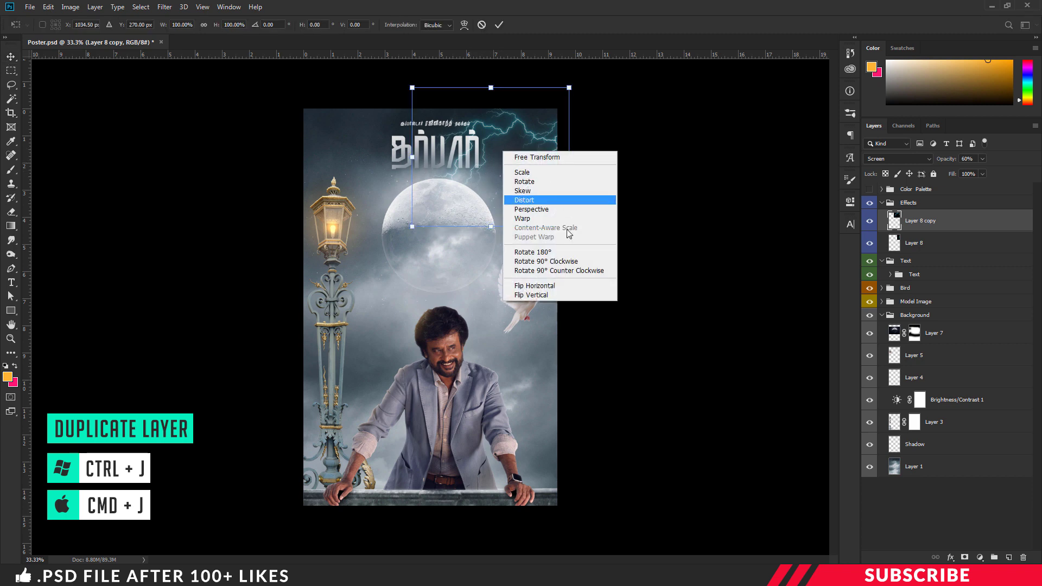
left_click(545, 261)
right_click(509, 172)
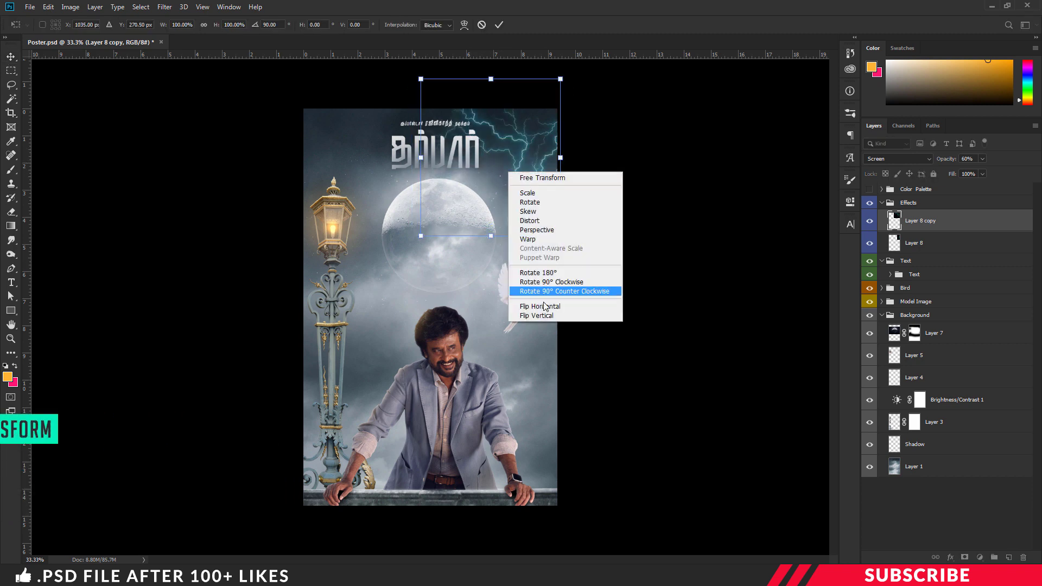
left_click(541, 309)
left_click_drag(522, 151, 324, 171)
key("Return")
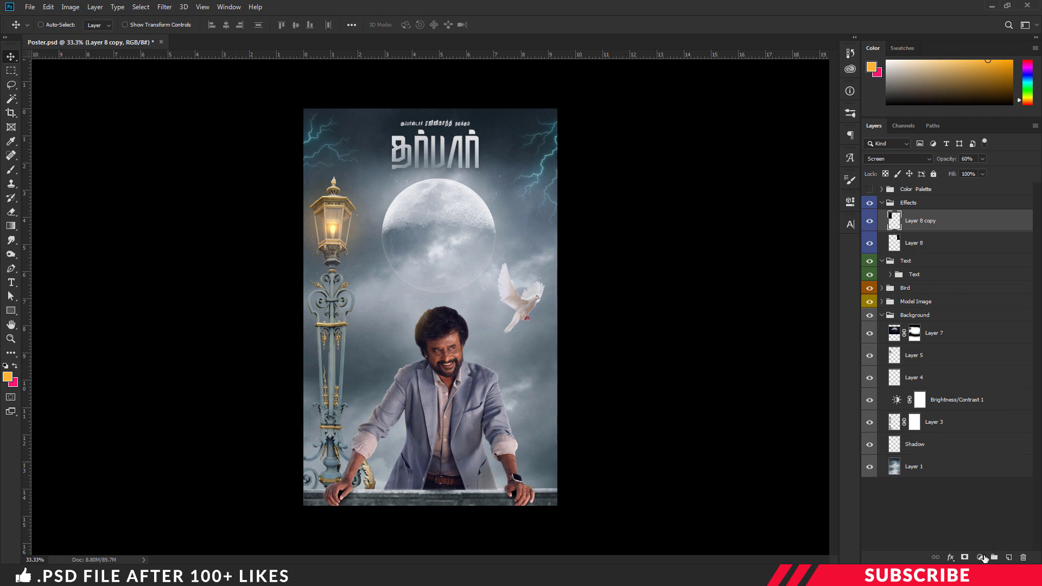
Add a Color Lookup adjustment using HorrorBlue.3DL and set its opacity to 35%
left_click(982, 558)
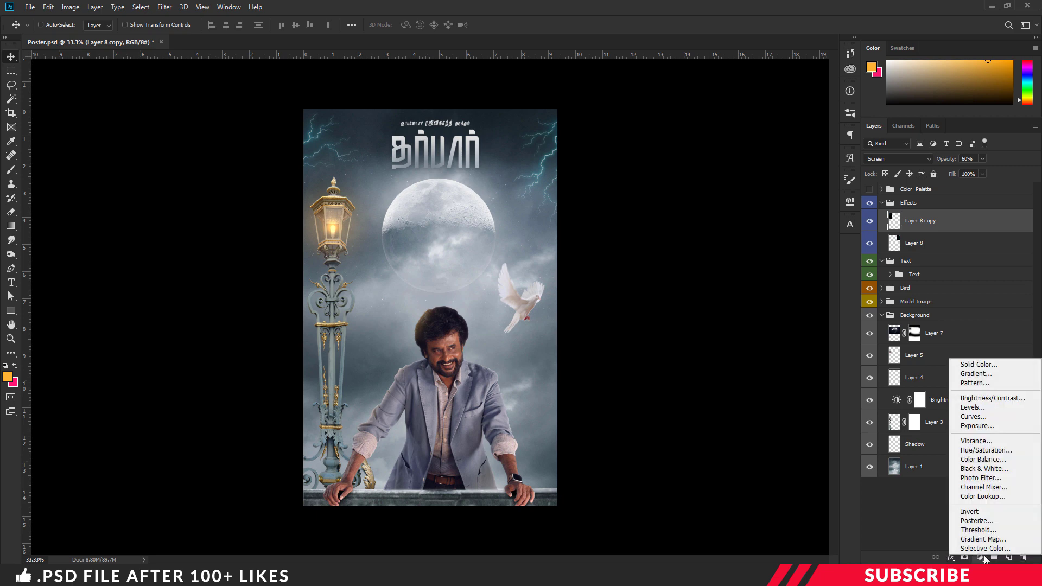
left_click(974, 495)
left_click(786, 235)
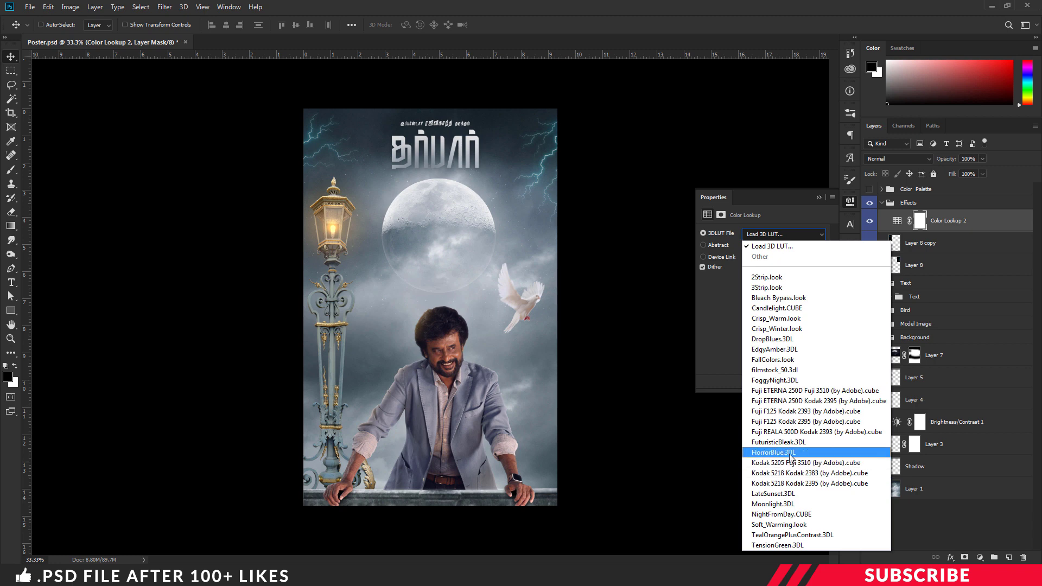
left_click(801, 453)
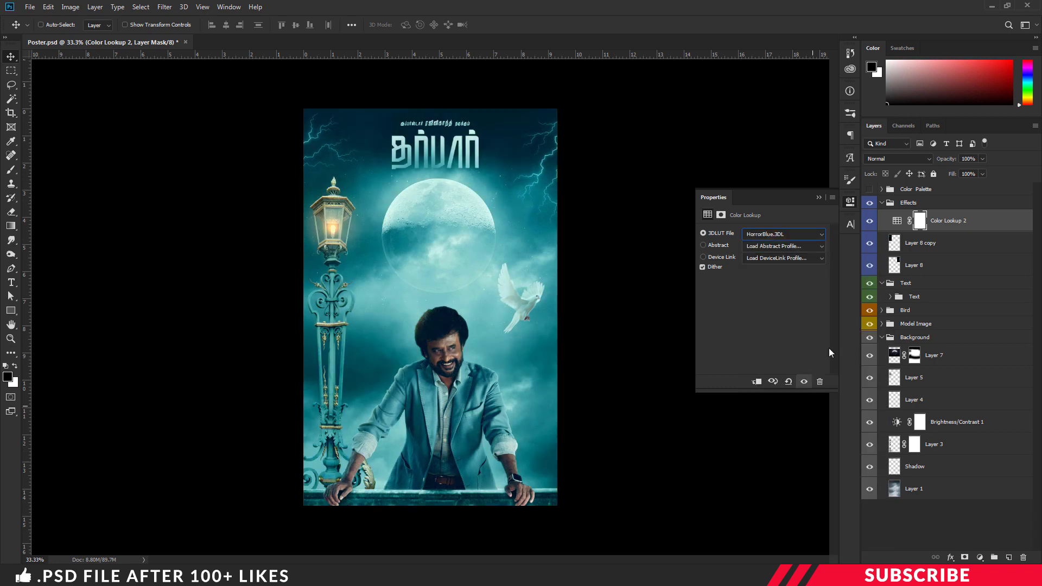
left_click(849, 205)
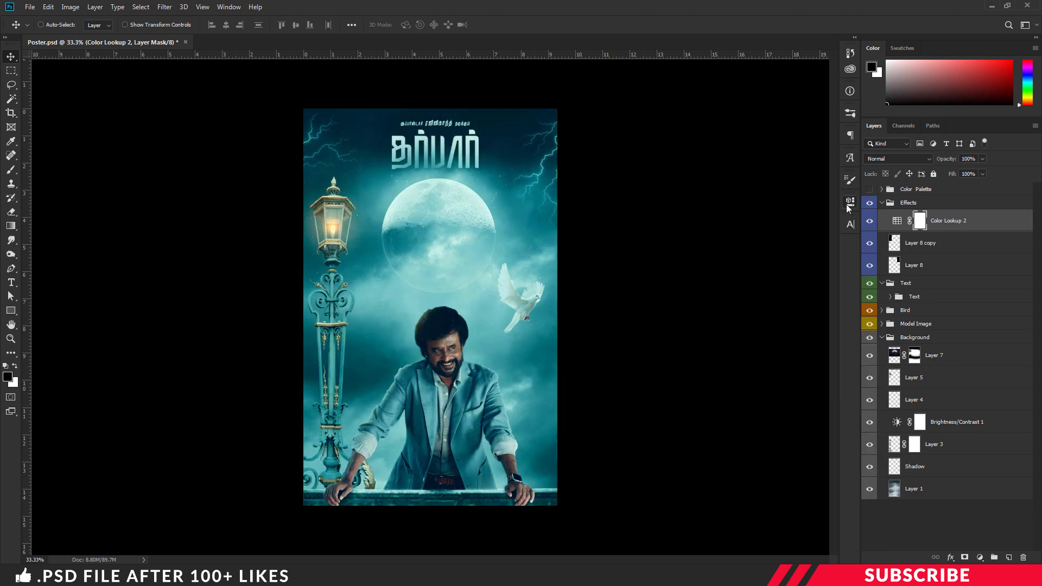
left_click(953, 159)
type("35")
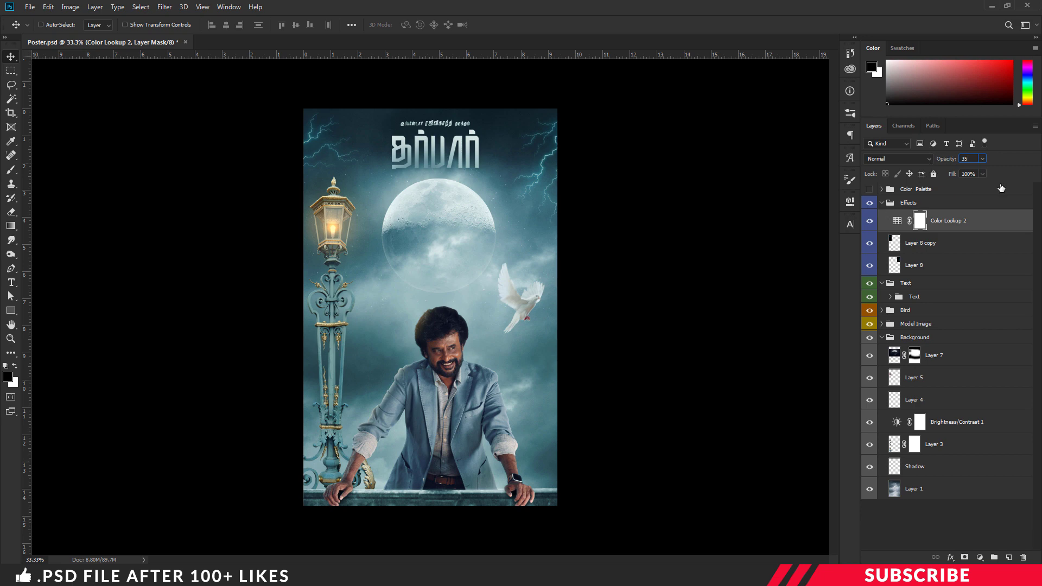
left_click(881, 203)
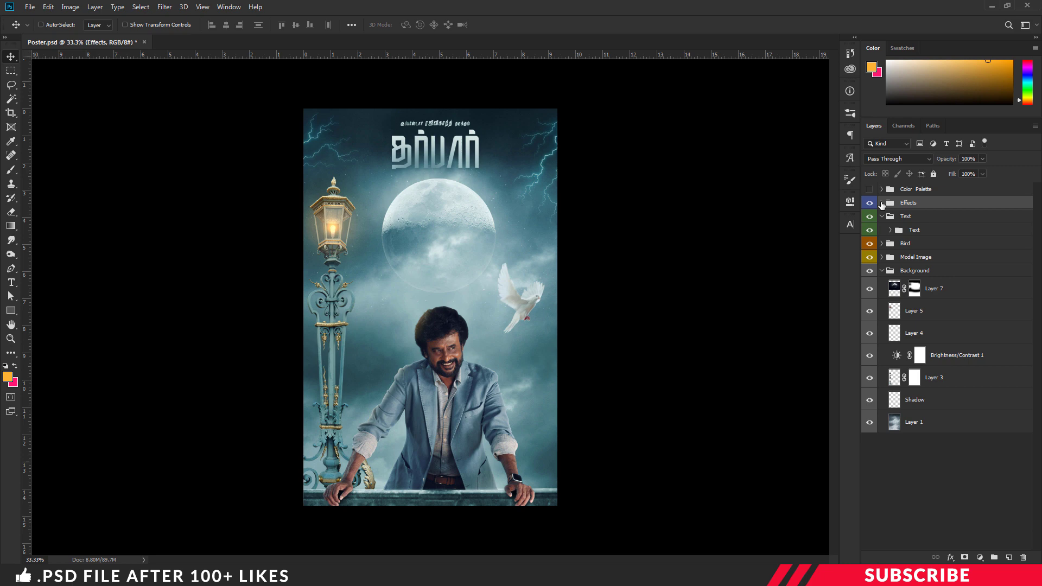
Add a Vibrance adjustment inside the Effects group with vibrance raised to +28
left_click(882, 203)
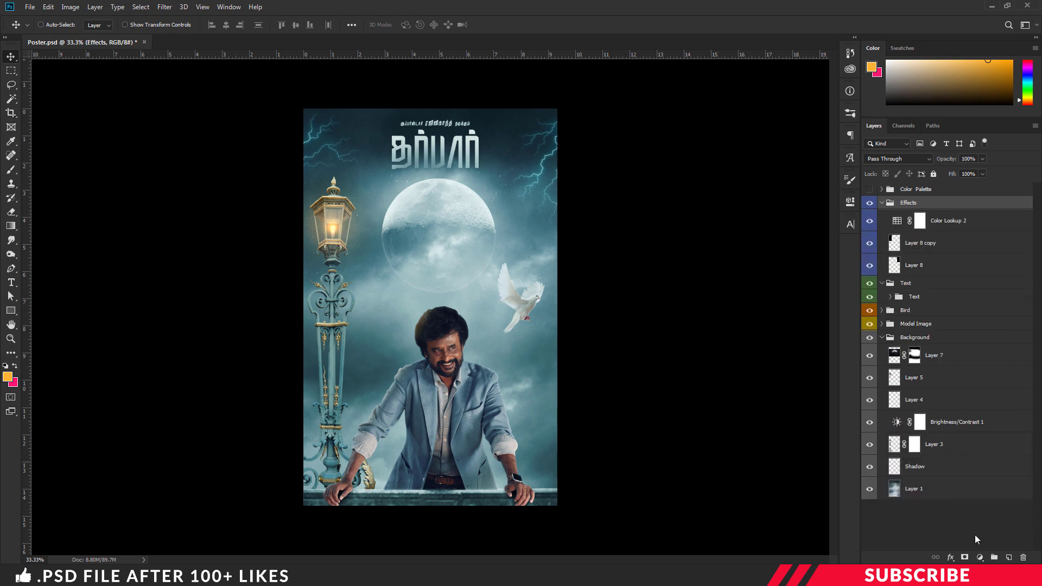
left_click(980, 557)
left_click(974, 441)
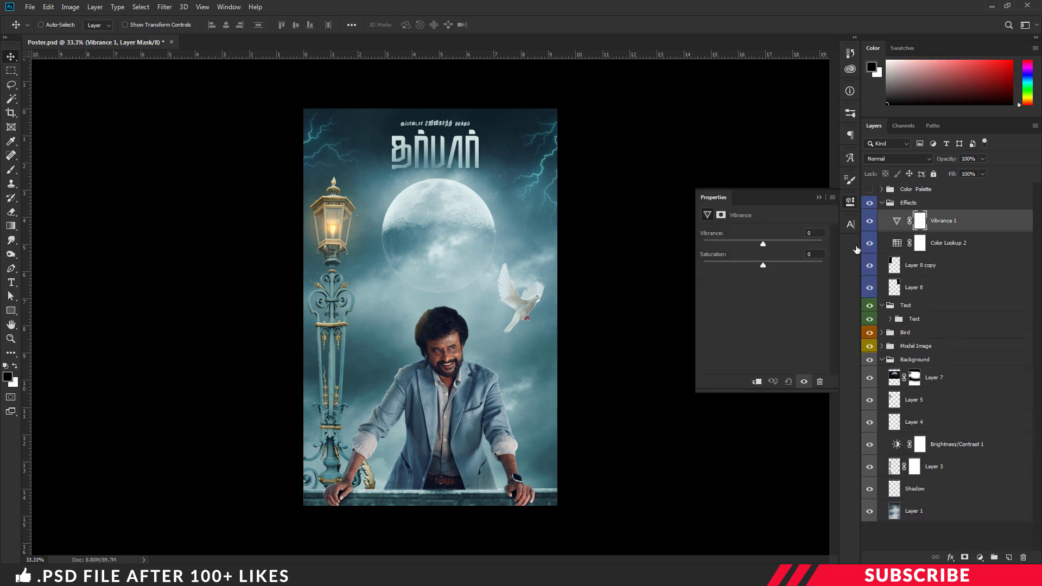
left_click_drag(765, 244, 779, 245)
left_click(850, 202)
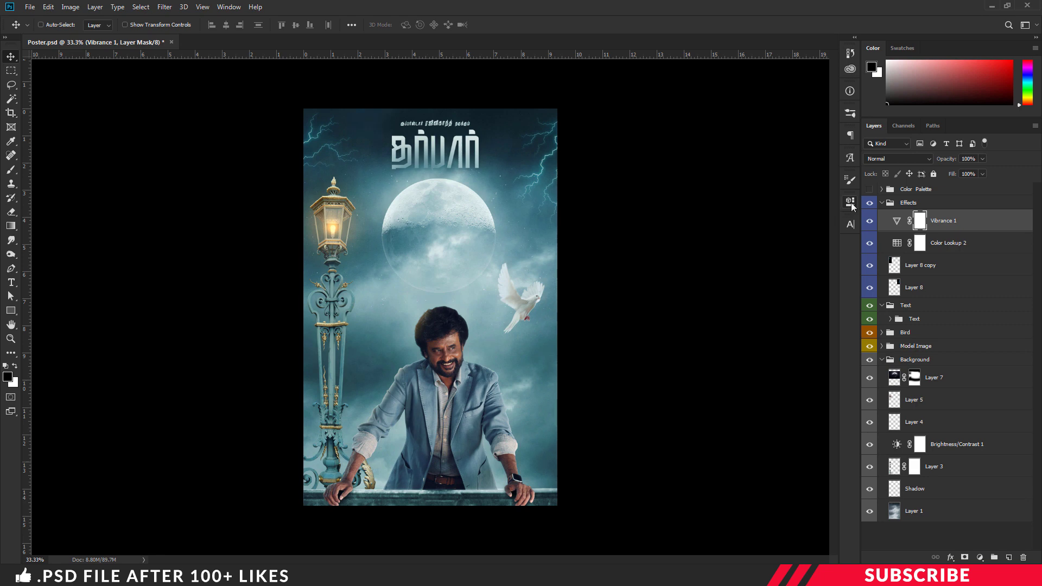